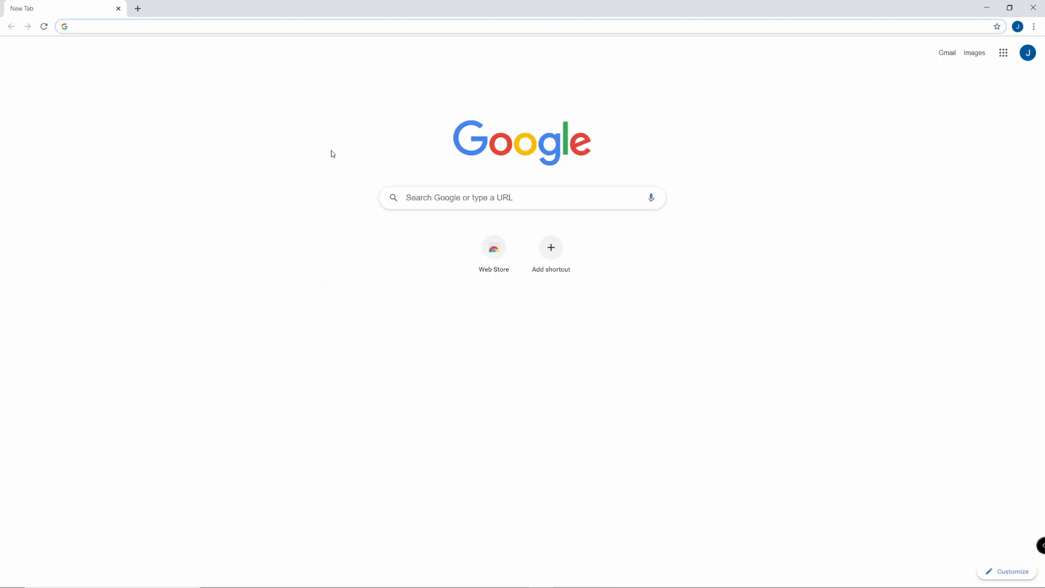
- Open cloud.google.com and start the free Google Cloud sign-up
{"action": "type", "text": "cloud"}
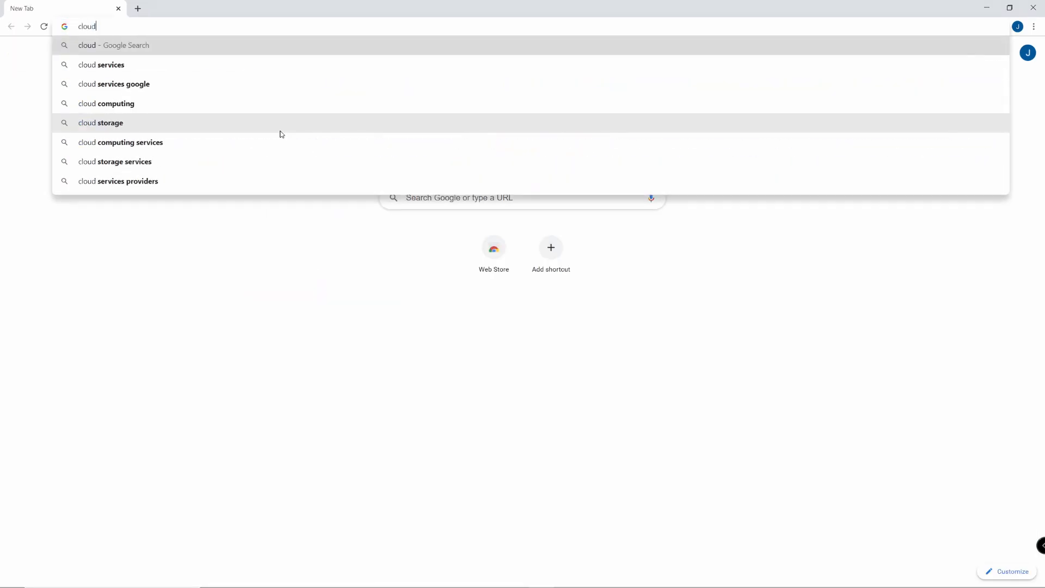
{"action": "type", "text": ".google.com"}
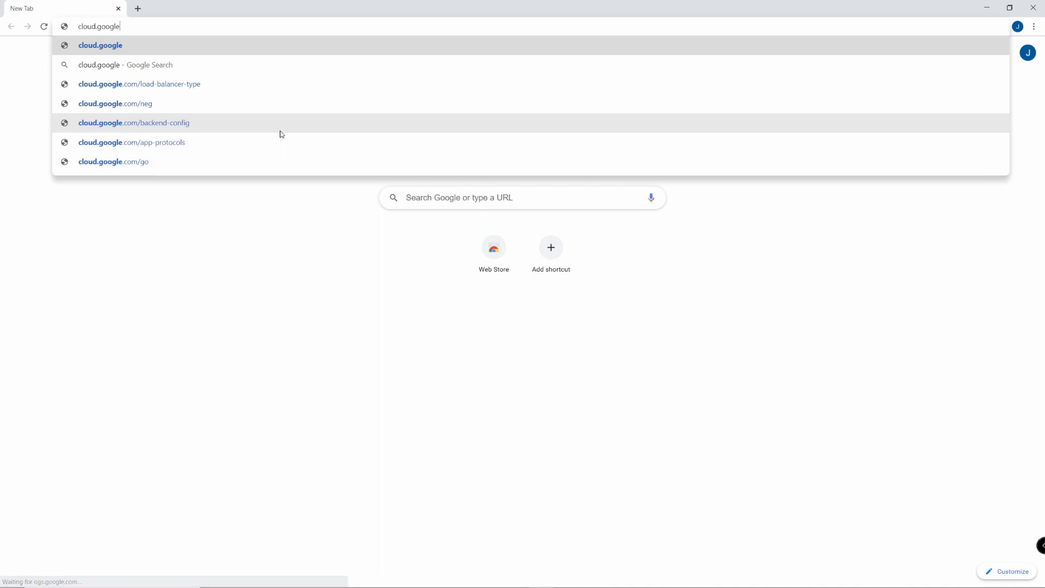
{"action": "key", "text": "Return"}
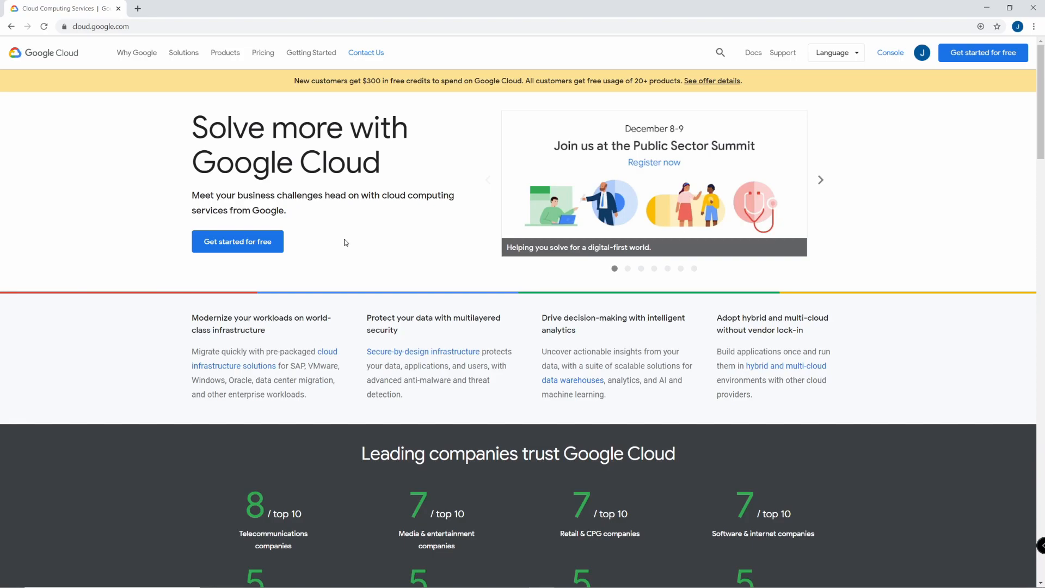
{"action": "left_click", "coordinate": [262, 244]}
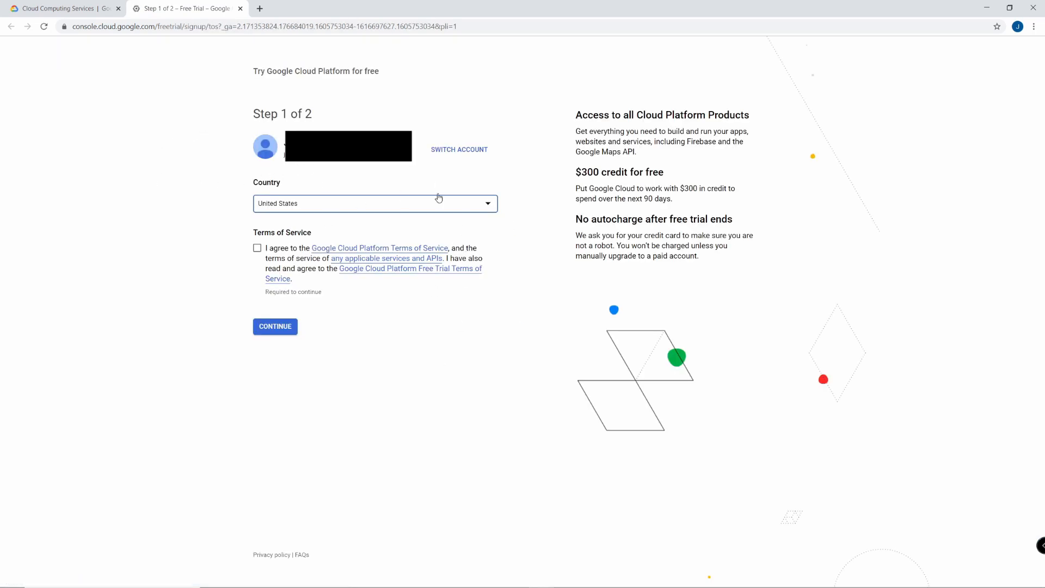
- Set the sign-up country to United States, agree to the Terms of Service and continue
{"action": "left_click", "coordinate": [337, 206]}
{"action": "left_click", "coordinate": [336, 205]}
{"action": "left_click", "coordinate": [333, 203]}
{"action": "left_click", "coordinate": [330, 313]}
{"action": "left_click", "coordinate": [326, 205]}
{"action": "scroll", "coordinate": [326, 292], "scroll_direction": "down", "scroll_amount": 2}
{"action": "scroll", "coordinate": [331, 264], "scroll_direction": "up", "scroll_amount": 2}
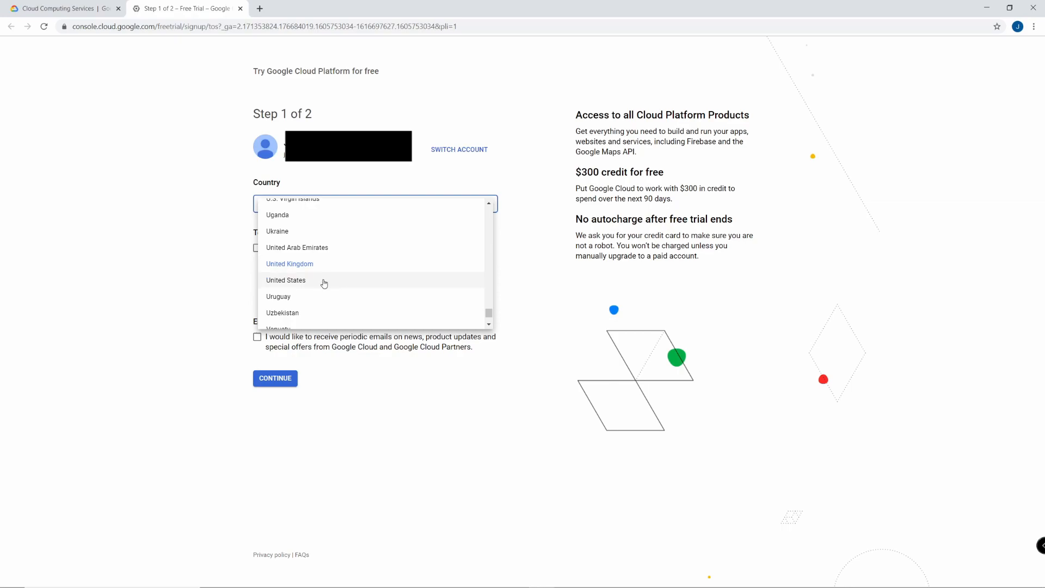
{"action": "left_click", "coordinate": [348, 280]}
{"action": "left_click", "coordinate": [258, 253]}
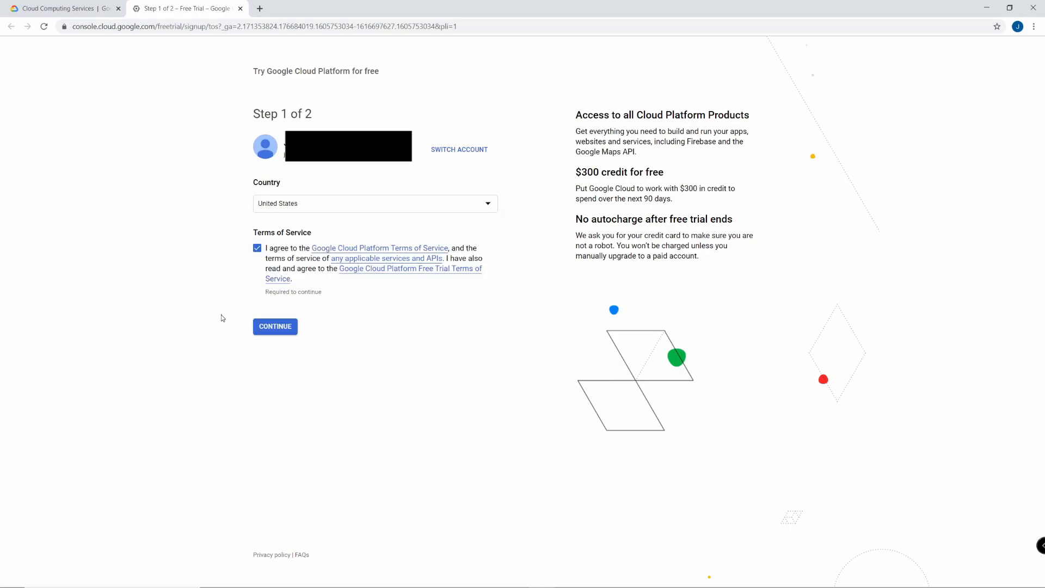
{"action": "left_click", "coordinate": [273, 328]}
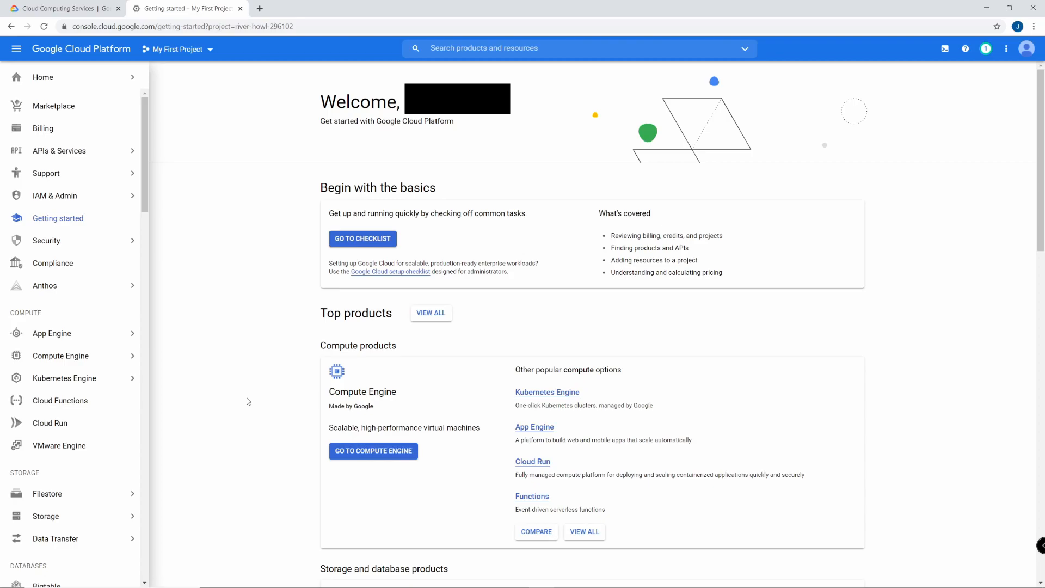
- Go to Compute Engine's VM instances and start creating a new VM instance
{"action": "left_click", "coordinate": [354, 450]}
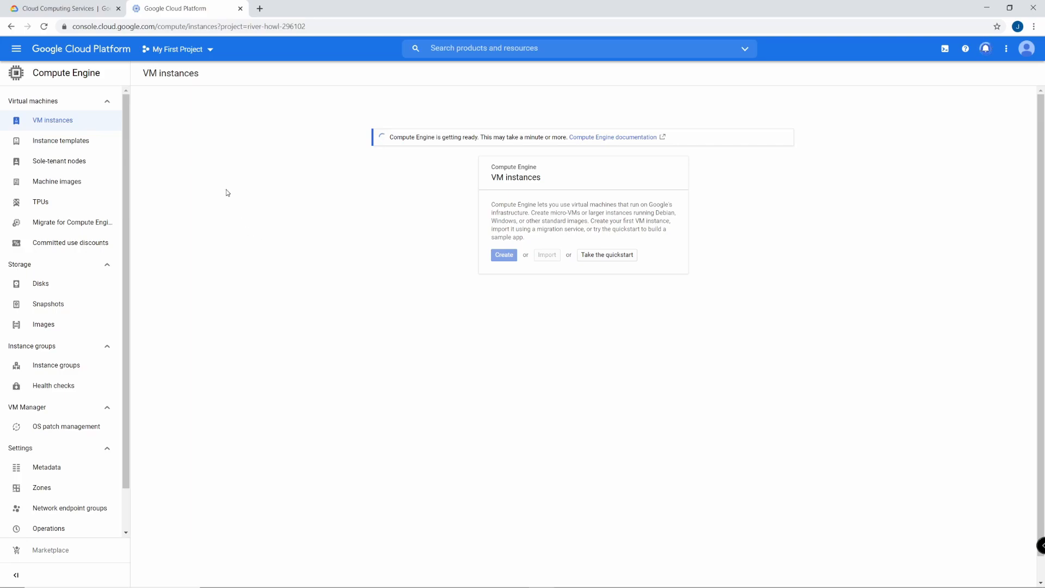
{"action": "middle_click", "coordinate": [42, 27]}
{"action": "mouse_move", "coordinate": [401, 580]}
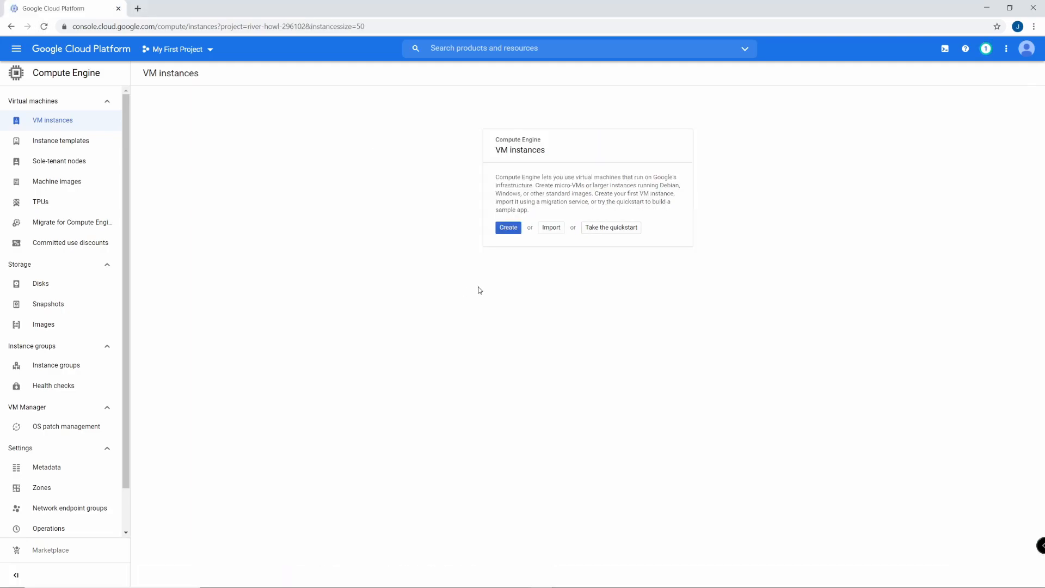
{"action": "left_click", "coordinate": [503, 229]}
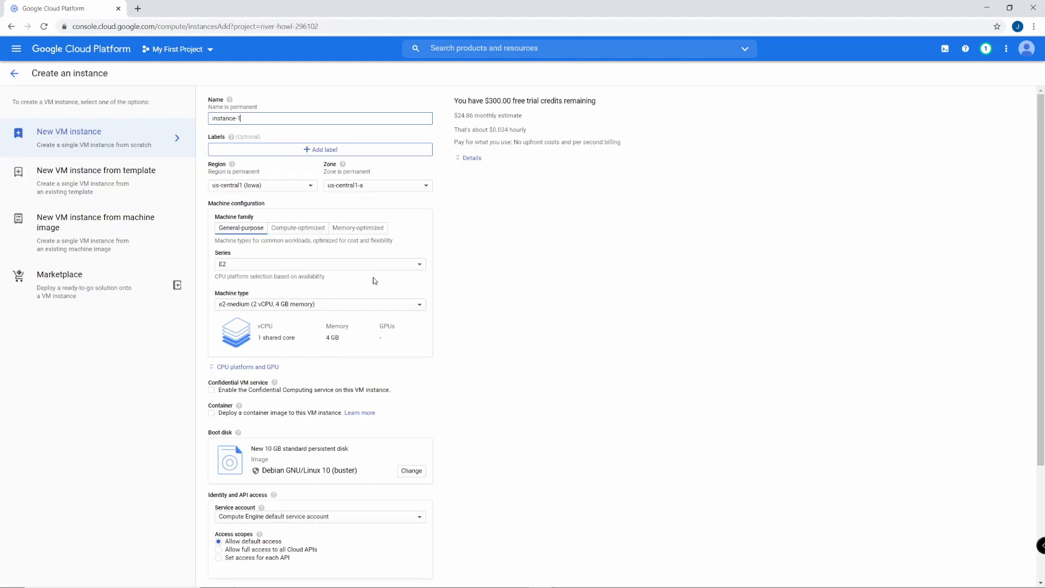
- Name the new VM instance mcs
{"action": "left_click_drag", "start_coordinate": [266, 118], "coordinate": [205, 117]}
{"action": "type", "text": "ms"}
{"action": "left_click", "coordinate": [511, 197]}
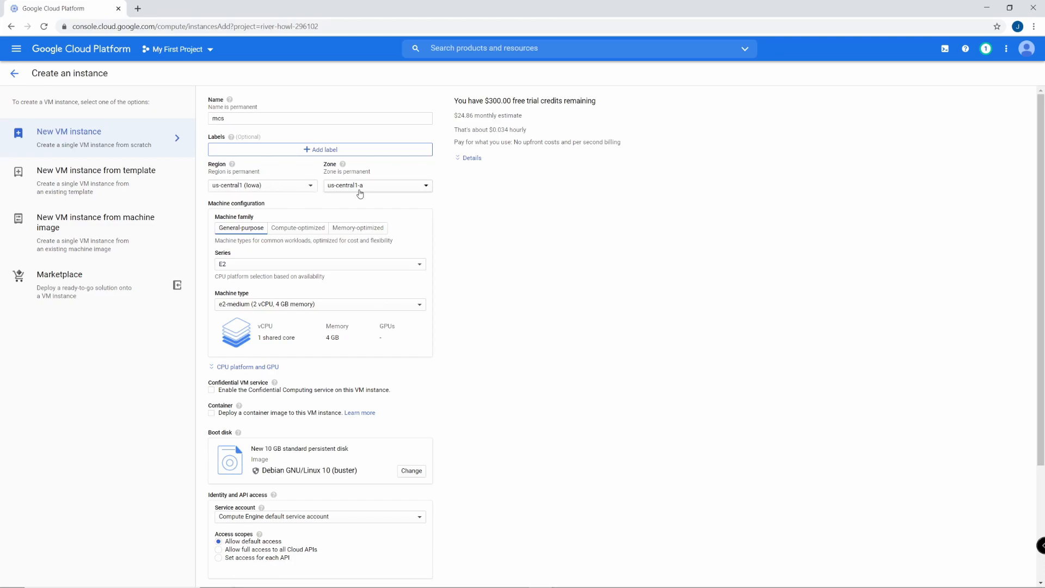
- Examine the available regions, general-purpose series and machine types for the instance
{"action": "left_click", "coordinate": [287, 188]}
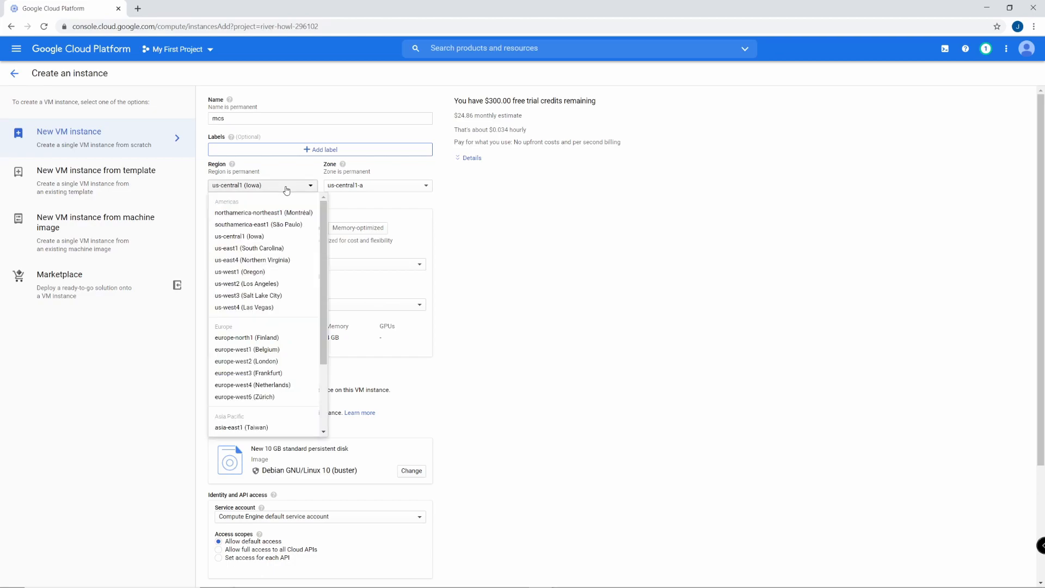
{"action": "left_click", "coordinate": [287, 188]}
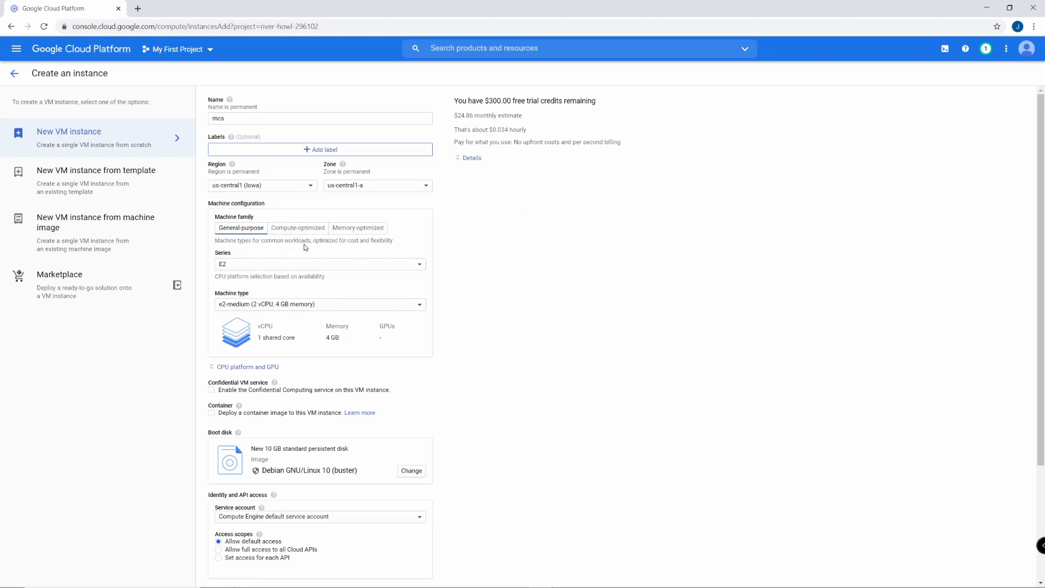
{"action": "left_click", "coordinate": [277, 268]}
{"action": "left_click", "coordinate": [278, 266]}
{"action": "left_click", "coordinate": [279, 265]}
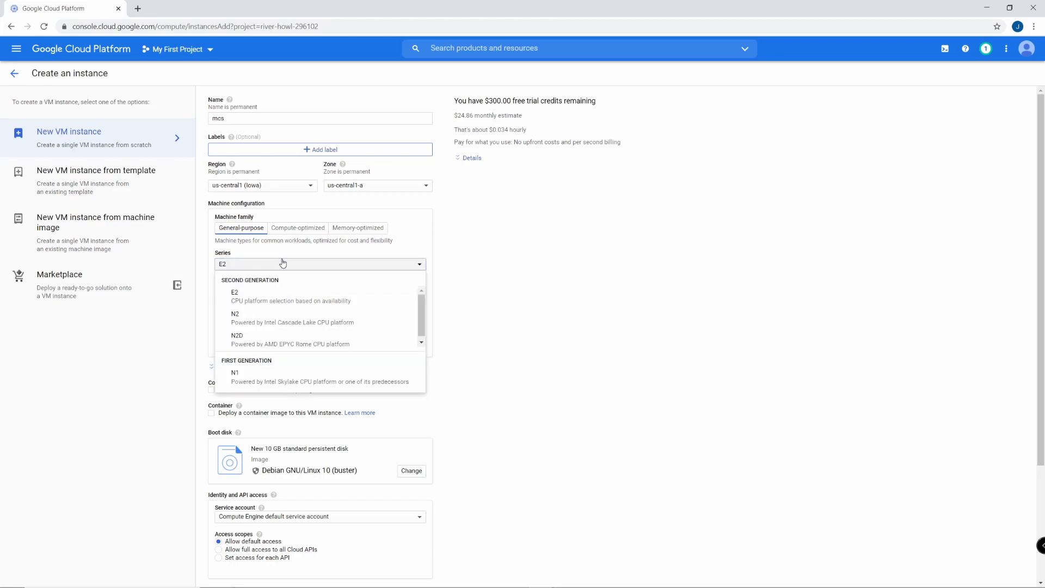
{"action": "left_click", "coordinate": [280, 271]}
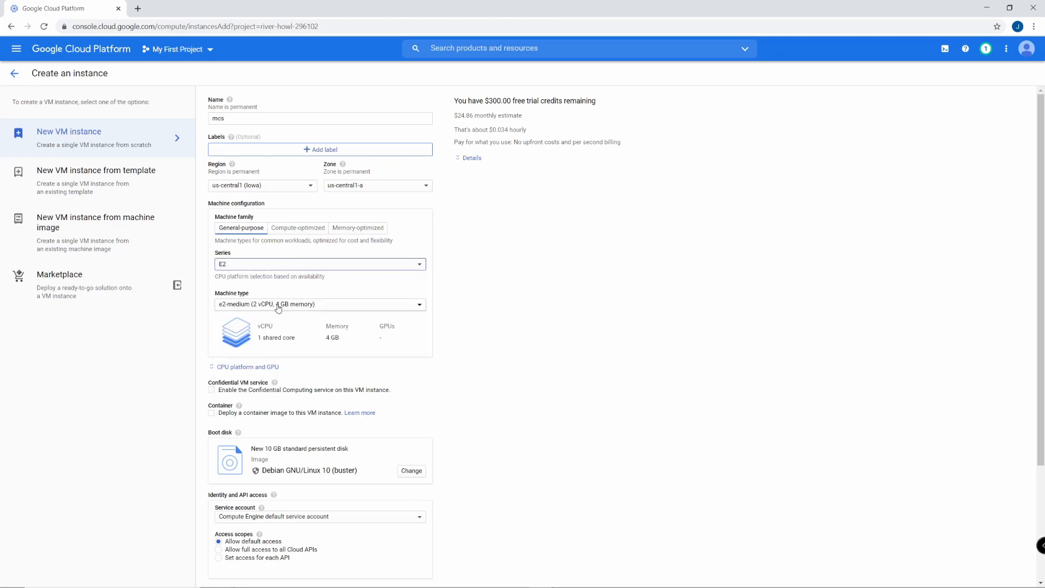
{"action": "left_click", "coordinate": [279, 306]}
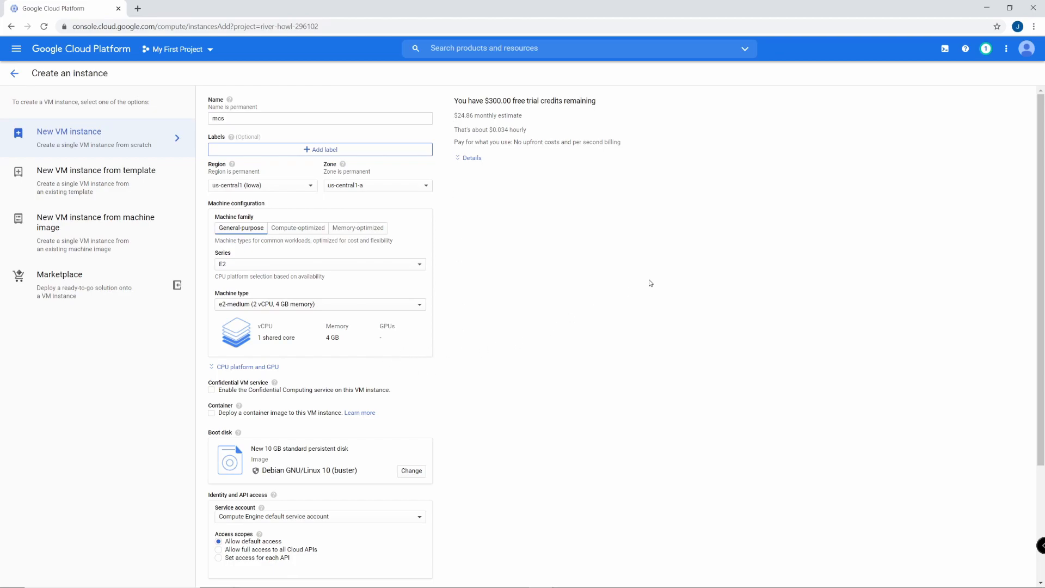
- Open the boot disk configuration and choose the Debian GNU/Linux 10 (buster) public image
{"action": "scroll", "coordinate": [553, 390], "scroll_direction": "down", "scroll_amount": 2}
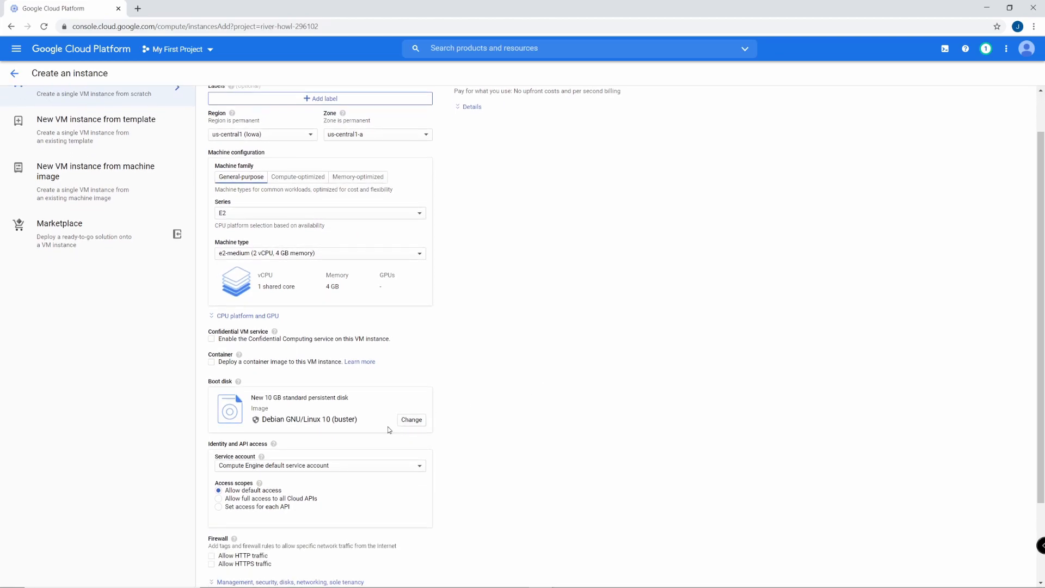
{"action": "left_click", "coordinate": [415, 424]}
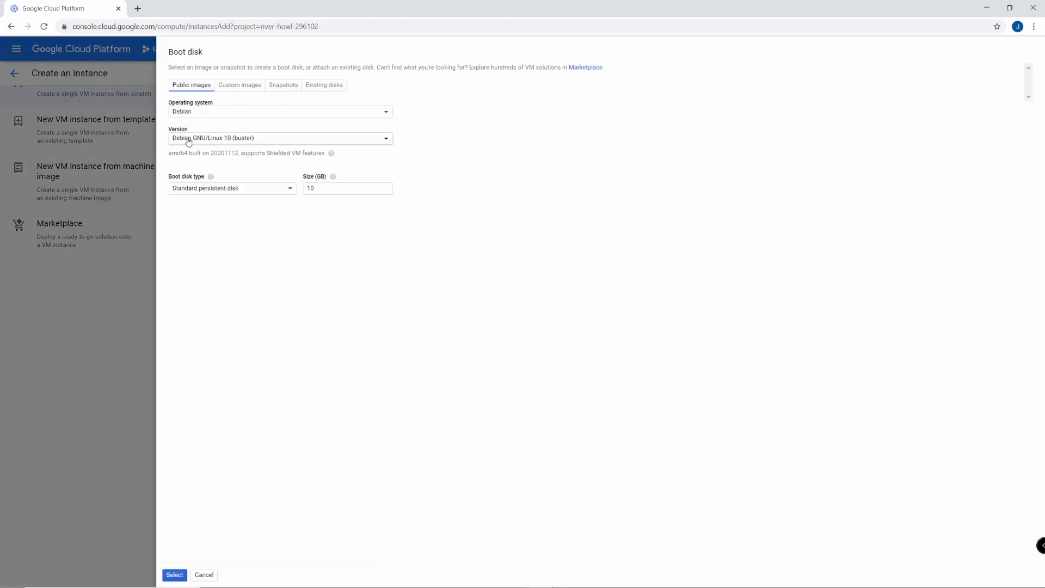
{"action": "left_click", "coordinate": [236, 142]}
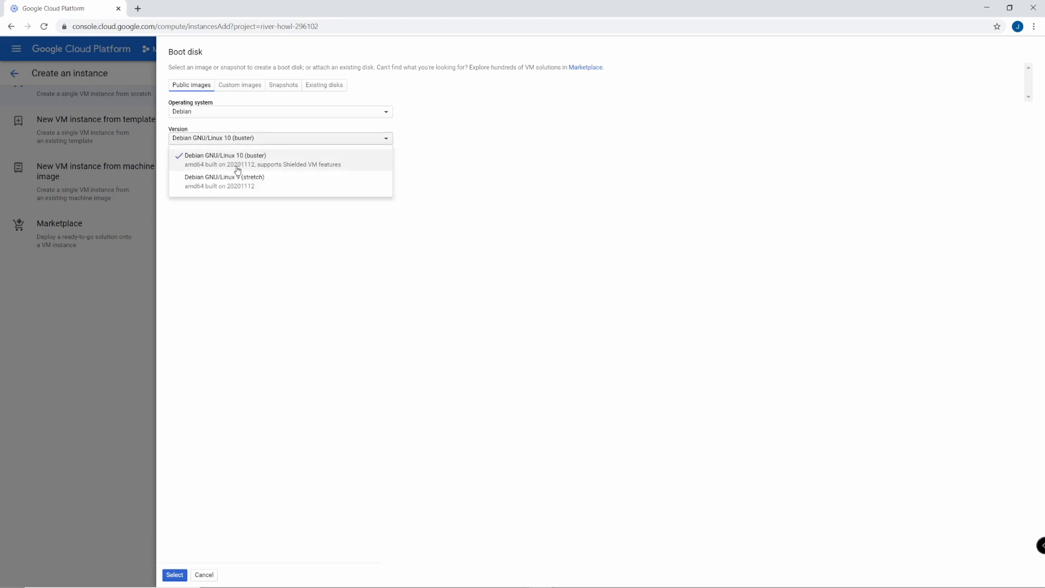
{"action": "left_click", "coordinate": [255, 162]}
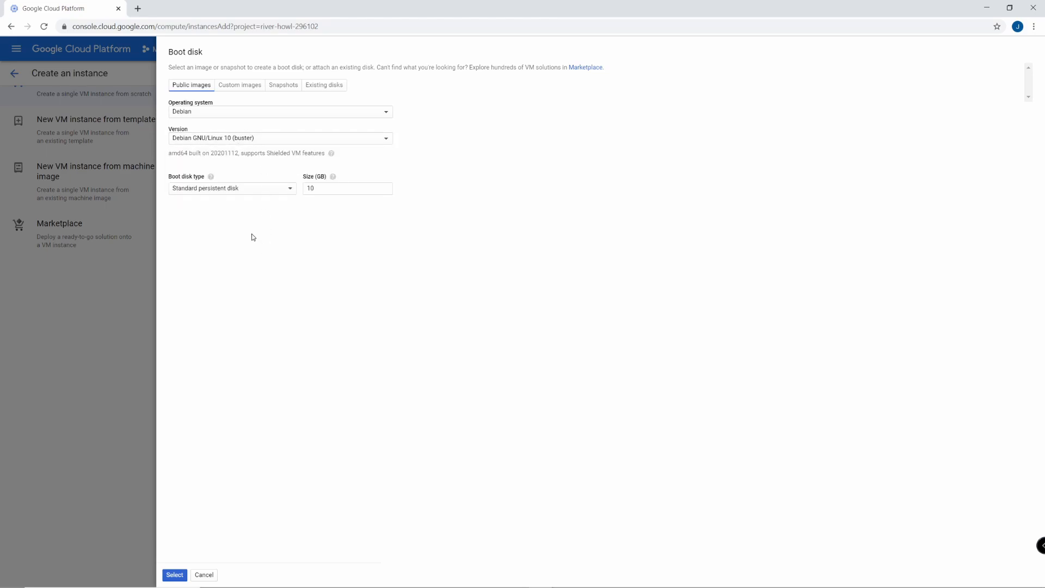
{"action": "left_click", "coordinate": [222, 113]}
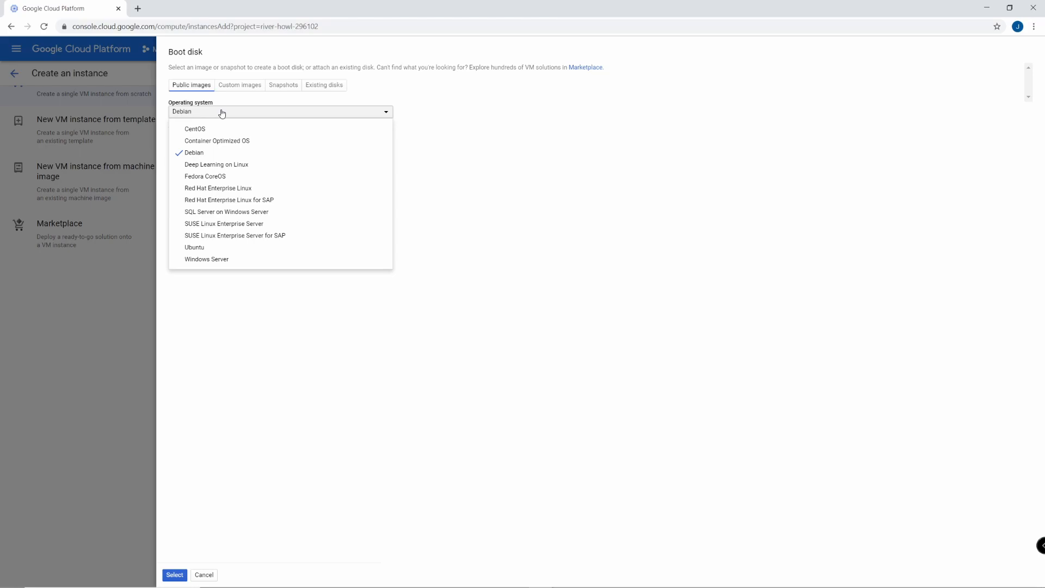
{"action": "left_click", "coordinate": [222, 113]}
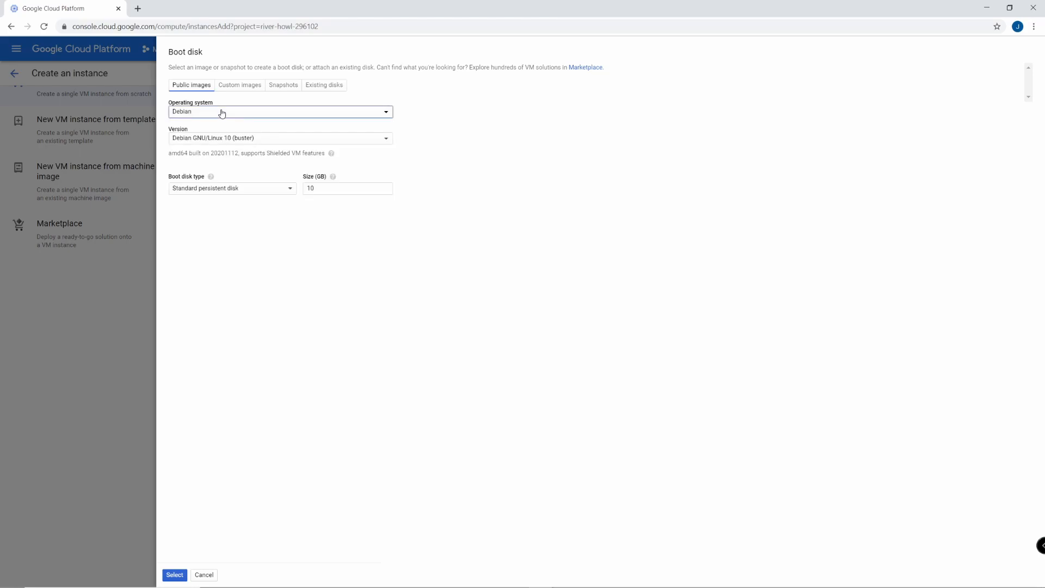
- Set the boot disk to a 60 GB SSD persistent disk and apply the selection
{"action": "left_click", "coordinate": [240, 191]}
{"action": "left_click", "coordinate": [235, 173]}
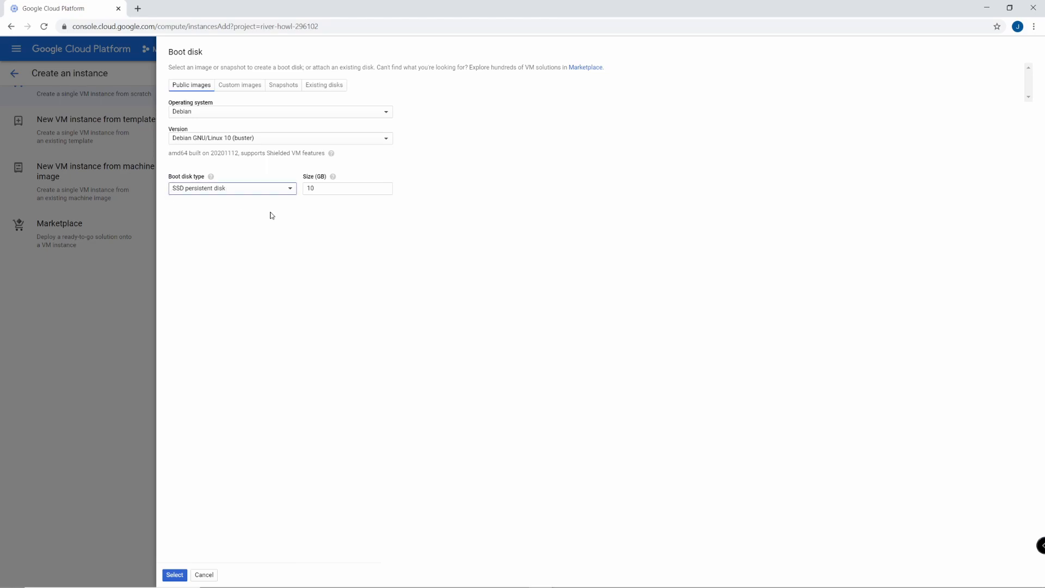
{"action": "left_click", "coordinate": [313, 188]}
{"action": "double_click", "coordinate": [312, 188]}
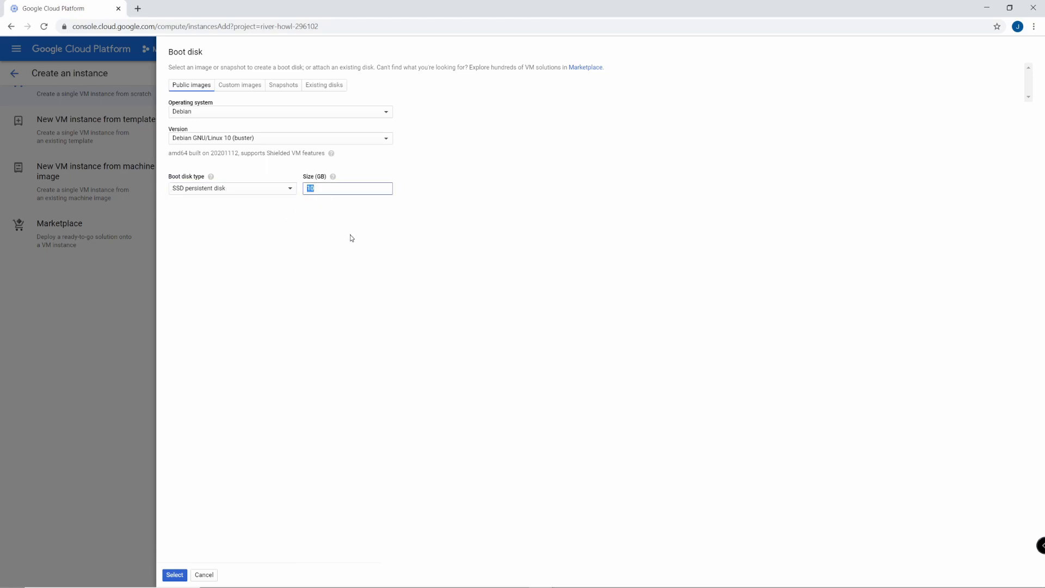
{"action": "type", "text": "60"}
{"action": "left_click", "coordinate": [351, 237]}
{"action": "left_click", "coordinate": [176, 577]}
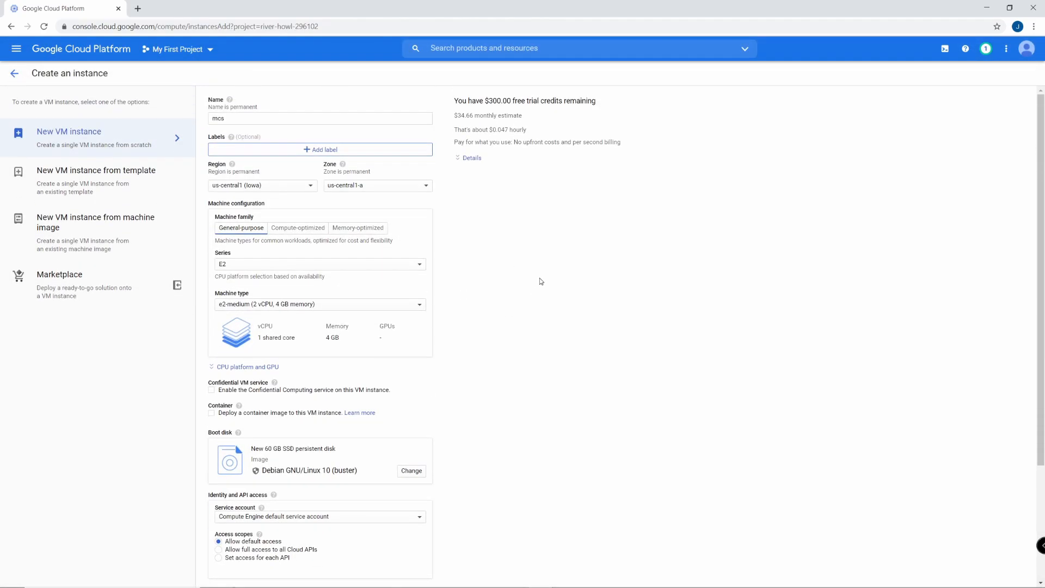
- Set access scopes individually for each API and give Storage Read Write access
{"action": "scroll", "coordinate": [539, 280], "scroll_direction": "down", "scroll_amount": 3}
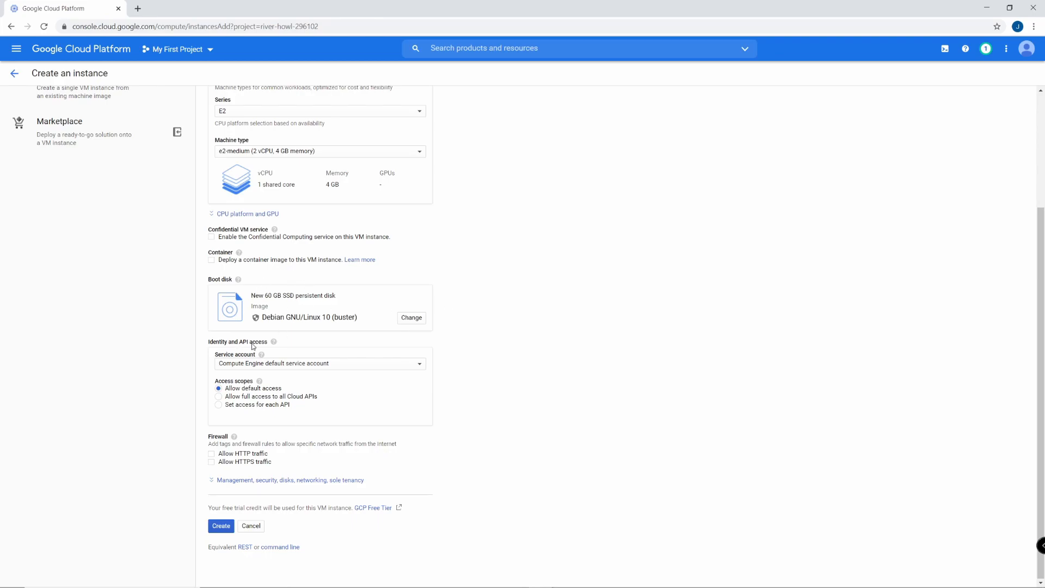
{"action": "left_click", "coordinate": [258, 406]}
{"action": "scroll", "coordinate": [525, 389], "scroll_direction": "down", "scroll_amount": 9}
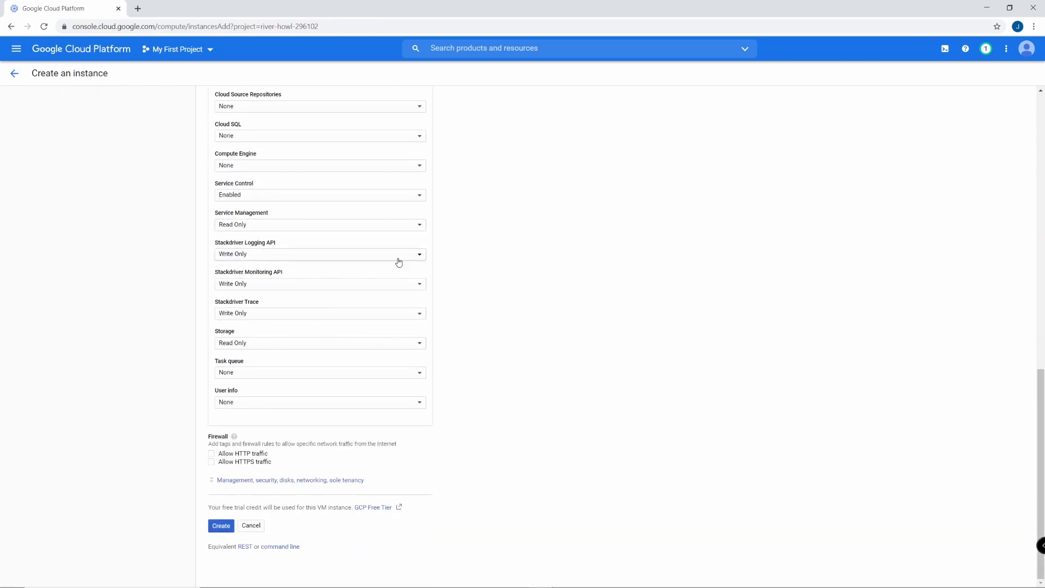
{"action": "left_click", "coordinate": [267, 314]}
{"action": "left_click", "coordinate": [264, 372]}
- Add the network tag minecraft-tag in the instance's advanced networking settings
{"action": "left_click", "coordinate": [294, 480]}
{"action": "scroll", "coordinate": [448, 351], "scroll_direction": "up", "scroll_amount": 3}
{"action": "scroll", "coordinate": [448, 351], "scroll_direction": "up", "scroll_amount": 1}
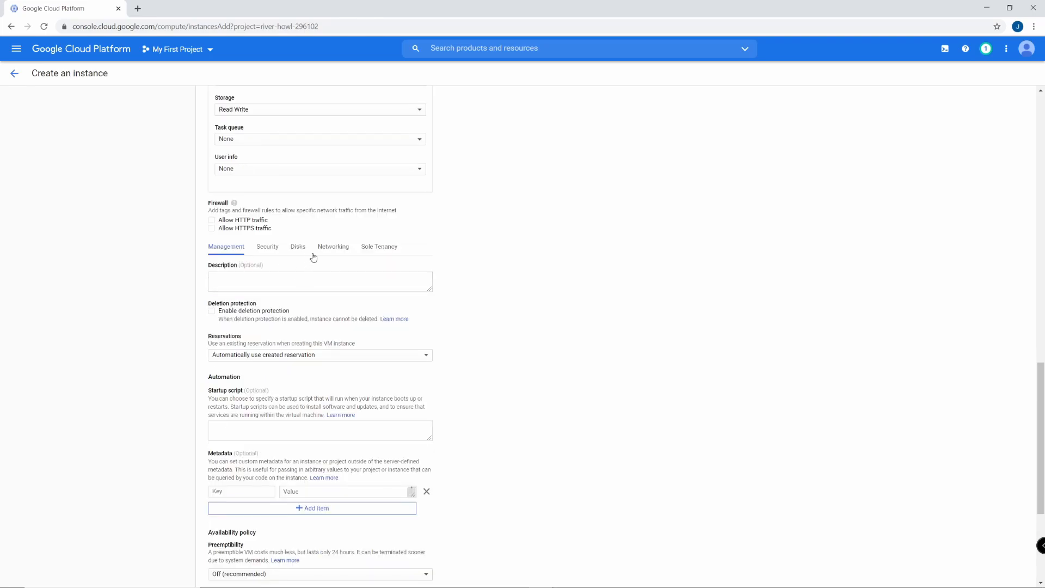
{"action": "left_click", "coordinate": [343, 249]}
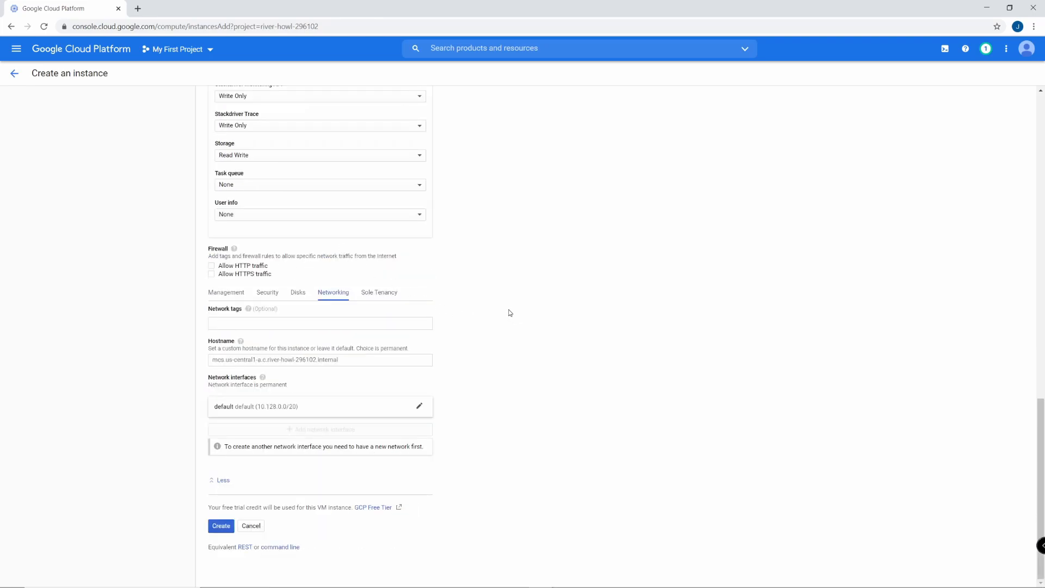
{"action": "left_click", "coordinate": [321, 326]}
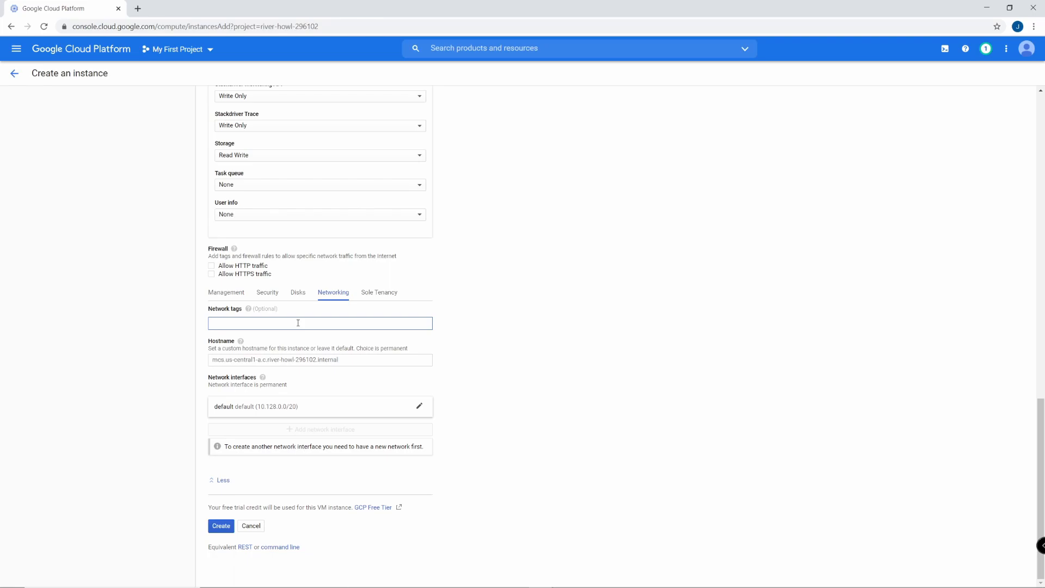
{"action": "type", "text": "minecraft-tag"}
{"action": "left_click", "coordinate": [452, 342]}
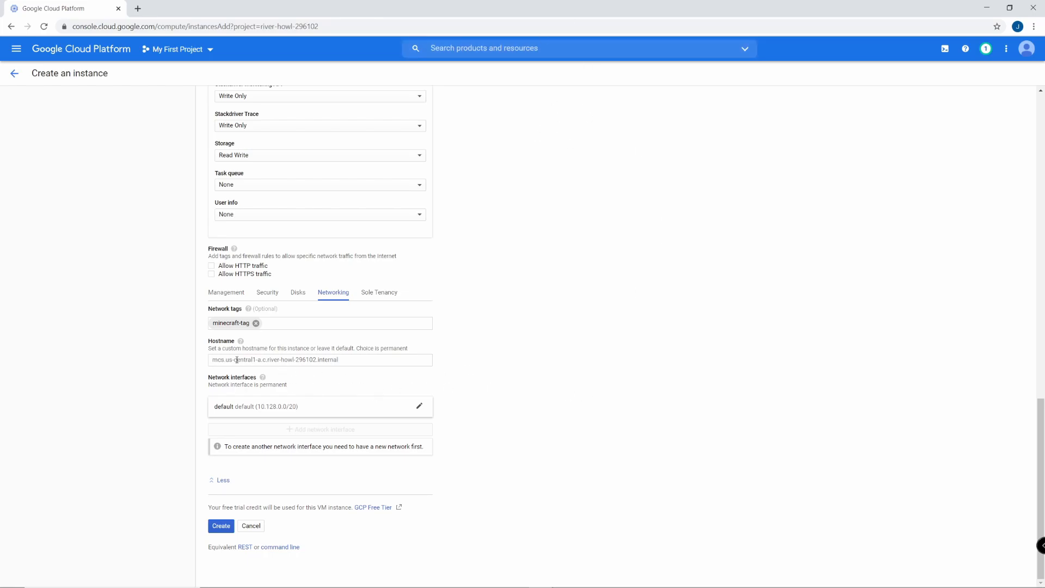
- Reserve a new static external IP address named minecraft-ip for the default network interface and save the interface settings
{"action": "left_click", "coordinate": [260, 407]}
{"action": "scroll", "coordinate": [594, 388], "scroll_direction": "down", "scroll_amount": 3}
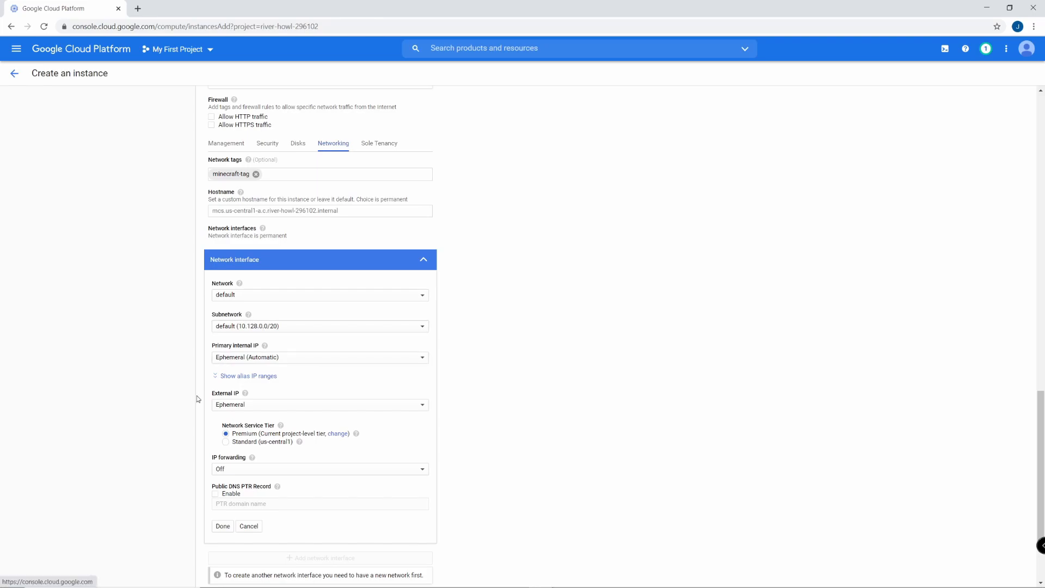
{"action": "left_click", "coordinate": [284, 404]}
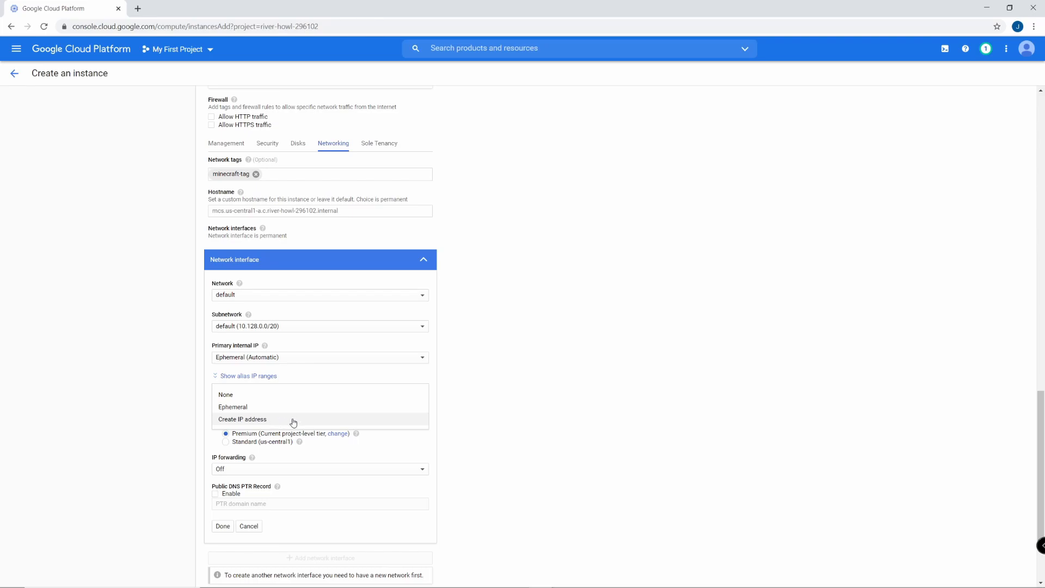
{"action": "left_click", "coordinate": [293, 420]}
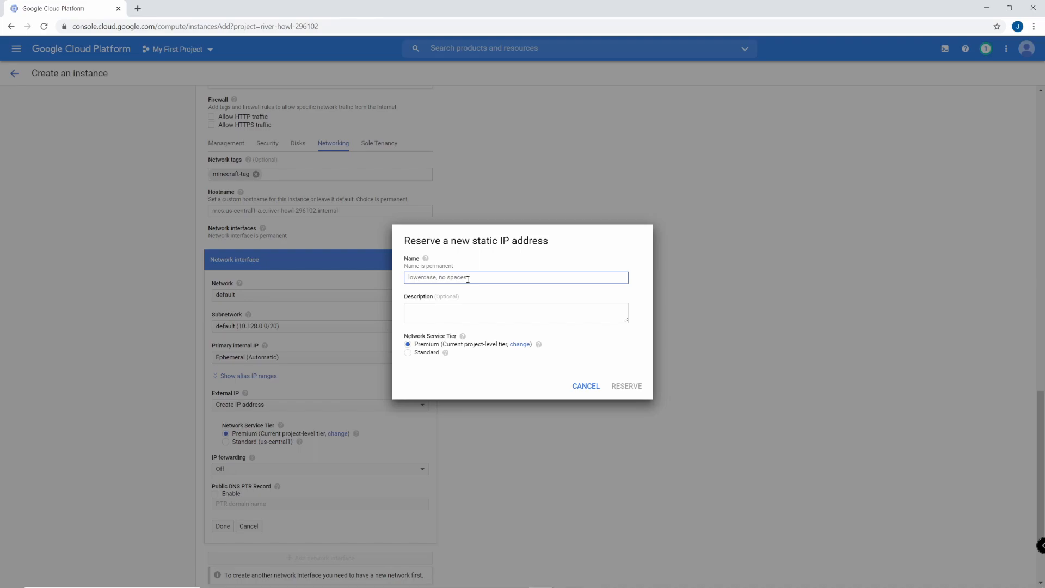
{"action": "type", "text": "minecra"}
{"action": "type", "text": "ft-0"}
{"action": "type", "text": "ip"}
{"action": "left_click", "coordinate": [511, 297]}
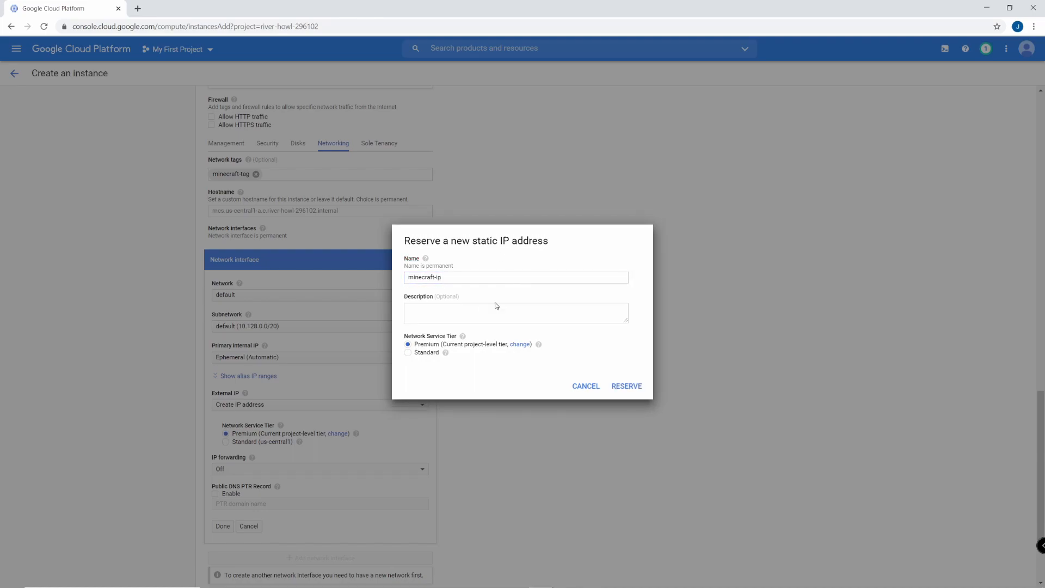
{"action": "left_click", "coordinate": [614, 387]}
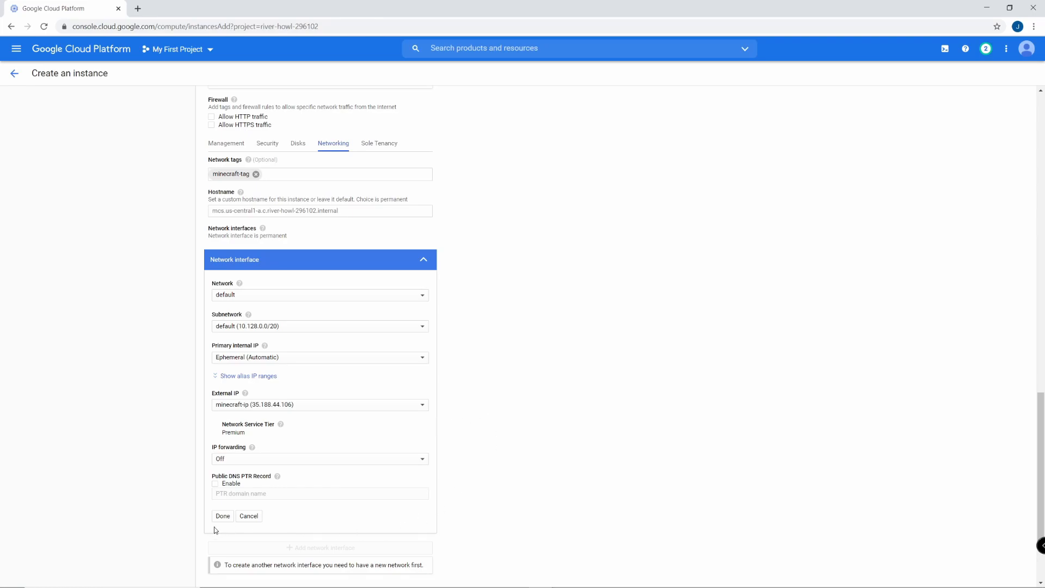
{"action": "left_click", "coordinate": [222, 516]}
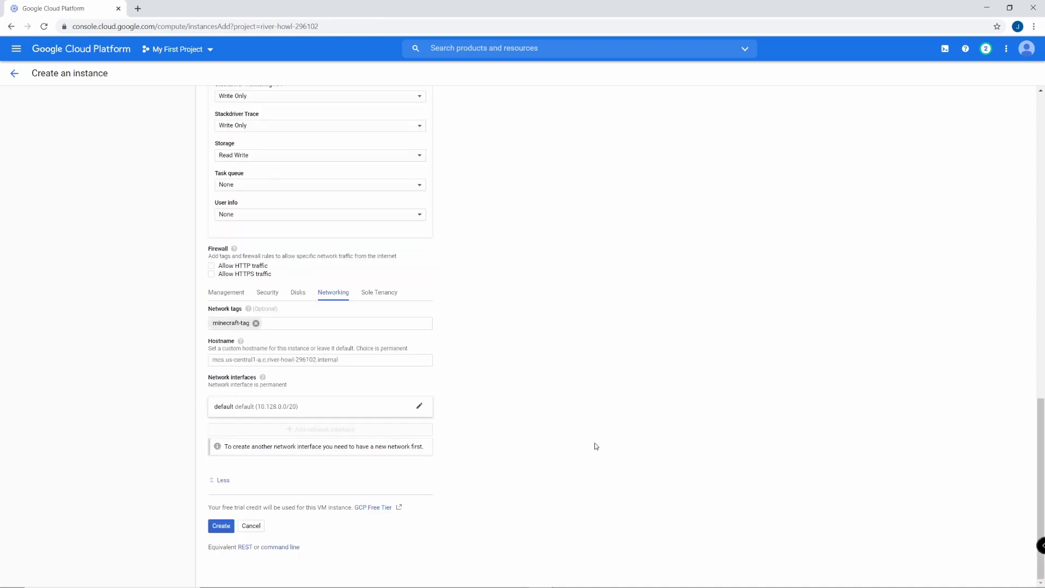
- Review the instance configuration, including its security, management and networking options, and create the VM instance
{"action": "scroll", "coordinate": [522, 331], "scroll_direction": "up", "scroll_amount": 8}
{"action": "scroll", "coordinate": [520, 333], "scroll_direction": "down", "scroll_amount": 8}
{"action": "left_click", "coordinate": [267, 293]}
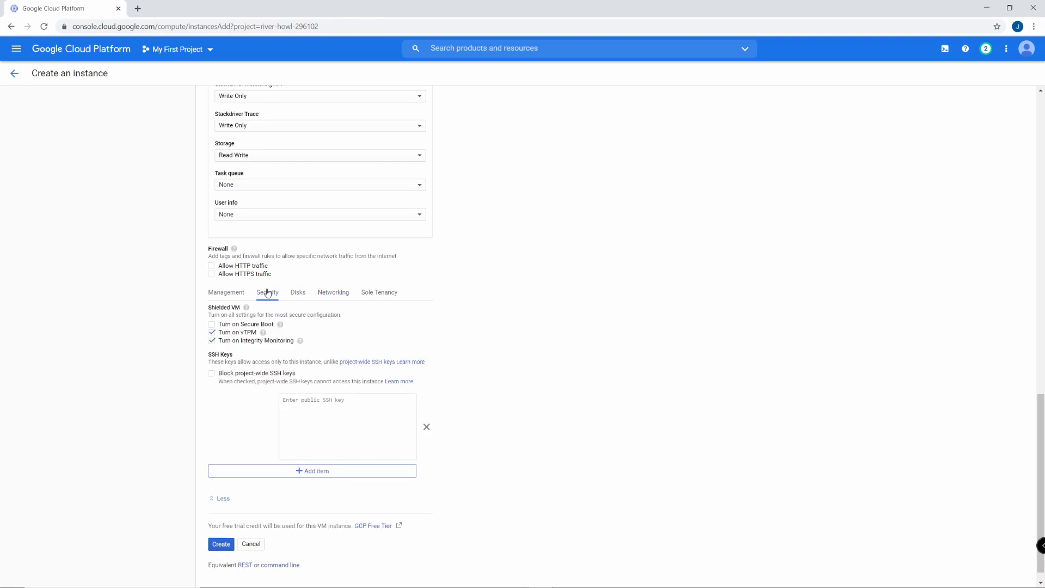
{"action": "left_click", "coordinate": [225, 294]}
{"action": "scroll", "coordinate": [375, 327], "scroll_direction": "down", "scroll_amount": 5}
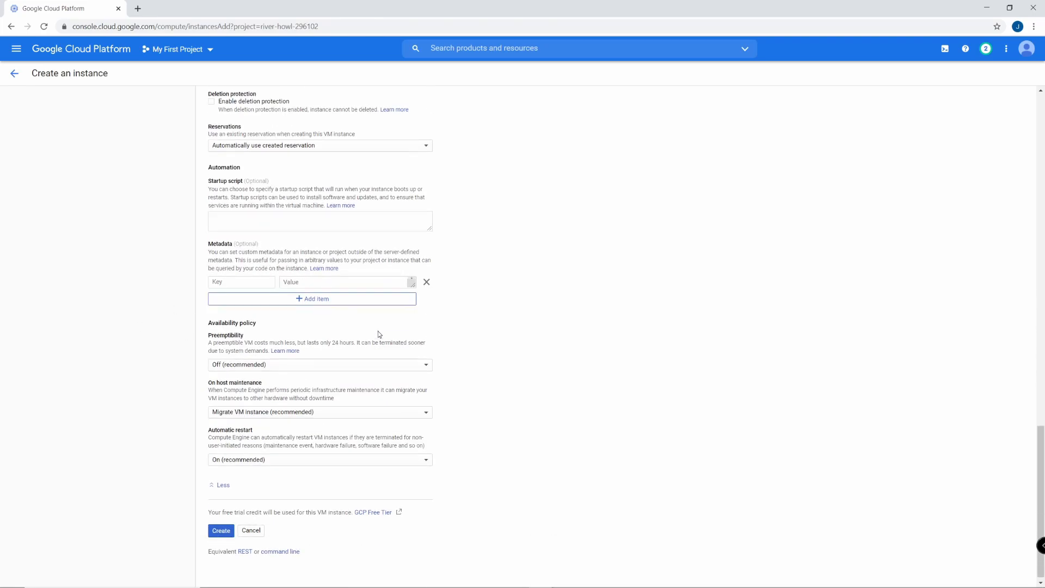
{"action": "scroll", "coordinate": [275, 305], "scroll_direction": "up", "scroll_amount": 4}
{"action": "left_click", "coordinate": [336, 236]}
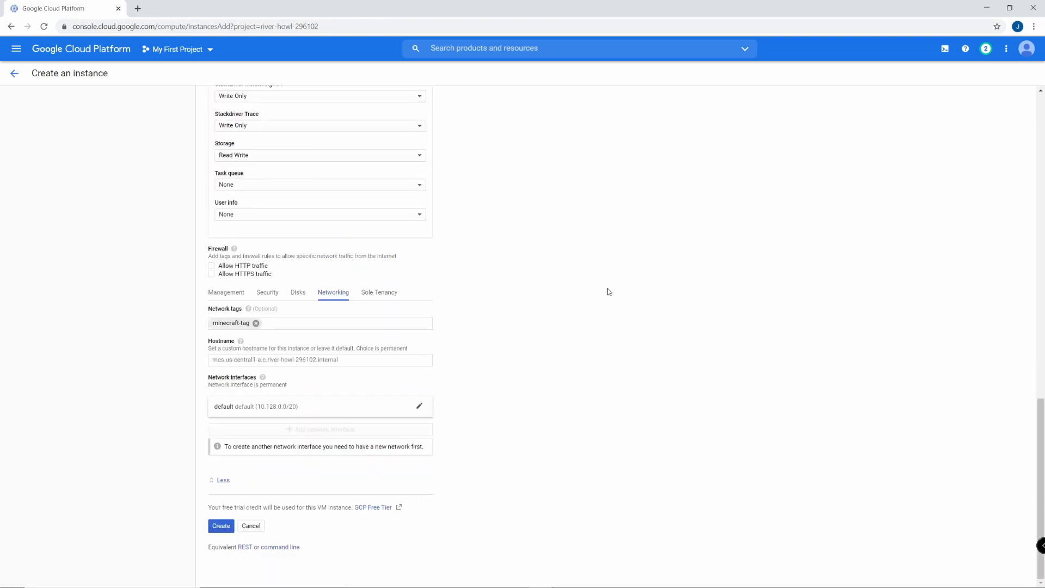
{"action": "scroll", "coordinate": [527, 284], "scroll_direction": "up", "scroll_amount": 7}
{"action": "scroll", "coordinate": [506, 305], "scroll_direction": "up", "scroll_amount": 8}
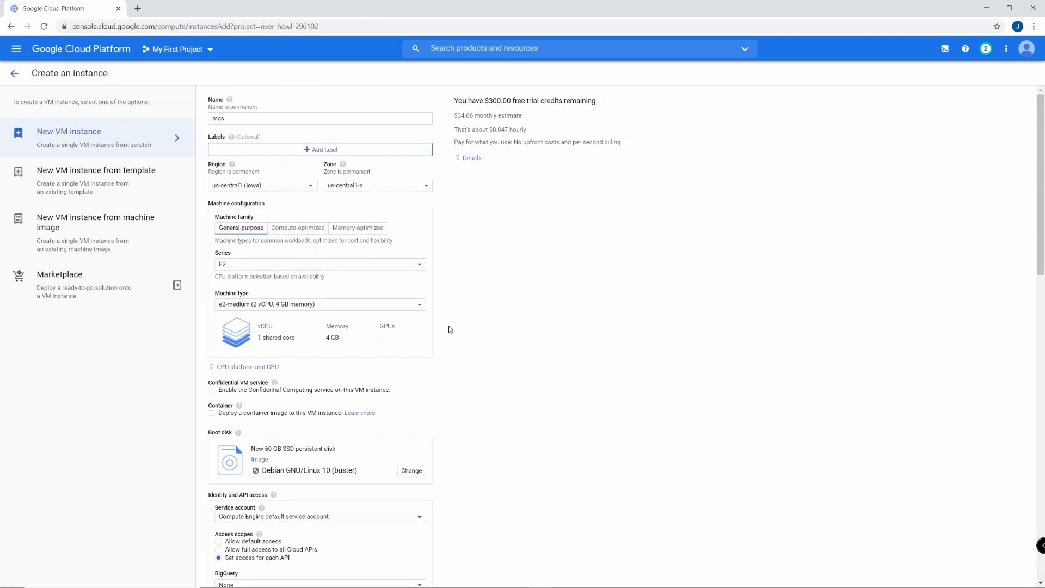
{"action": "scroll", "coordinate": [184, 532], "scroll_direction": "down", "scroll_amount": 20}
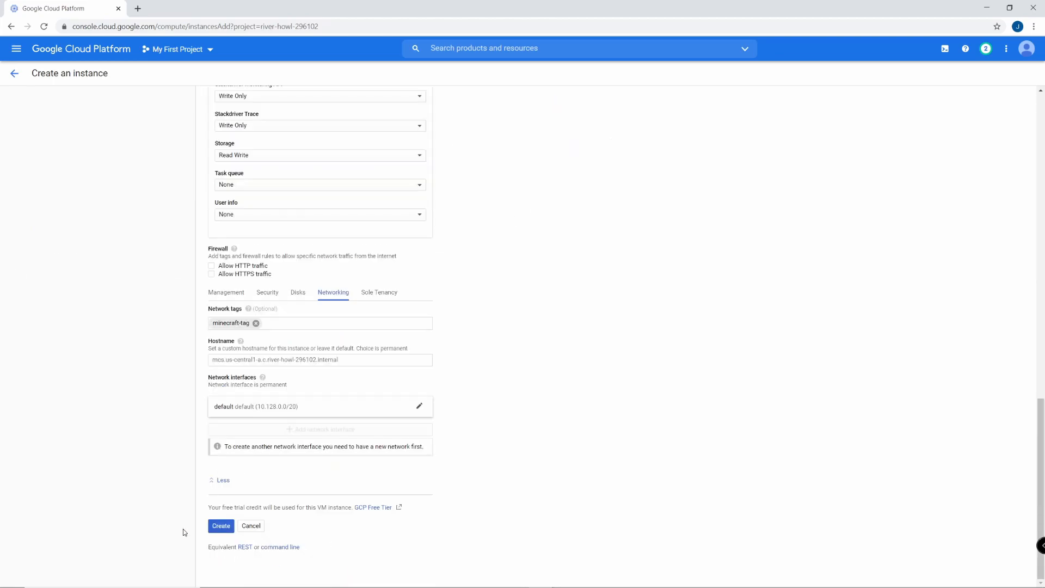
{"action": "left_click", "coordinate": [221, 526]}
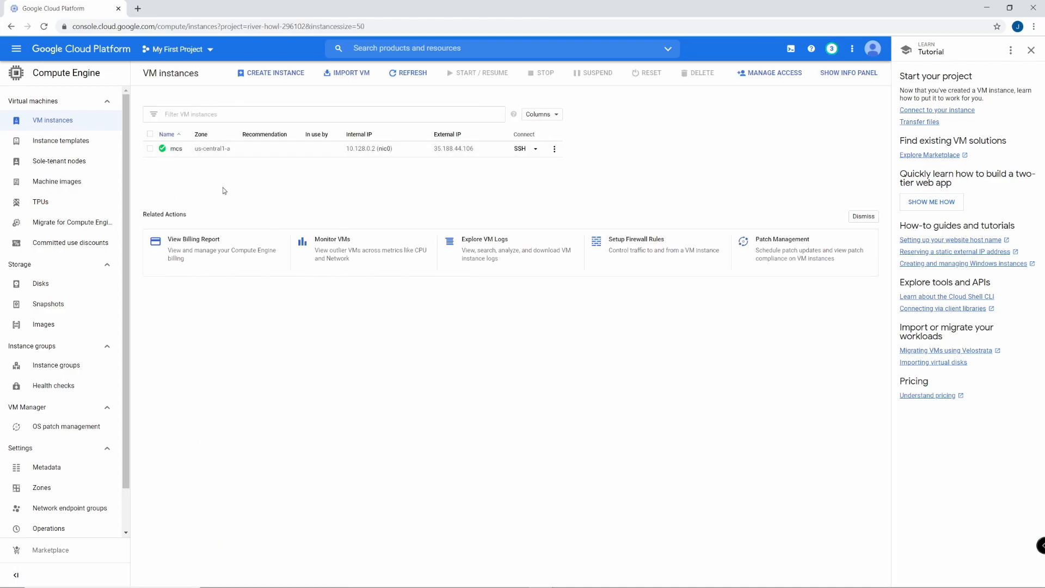
- Open the details of the mcs instance, stop it, and check the stop operation in the notifications
{"action": "left_click", "coordinate": [177, 150]}
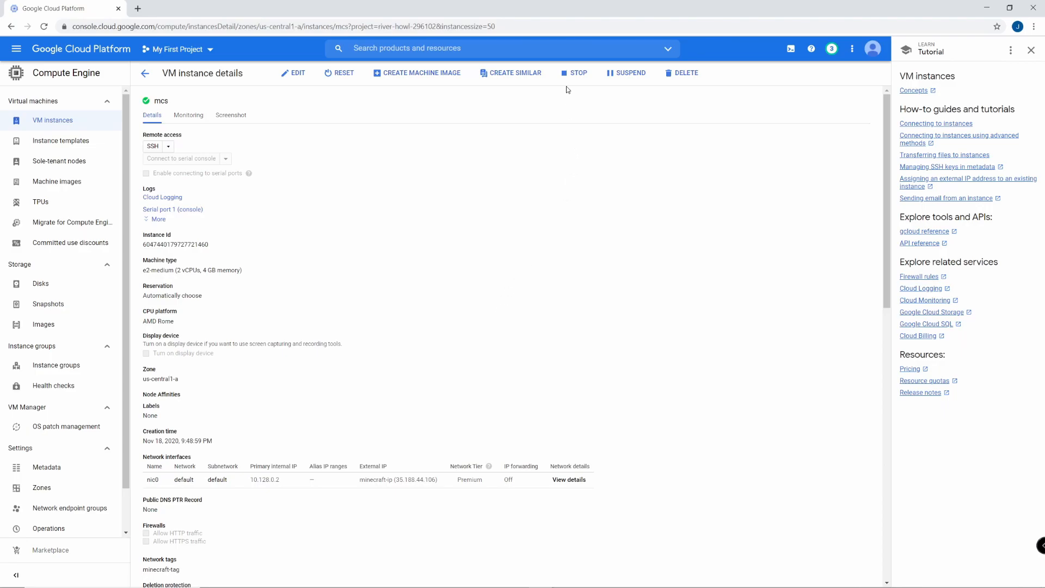
{"action": "left_click", "coordinate": [576, 73]}
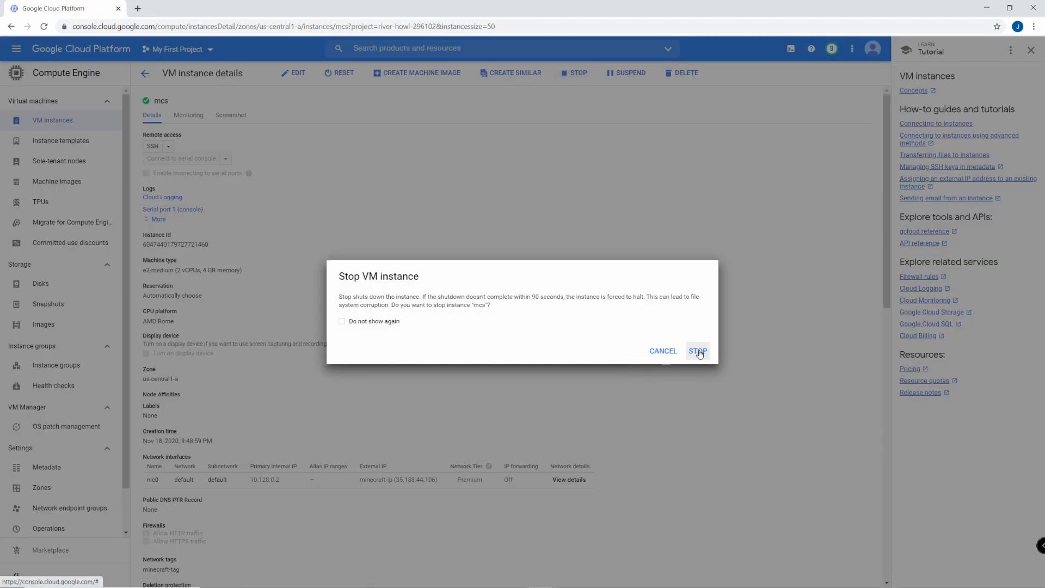
{"action": "left_click", "coordinate": [697, 351]}
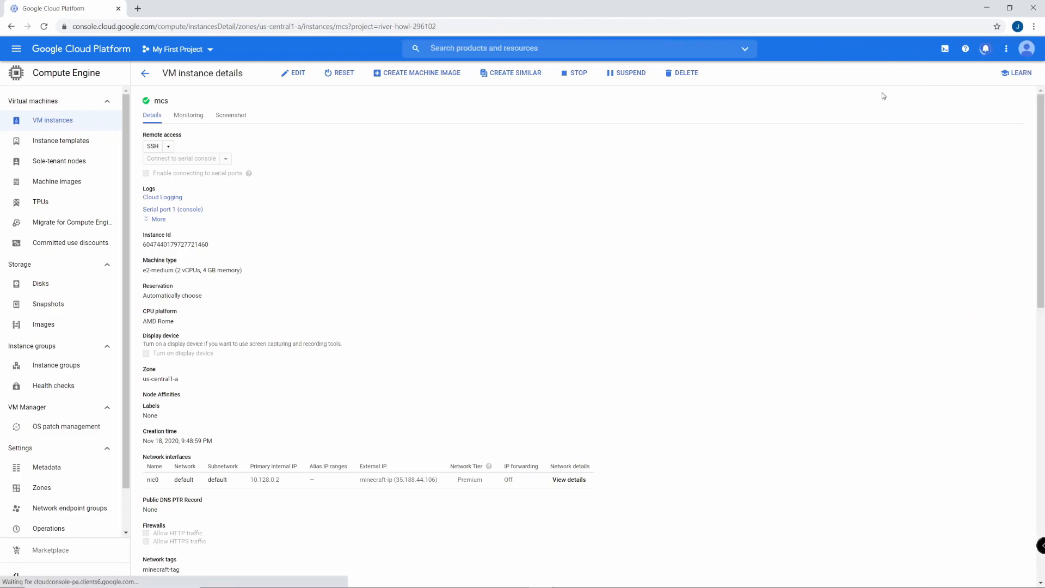
{"action": "left_click", "coordinate": [985, 48]}
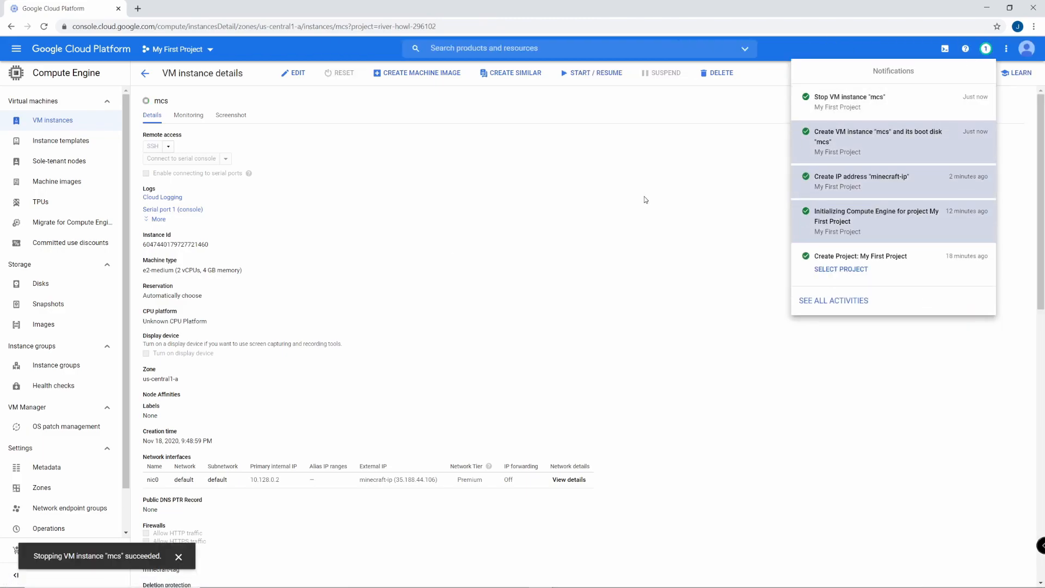
{"action": "left_click", "coordinate": [584, 202]}
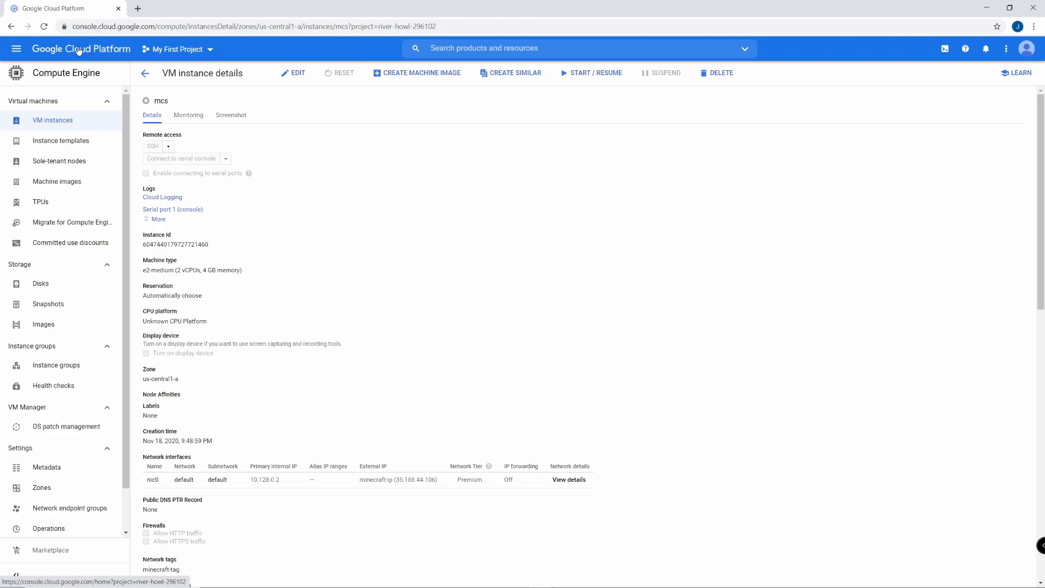
- Open the console home in a new browser tab and go to the VPC network's firewall rules
{"action": "right_click", "coordinate": [79, 51]}
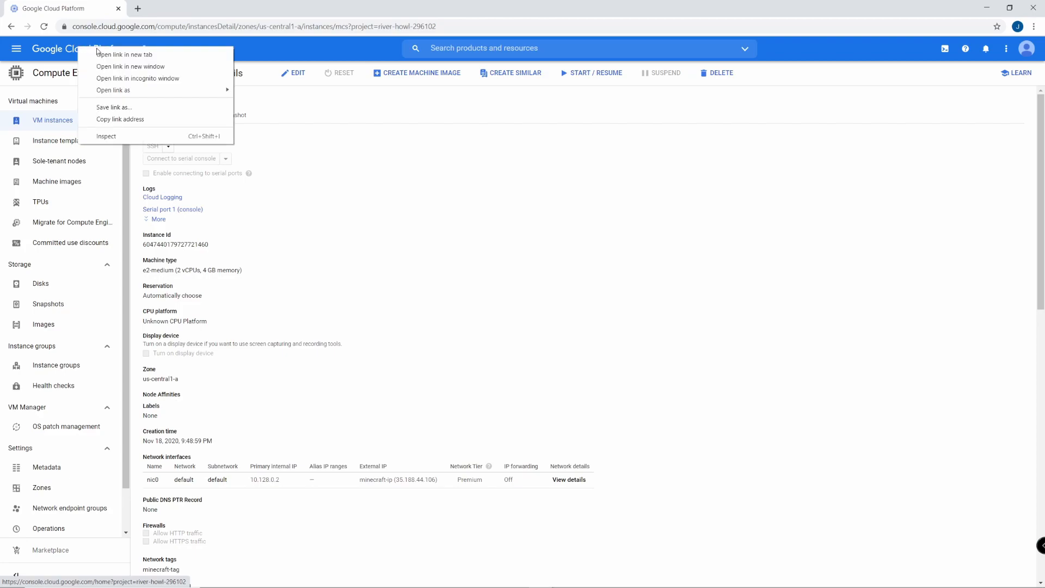
{"action": "left_click", "coordinate": [125, 54]}
{"action": "left_click", "coordinate": [171, 8]}
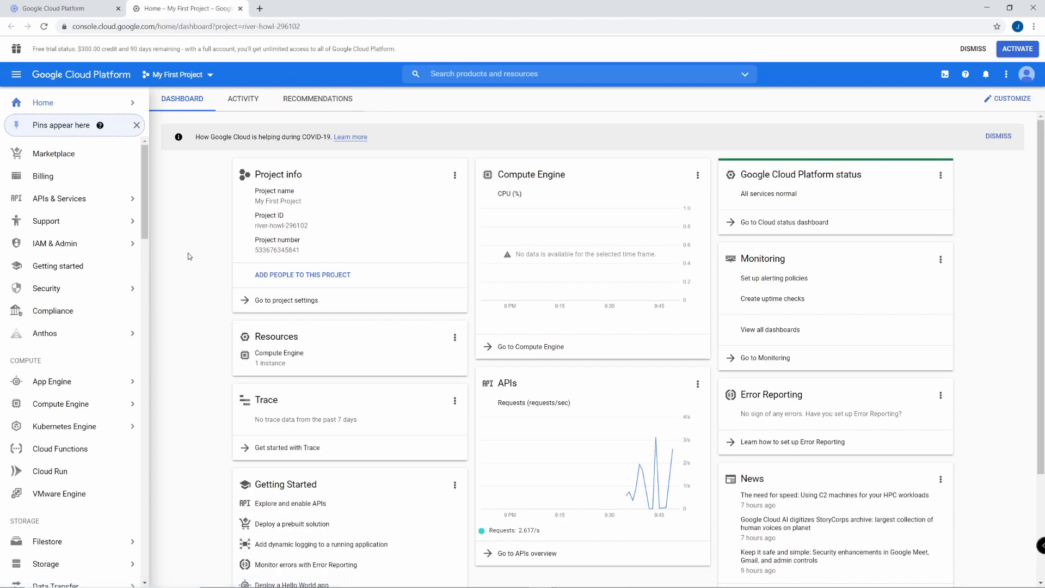
{"action": "scroll", "coordinate": [87, 261], "scroll_direction": "down", "scroll_amount": 10}
{"action": "mouse_move", "coordinate": [85, 291]}
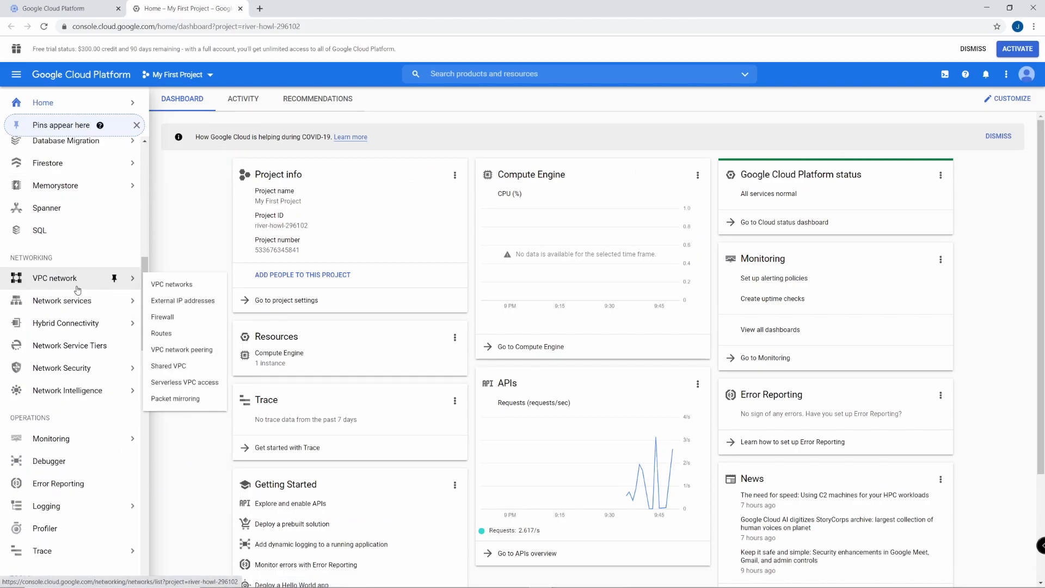
{"action": "left_click", "coordinate": [180, 319]}
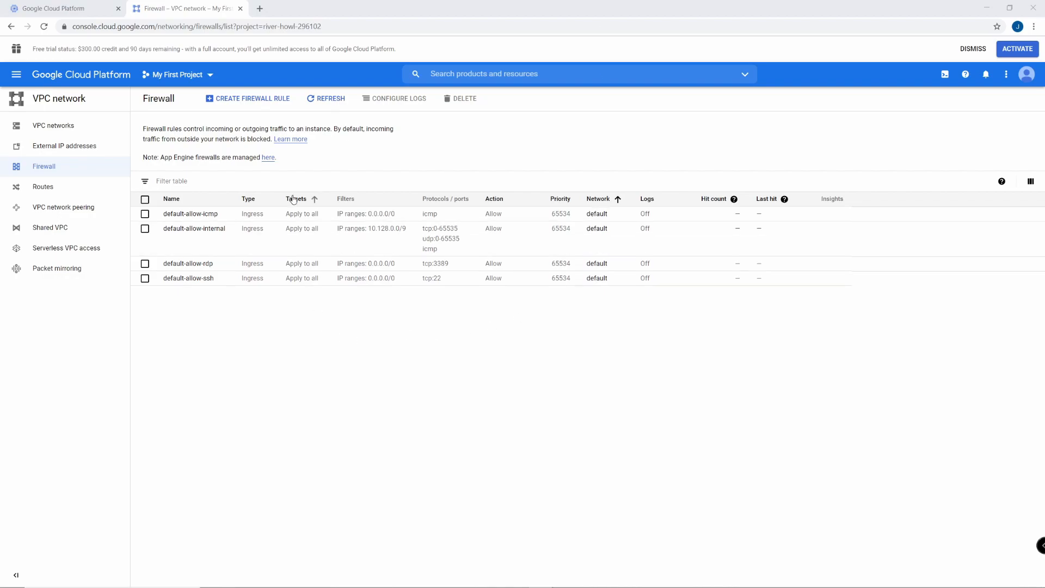
- Start a new firewall rule and name it mc-rule
{"action": "left_click", "coordinate": [250, 99]}
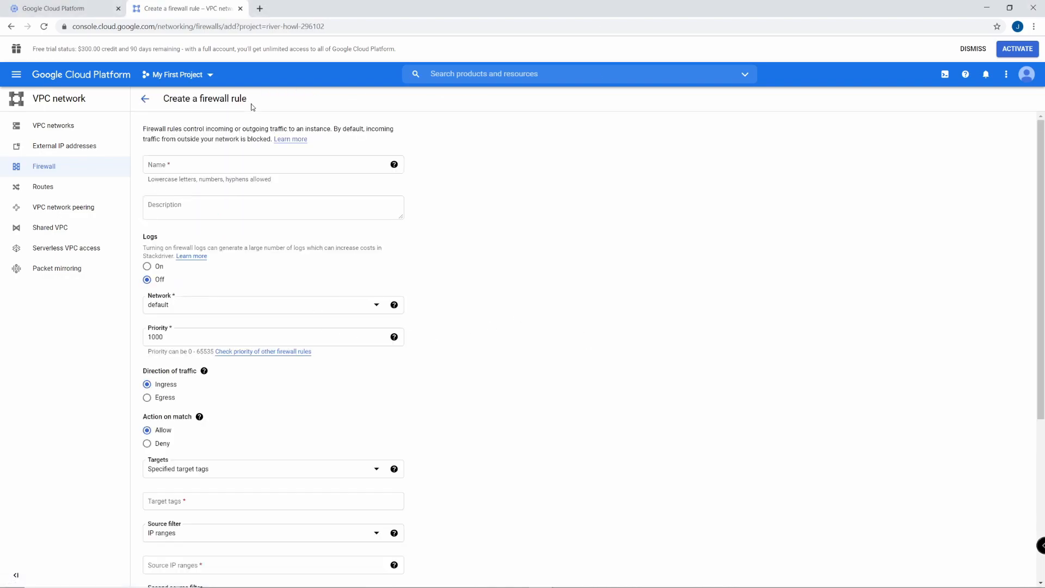
{"action": "left_click", "coordinate": [239, 166]}
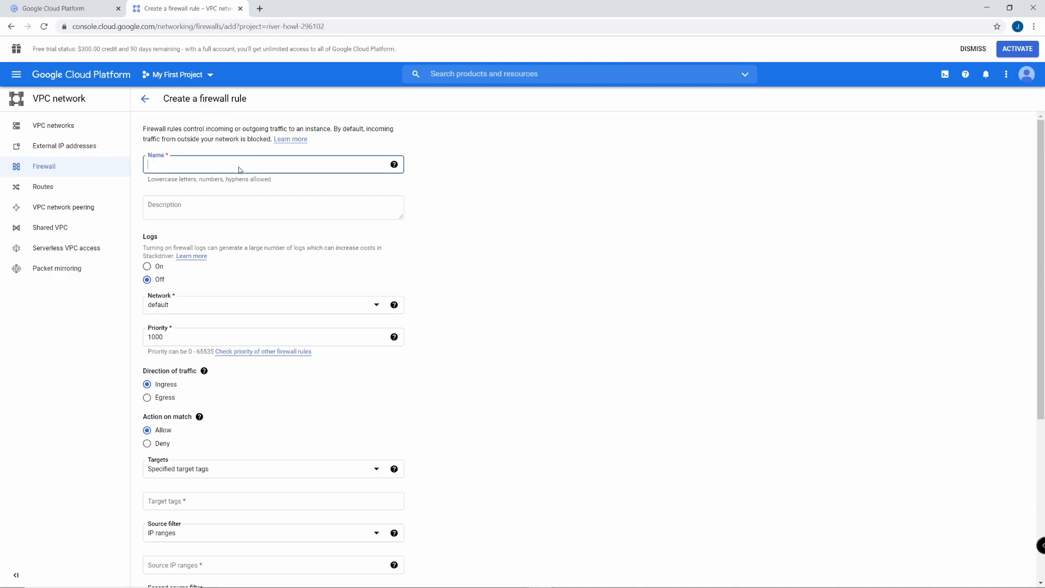
{"action": "type", "text": "minec"}
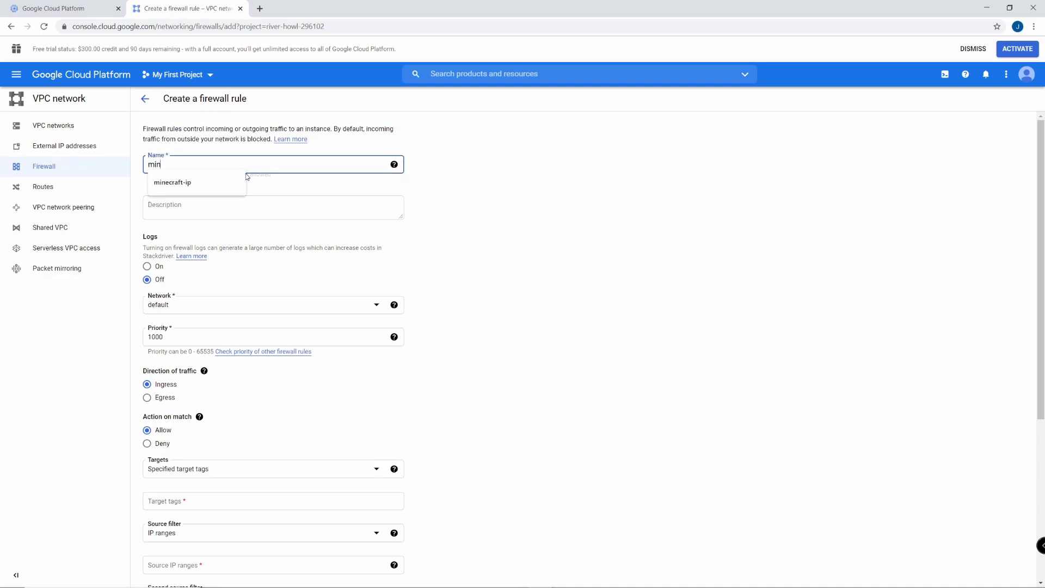
{"action": "key", "text": "BackSpace"}
{"action": "key", "text": "BackSpace"}
{"action": "key", "text": "BackSpace"}
{"action": "key", "text": "BackSpace"}
{"action": "key", "text": "BackSpace"}
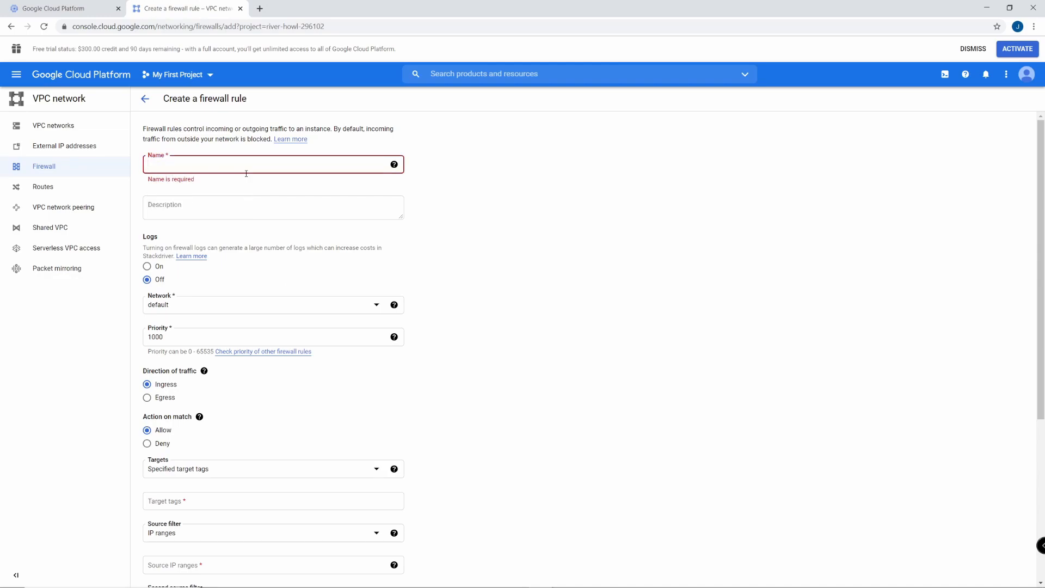
{"action": "type", "text": "mc-rule"}
- Apply the firewall rule to the target tag minecraft-tag
{"action": "scroll", "coordinate": [261, 261], "scroll_direction": "down", "scroll_amount": 2}
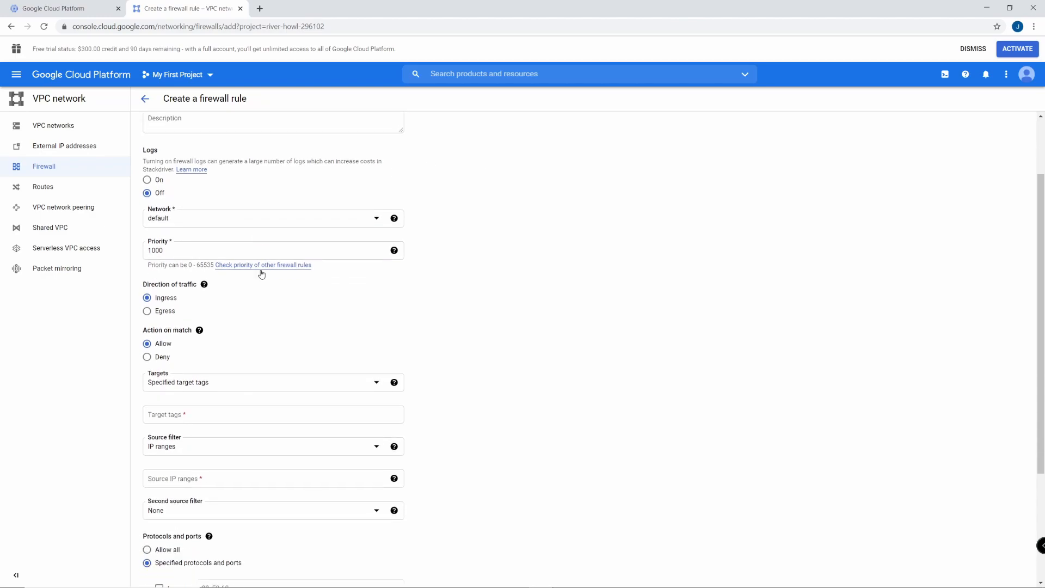
{"action": "left_click", "coordinate": [191, 401]}
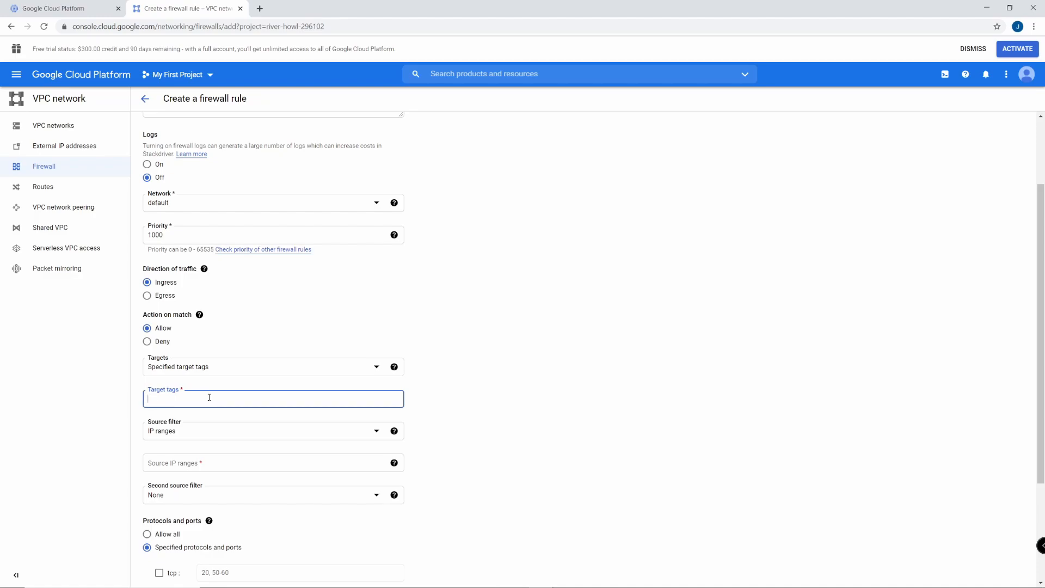
{"action": "type", "text": "minecraft-tag"}
{"action": "left_click", "coordinate": [412, 412]}
{"action": "scroll", "coordinate": [437, 373], "scroll_direction": "down", "scroll_amount": 2}
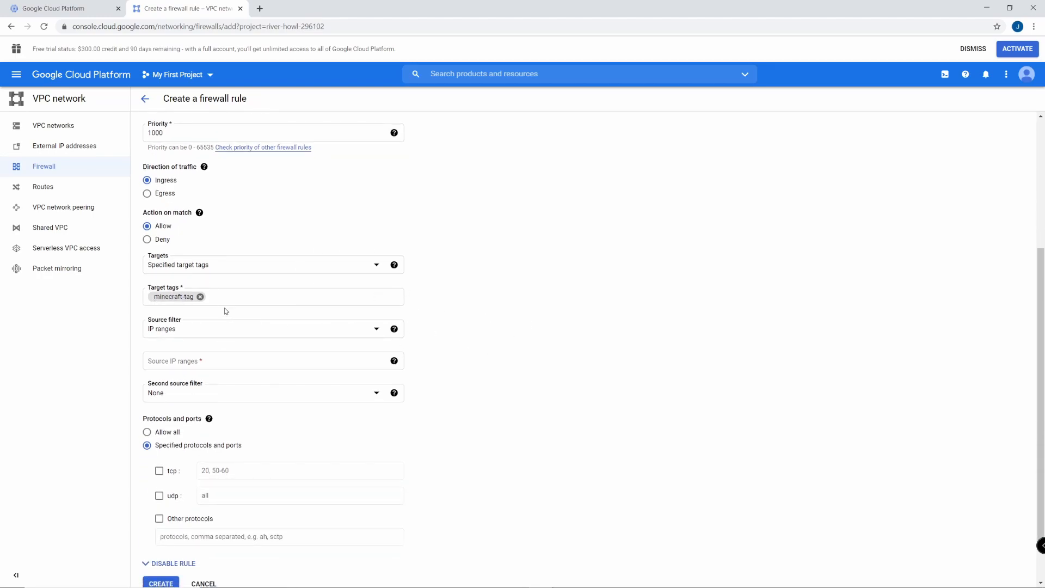
- Set the rule's source IP range to 0.0.0.0/0
{"action": "left_click", "coordinate": [215, 362]}
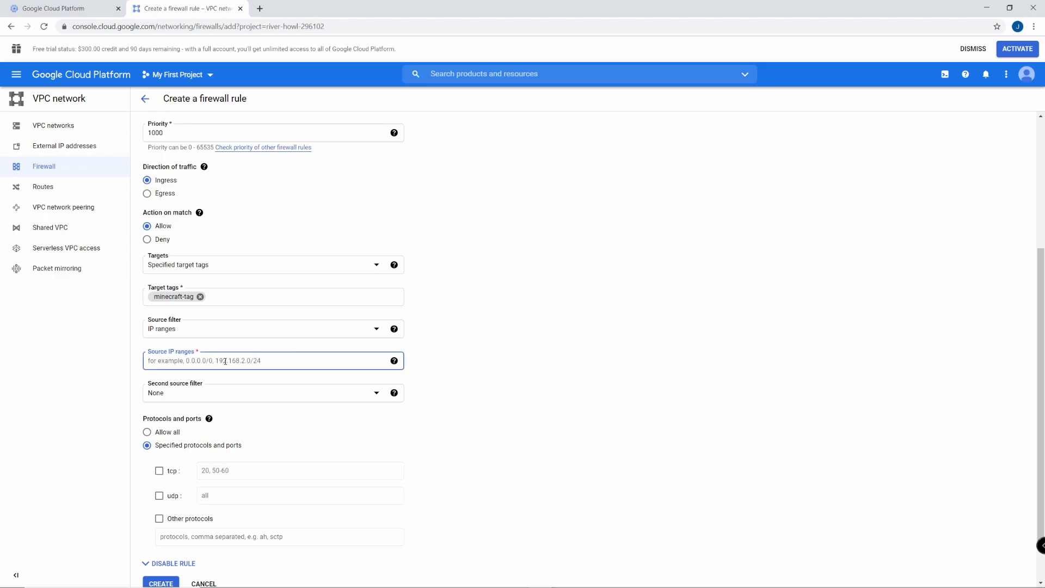
{"action": "type", "text": "0.0.0.0/0"}
{"action": "left_click_drag", "start_coordinate": [148, 360], "coordinate": [173, 361]}
{"action": "left_click", "coordinate": [171, 361]}
{"action": "left_click", "coordinate": [78, 369]}
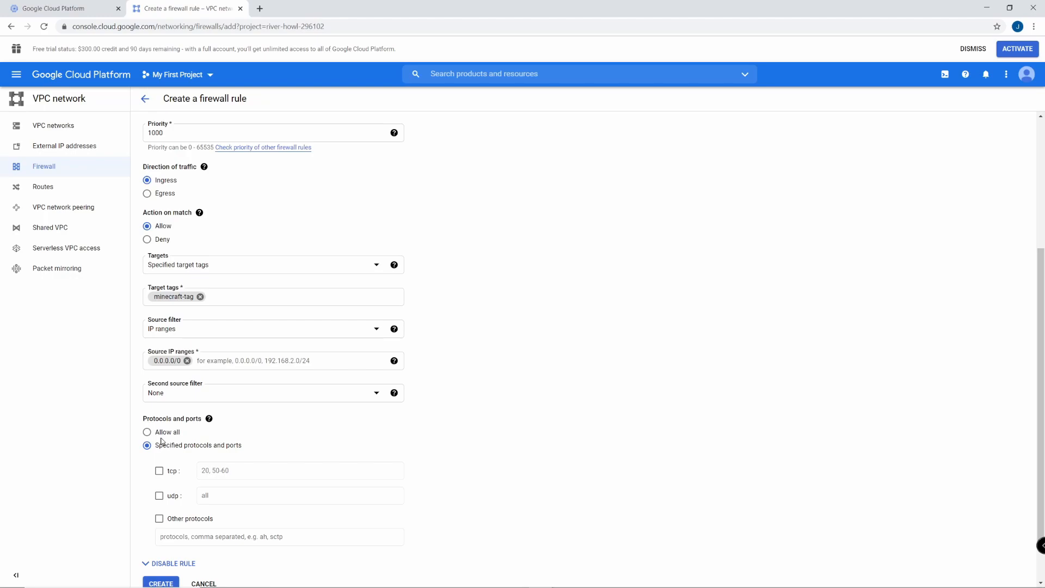
- Allow TCP traffic on port 25565 in the rule's specified protocols and ports
{"action": "left_click", "coordinate": [158, 471]}
{"action": "left_click", "coordinate": [243, 470]}
{"action": "type", "text": "25565"}
{"action": "left_click", "coordinate": [489, 434]}
{"action": "scroll", "coordinate": [427, 444], "scroll_direction": "down", "scroll_amount": 1}
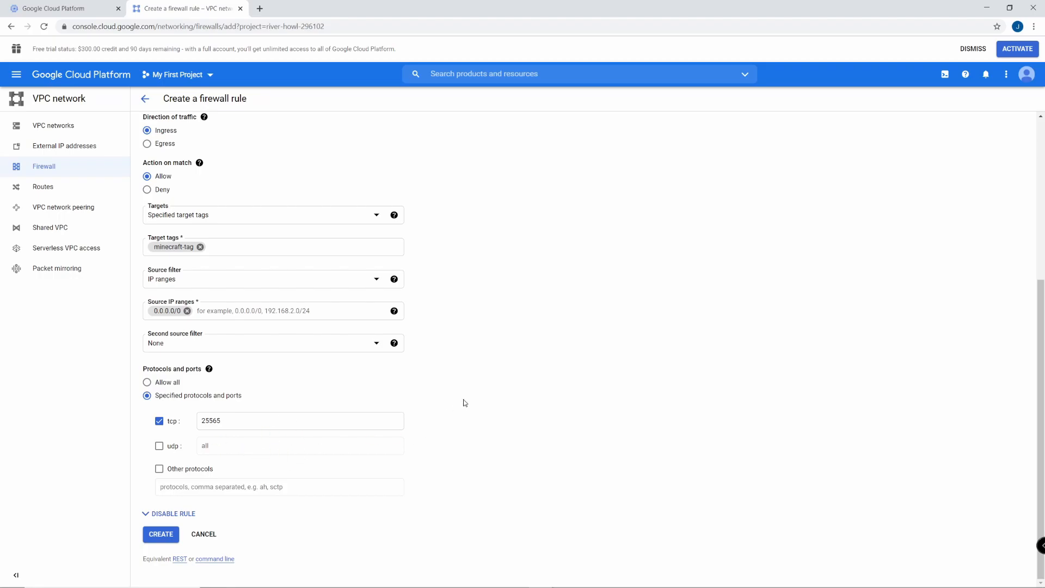
- Review and create the firewall rule, and return to the mcs instance details in the other browser tab
{"action": "scroll", "coordinate": [504, 434], "scroll_direction": "up", "scroll_amount": 5}
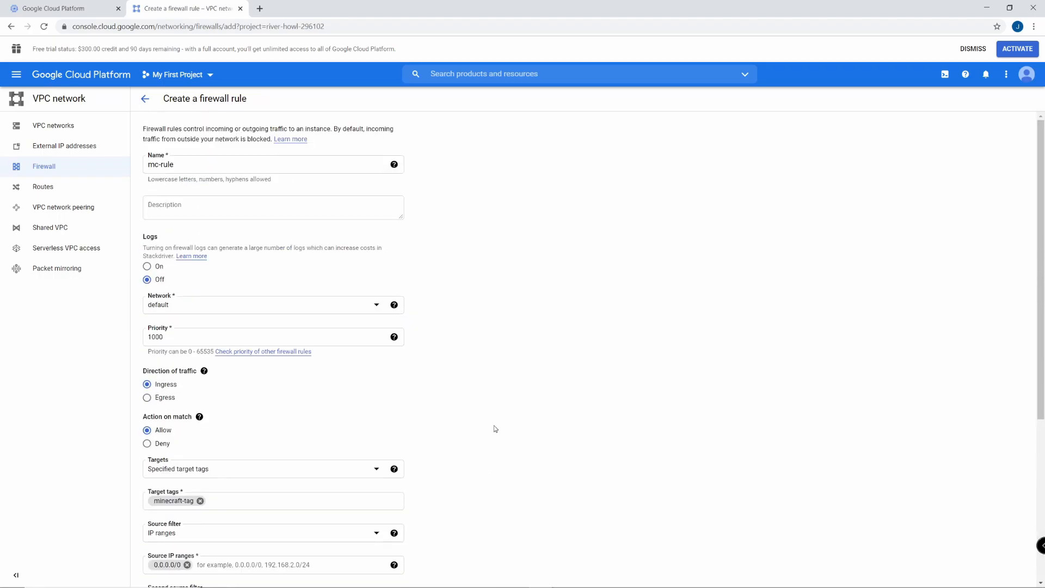
{"action": "left_click_drag", "start_coordinate": [1043, 211], "coordinate": [1042, 376]}
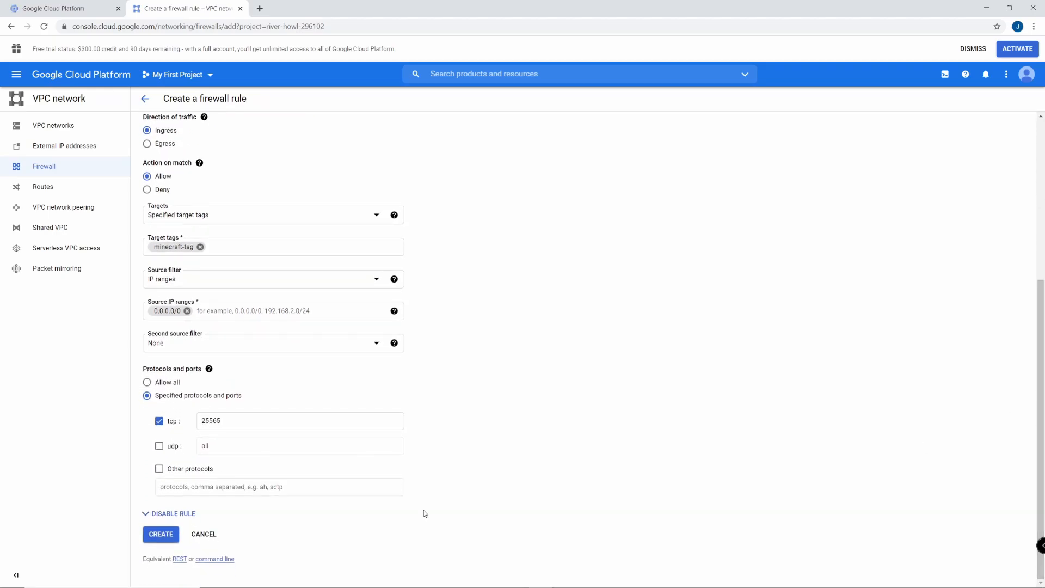
{"action": "left_click", "coordinate": [158, 538]}
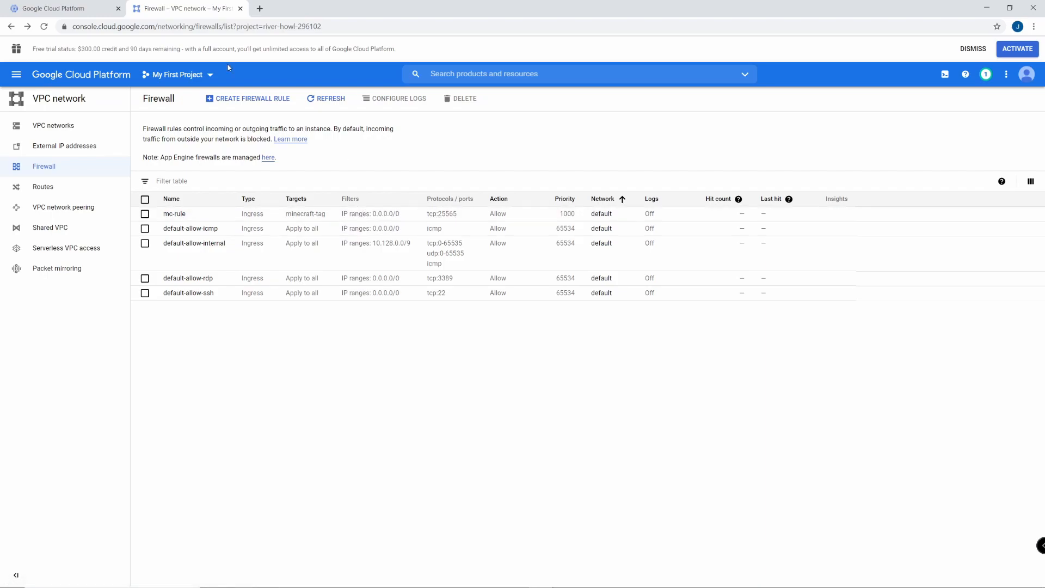
{"action": "left_click", "coordinate": [74, 9]}
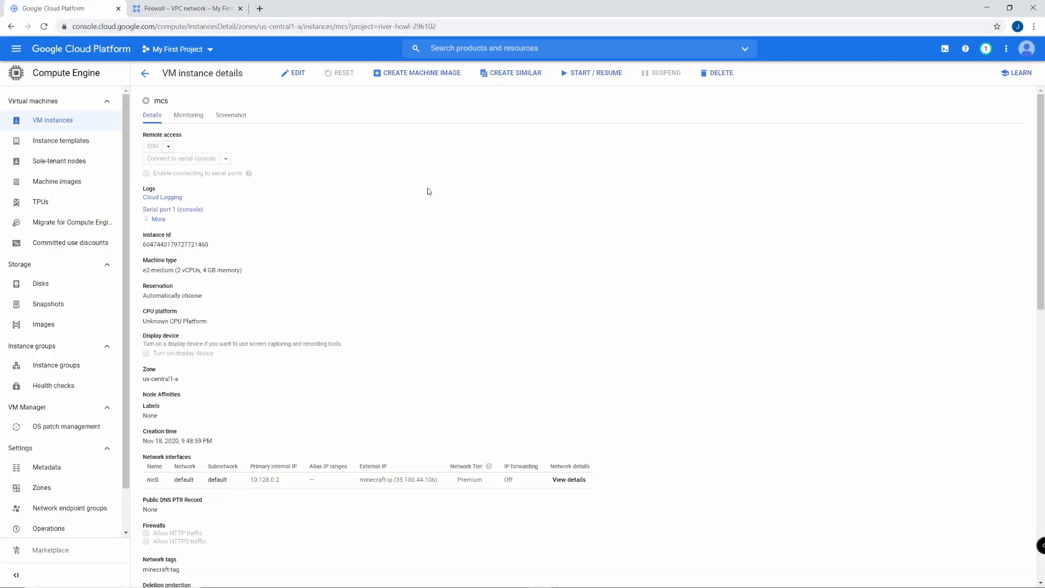
- Start the mcs VM instance and open an SSH session to it in its own browser window
{"action": "left_click", "coordinate": [581, 72]}
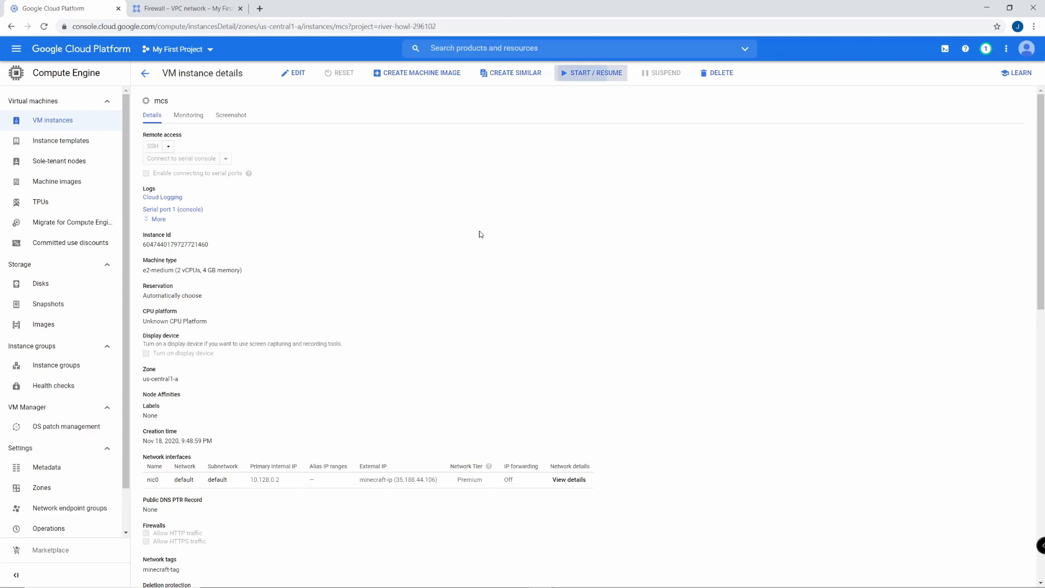
{"action": "left_click", "coordinate": [646, 347]}
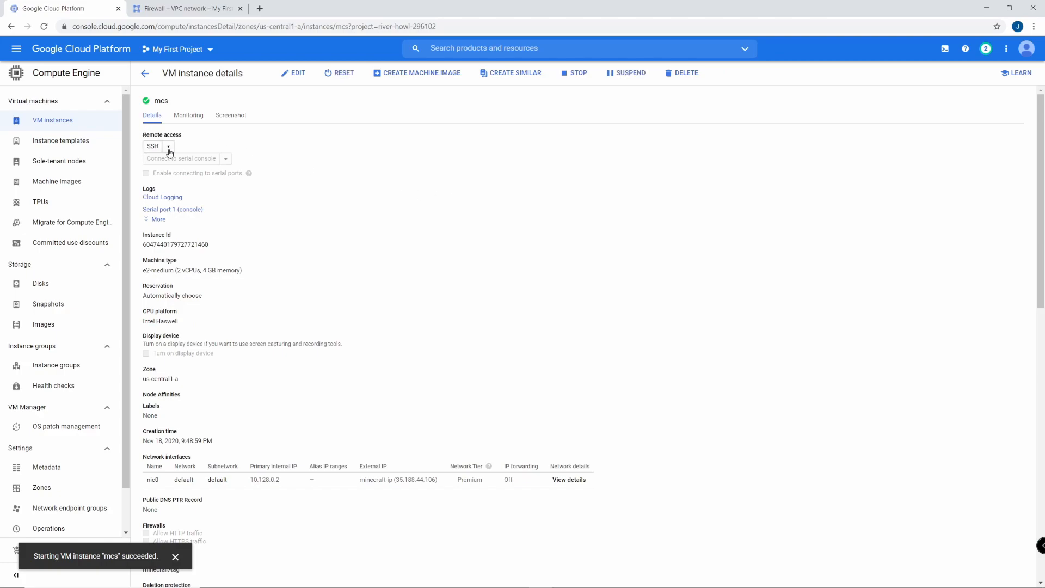
{"action": "left_click", "coordinate": [153, 148]}
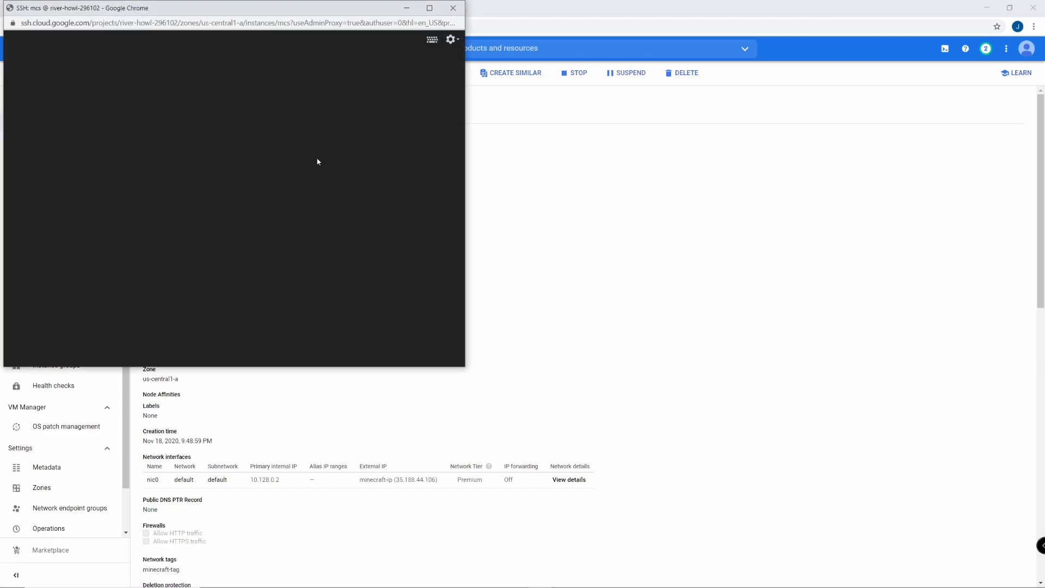
{"action": "left_click_drag", "start_coordinate": [219, 7], "coordinate": [503, 114]}
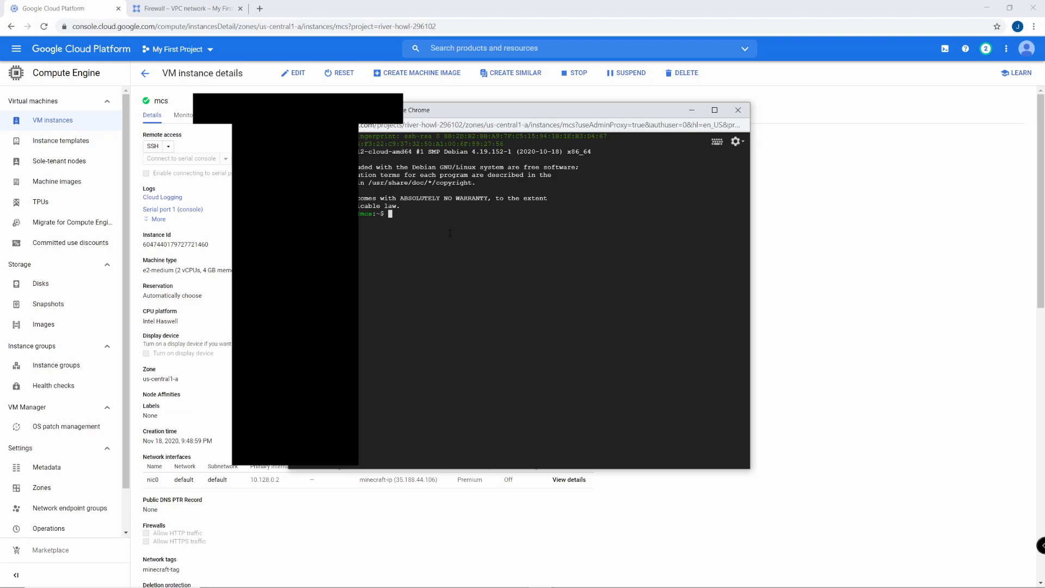
- Switch to the root shell with sudo su and refresh the package lists with sudo apt-get update
{"action": "type", "text": "sudo"}
{"action": "type", "text": "su"}
{"action": "key", "text": "Return"}
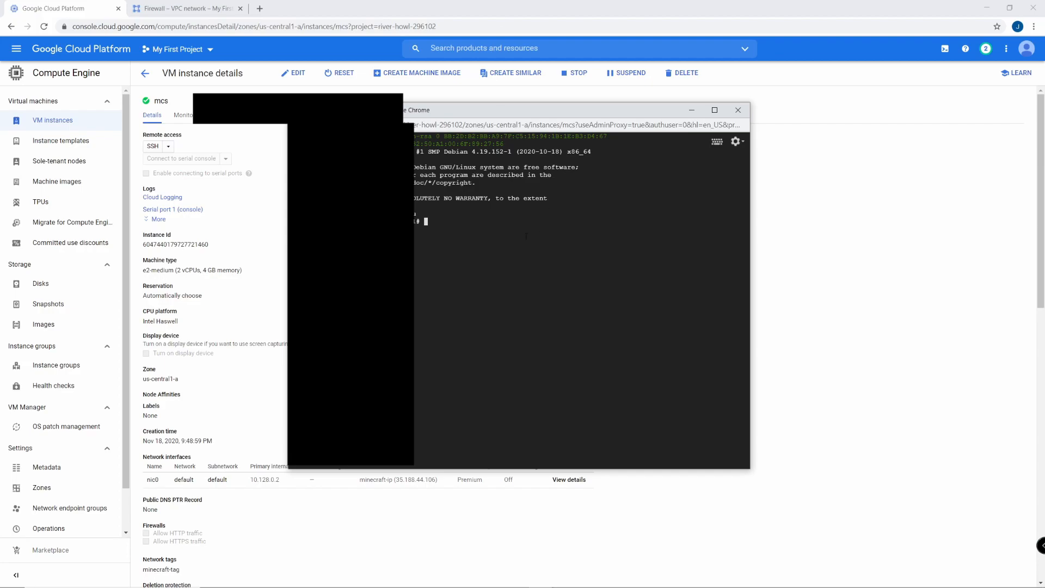
{"action": "type", "text": "sudo apt-get upa"}
{"action": "type", "text": "ate"}
{"action": "key", "text": "Return"}
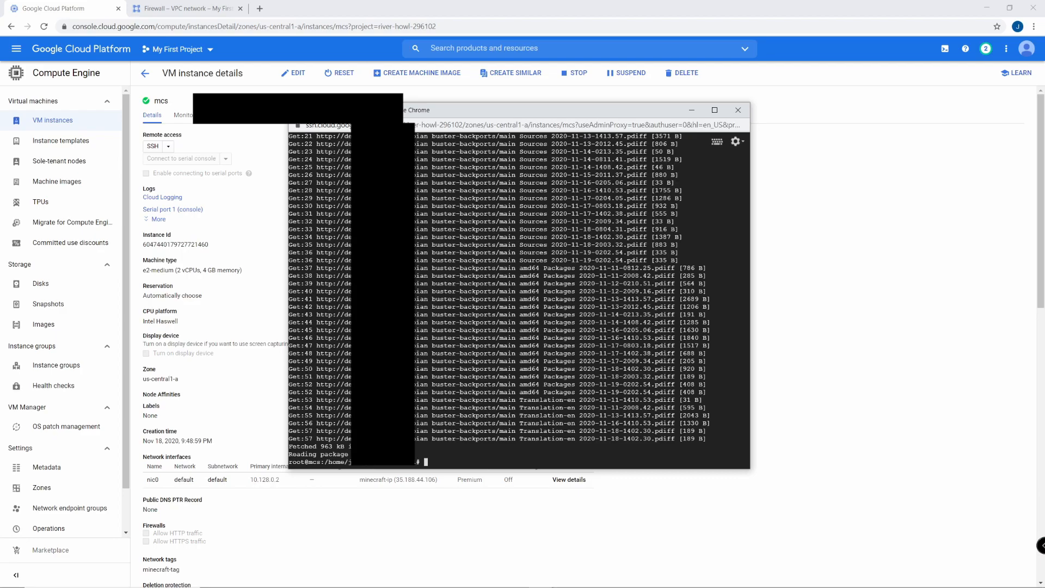
- Install the headless Java runtime with sudo apt-get install -y default-jre-headless
{"action": "type", "text": "sudo aprt"}
{"action": "key", "text": "BackSpace"}
{"action": "key", "text": "BackSpace"}
{"action": "type", "text": "t-get install -y default-jre-headless"}
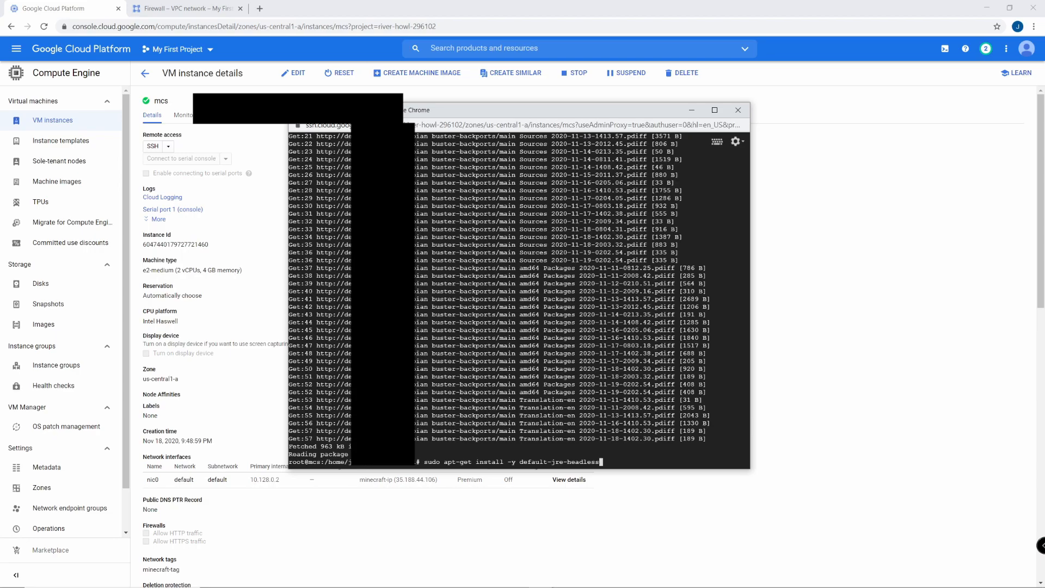
{"action": "key", "text": "Return"}
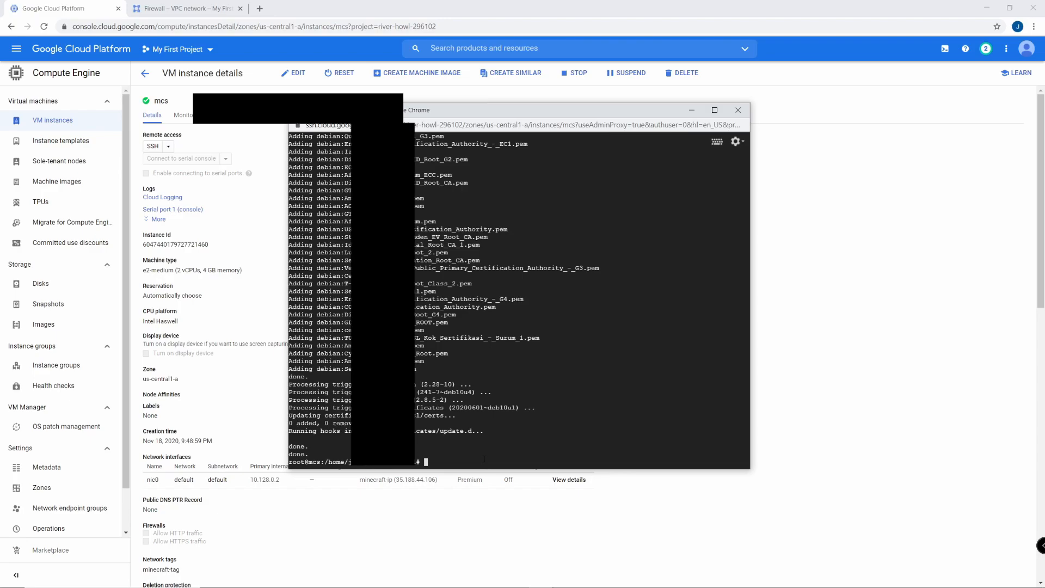
- Move up to /home, create a directory named minecraft there, and list the contents
{"action": "type", "text": "cd .."}
{"action": "key", "text": "Return"}
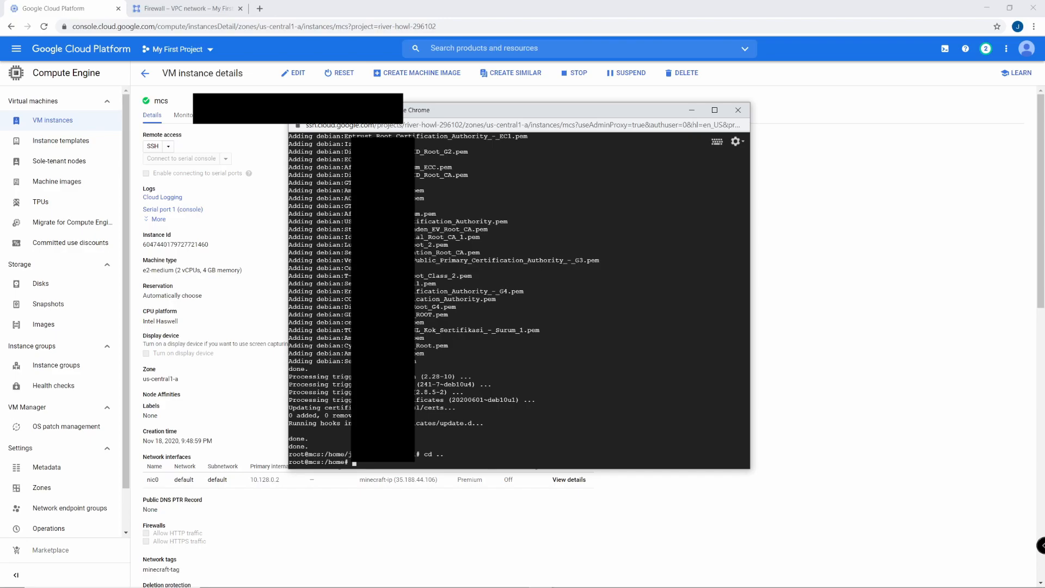
{"action": "type", "text": "mkdir minecraft"}
{"action": "key", "text": "Return"}
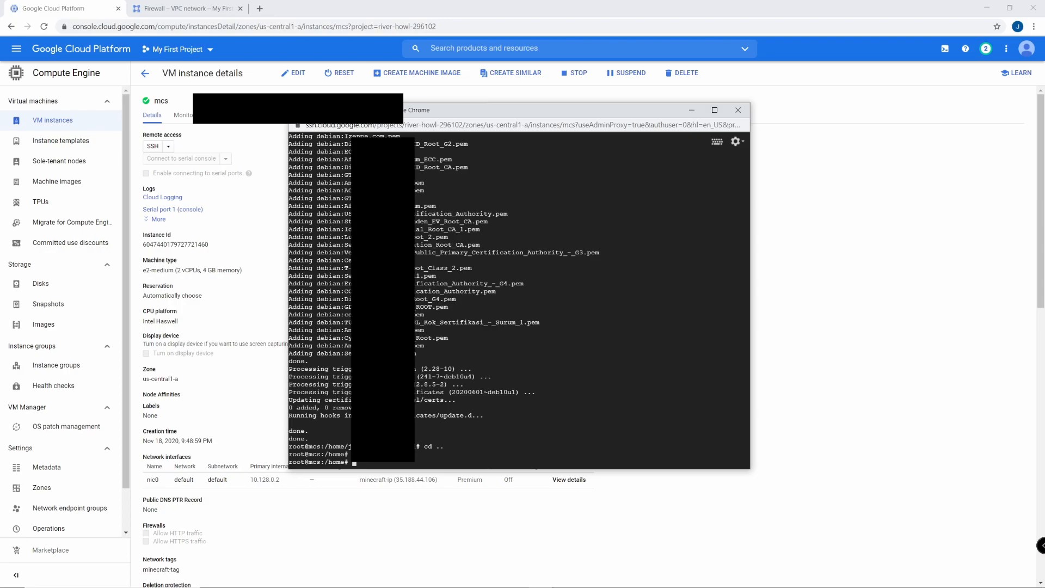
{"action": "type", "text": "ls"}
{"action": "key", "text": "Return"}
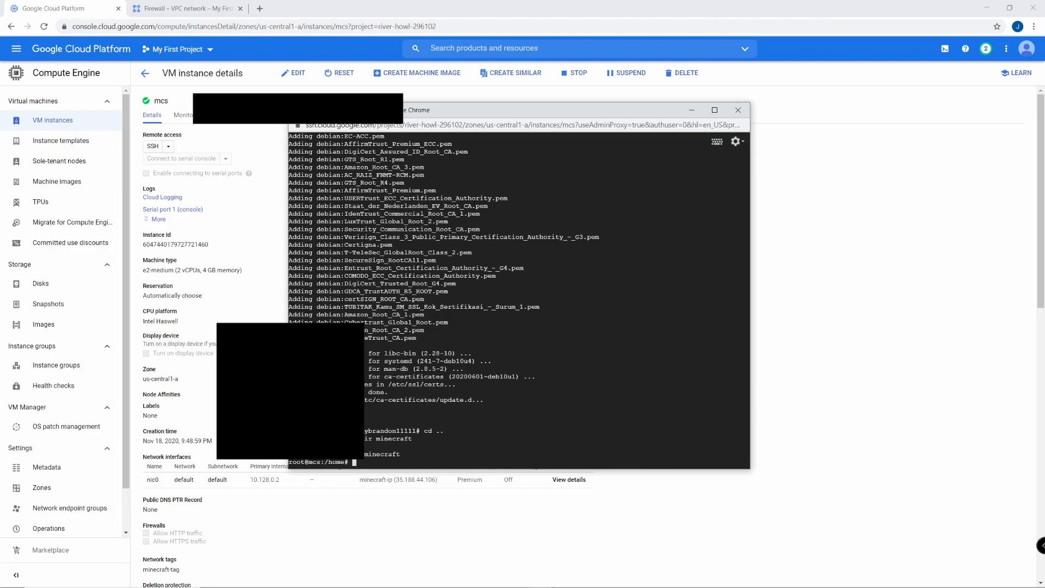
- Change into the minecraft directory, and practise going to the account's home folder and back with cd /home/minecraft
{"action": "type", "text": "cd minecraft"}
{"action": "key", "text": "Return"}
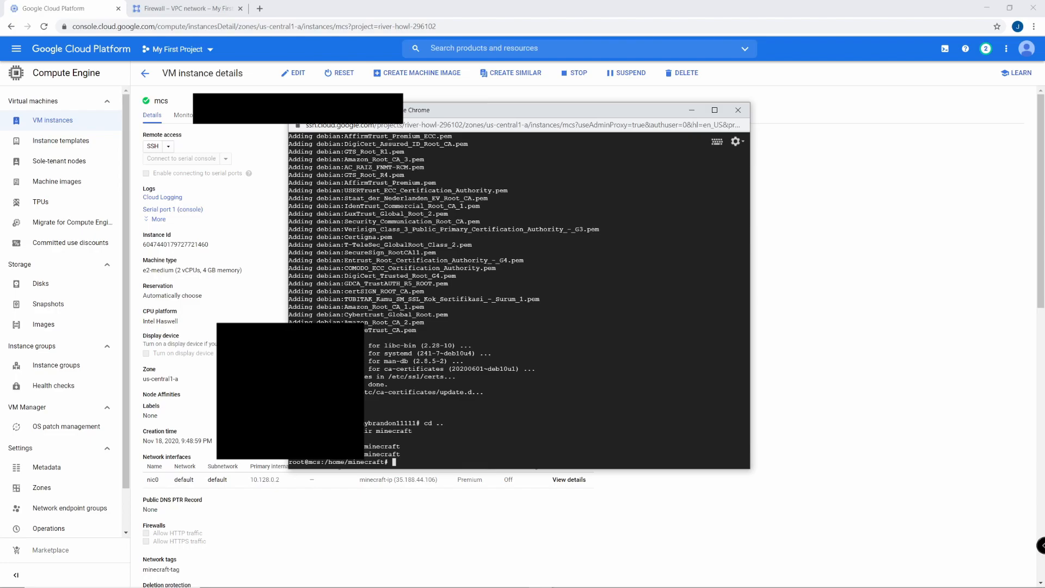
{"action": "type", "text": "cd /home."}
{"action": "key", "text": "BackSpace"}
{"action": "type", "text": "/j"}
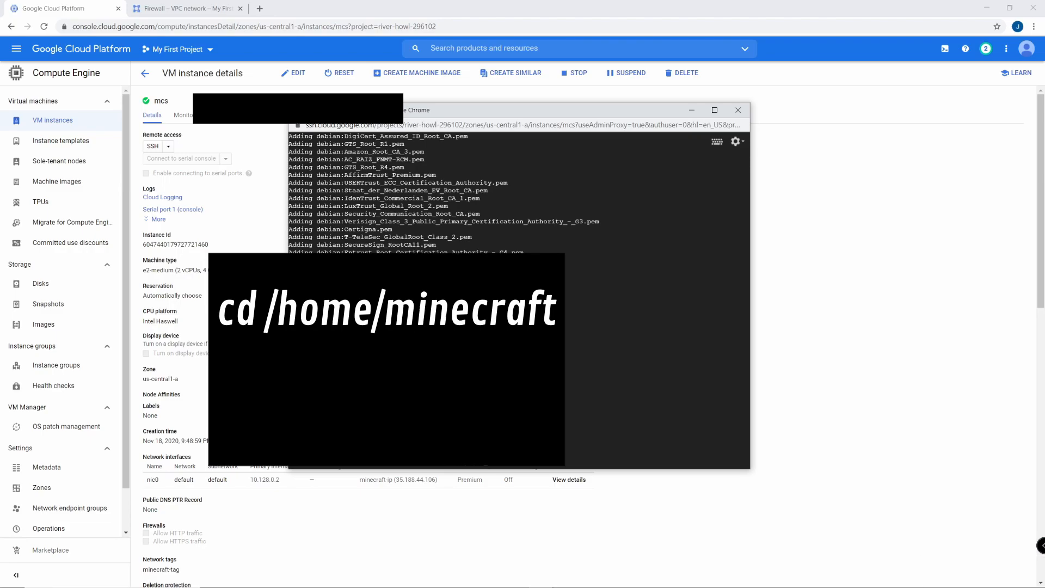
{"action": "key", "text": "Return"}
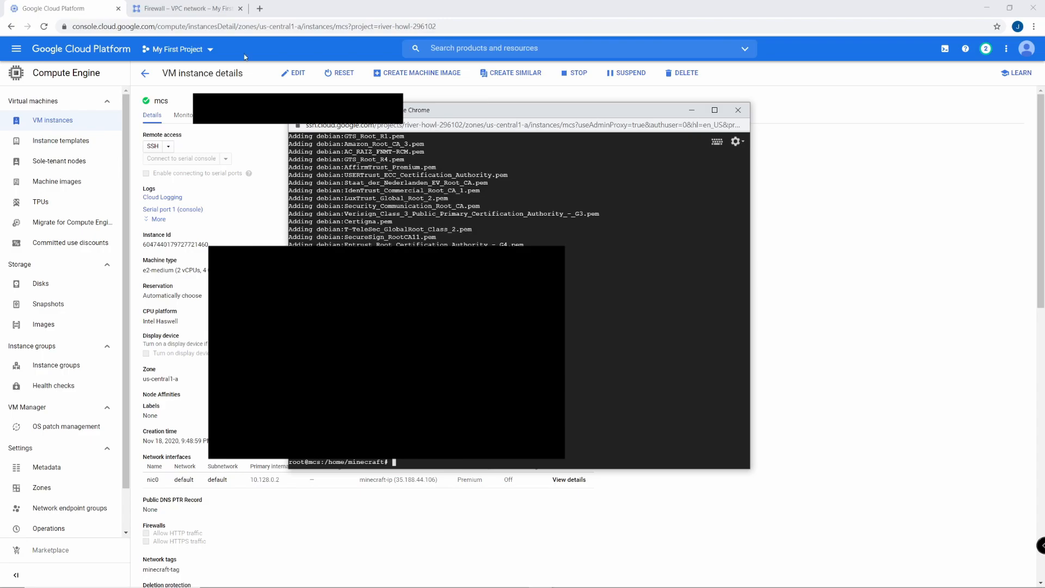
- Search the web for "minecraft server" in a new browser tab and open the official Minecraft: Java Edition server download page
{"action": "left_click", "coordinate": [260, 8]}
{"action": "type", "text": "mne"}
{"action": "key", "text": "BackSpace"}
{"action": "type", "text": "in"}
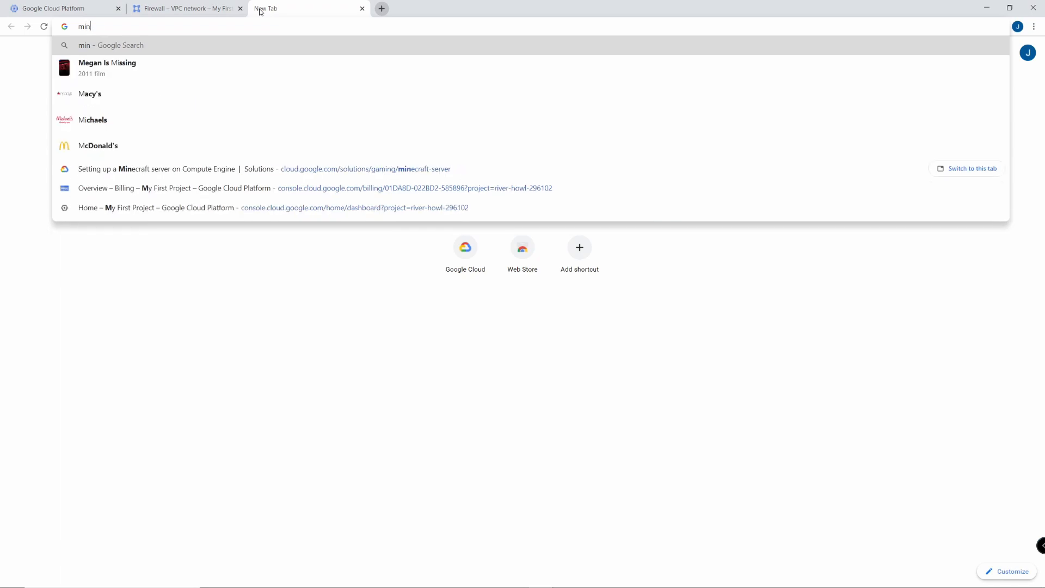
{"action": "type", "text": "ecraft servers"}
{"action": "key", "text": "Return"}
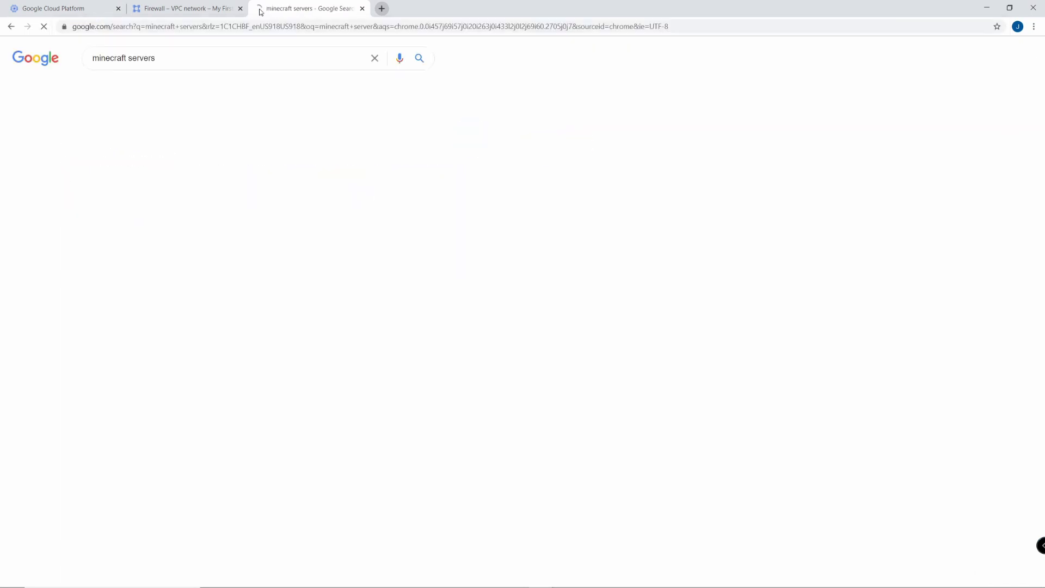
{"action": "left_click", "coordinate": [204, 63]}
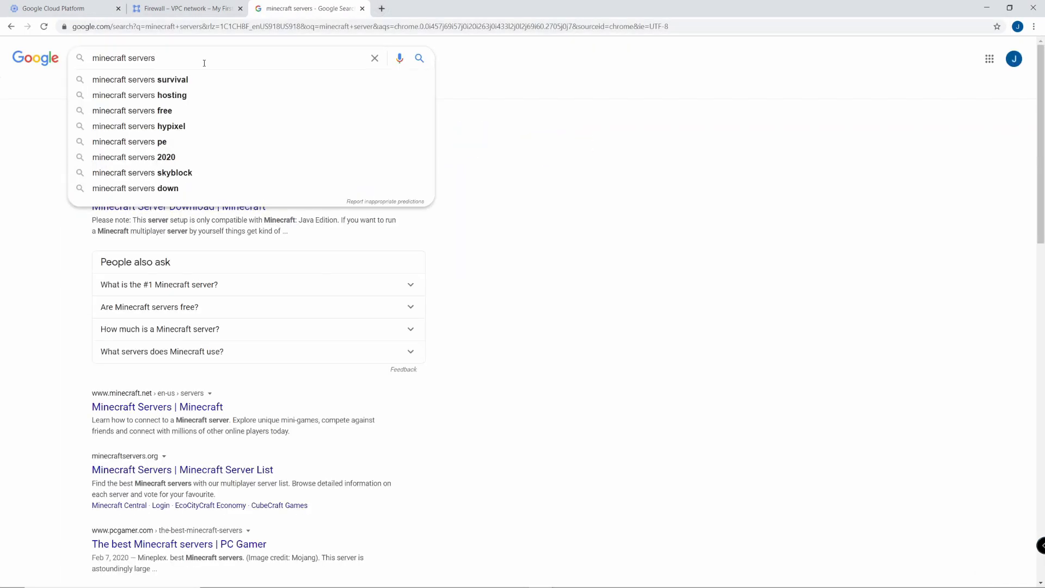
{"action": "key", "text": "BackSpace"}
{"action": "key", "text": "Return"}
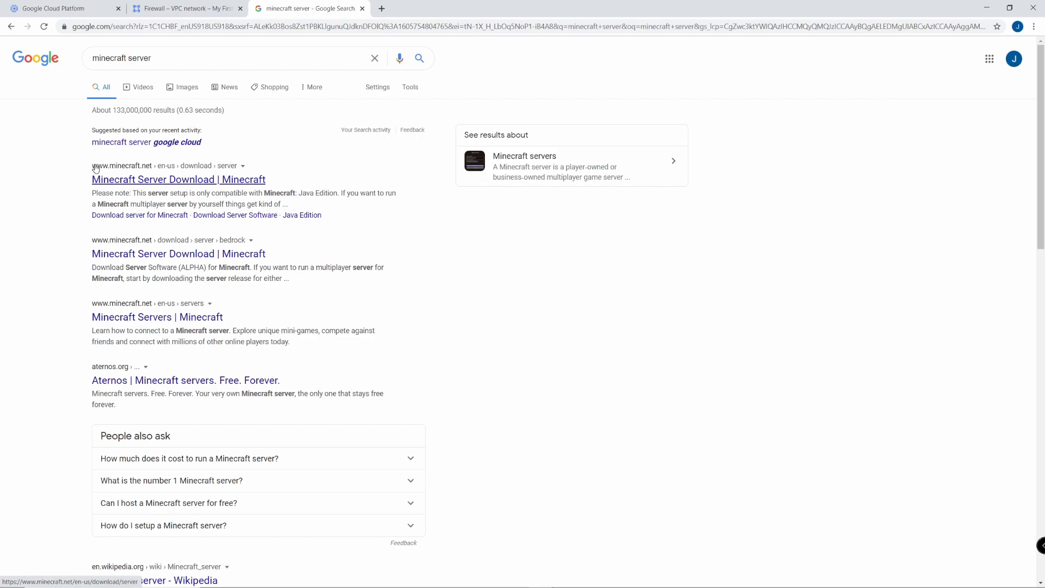
{"action": "left_click", "coordinate": [164, 180]}
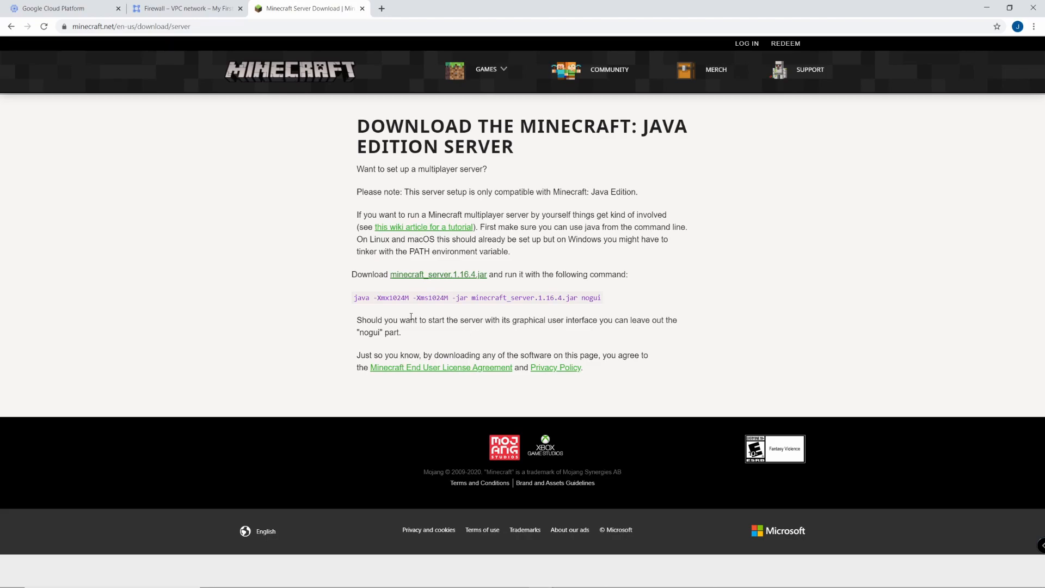
- Copy the link address of minecraft_server.1.16.4.jar from the download page
{"action": "left_click", "coordinate": [356, 301]}
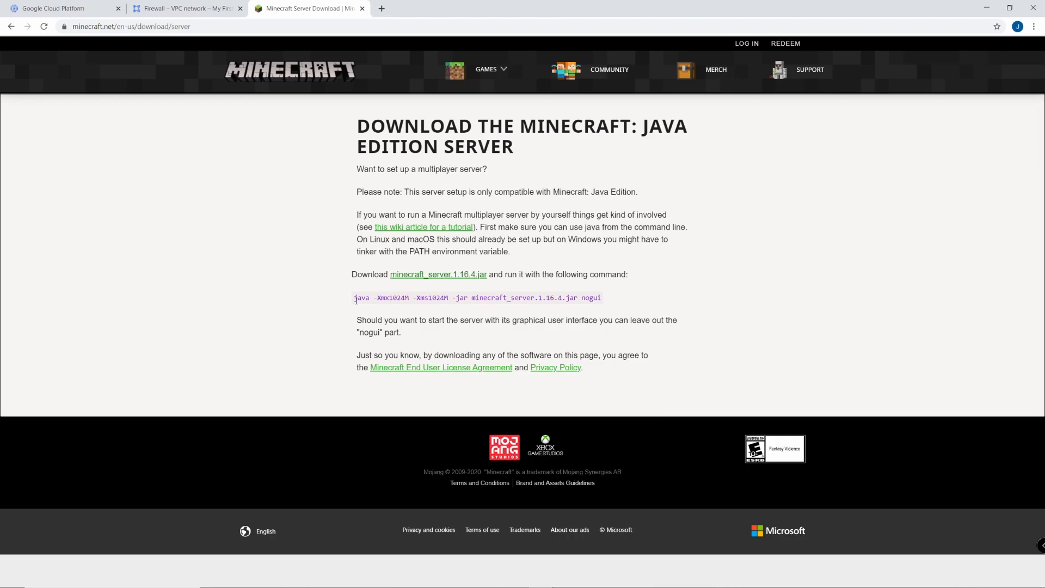
{"action": "left_click_drag", "start_coordinate": [356, 300], "coordinate": [627, 306]}
{"action": "left_click", "coordinate": [472, 285]}
{"action": "right_click", "coordinate": [436, 279]}
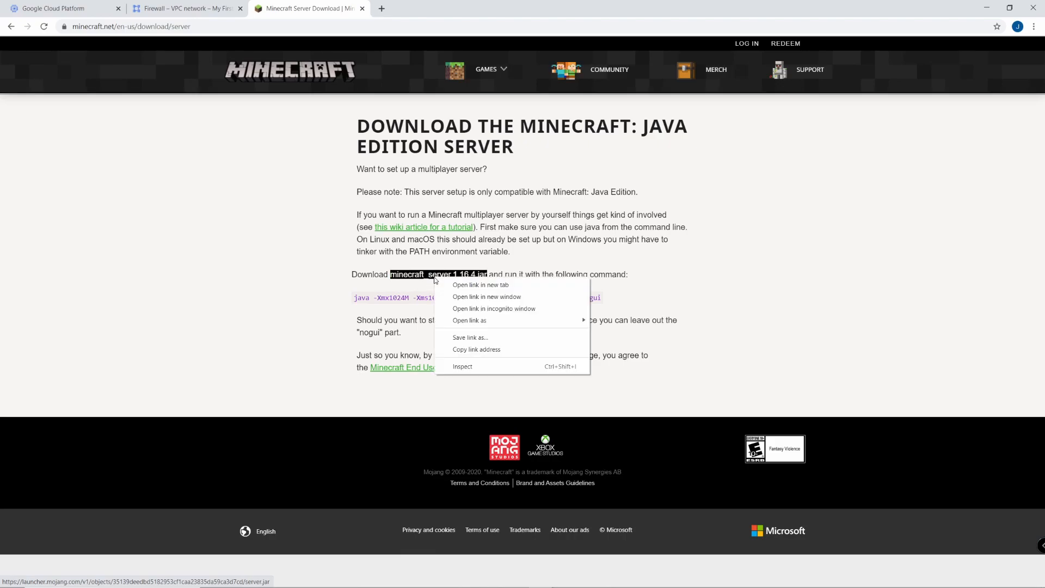
{"action": "left_click", "coordinate": [475, 349]}
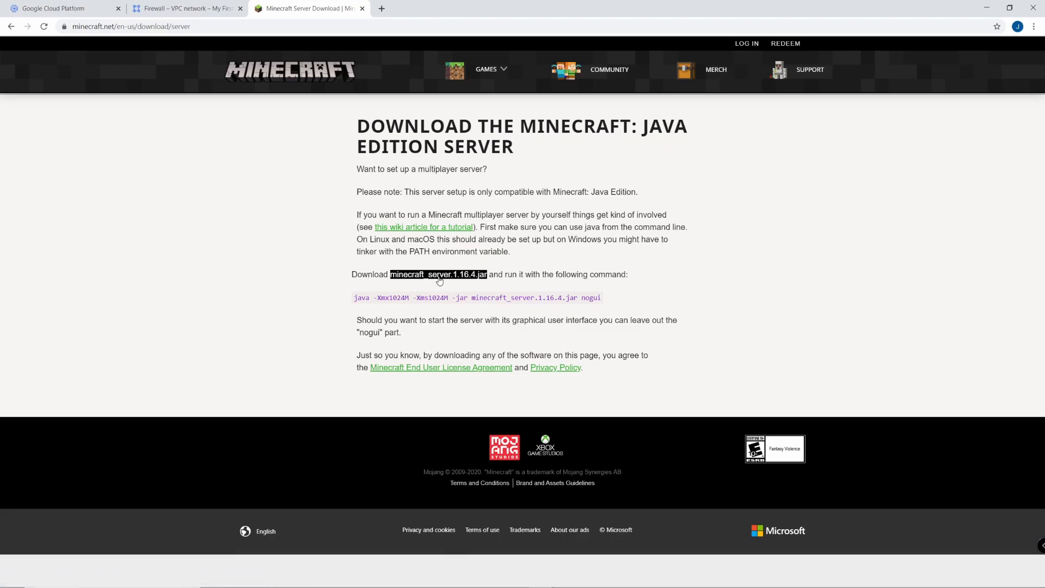
- Paste the copied server.jar link into a new tab's address bar to inspect its ending, and close that tab
{"action": "left_click", "coordinate": [381, 8]}
{"action": "type", "text": "https://launcher.mojang.com/v1/objects/35139deedbd5182953cf1caa23835da59ca3d7cd/server.jar"}
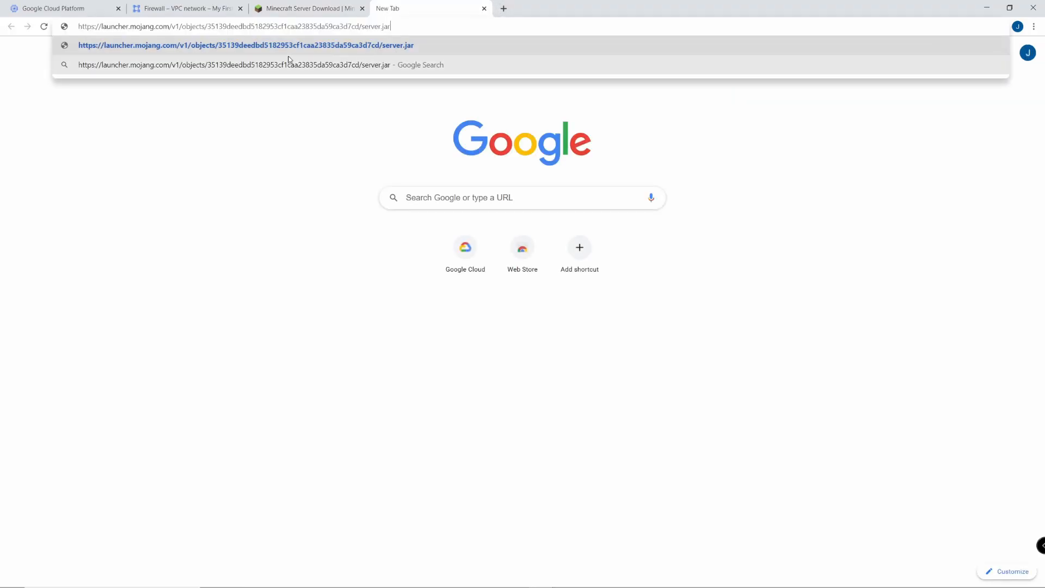
{"action": "left_click_drag", "start_coordinate": [398, 26], "coordinate": [362, 26]}
{"action": "left_click", "coordinate": [403, 29]}
{"action": "middle_click", "coordinate": [419, 12]}
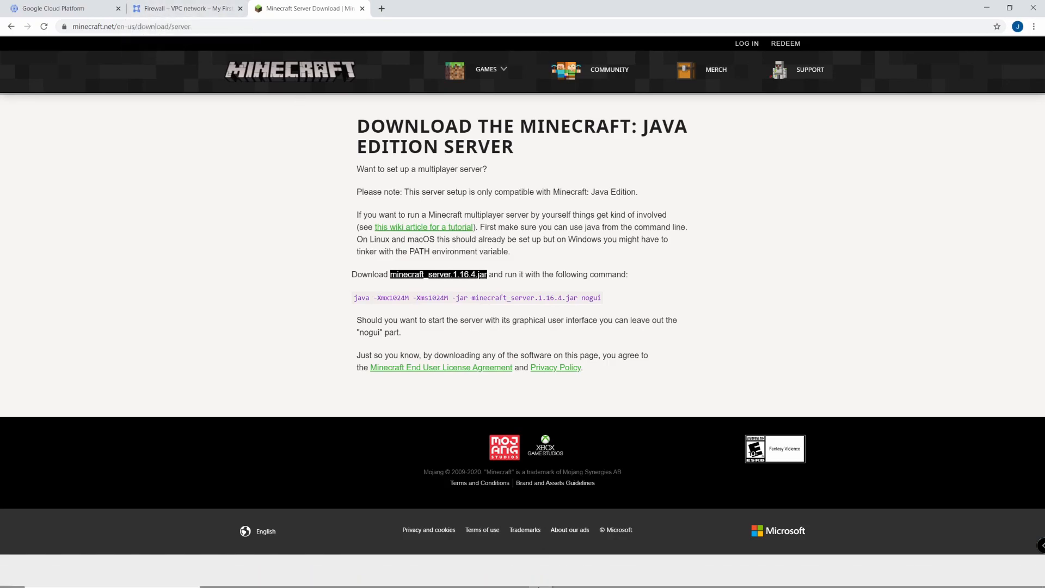
- Return to the SSH window and run wget without a URL to check whether it is installed
{"action": "mouse_move", "coordinate": [542, 578]}
{"action": "left_click", "coordinate": [650, 519]}
{"action": "left_click_drag", "start_coordinate": [474, 111], "coordinate": [607, 97]}
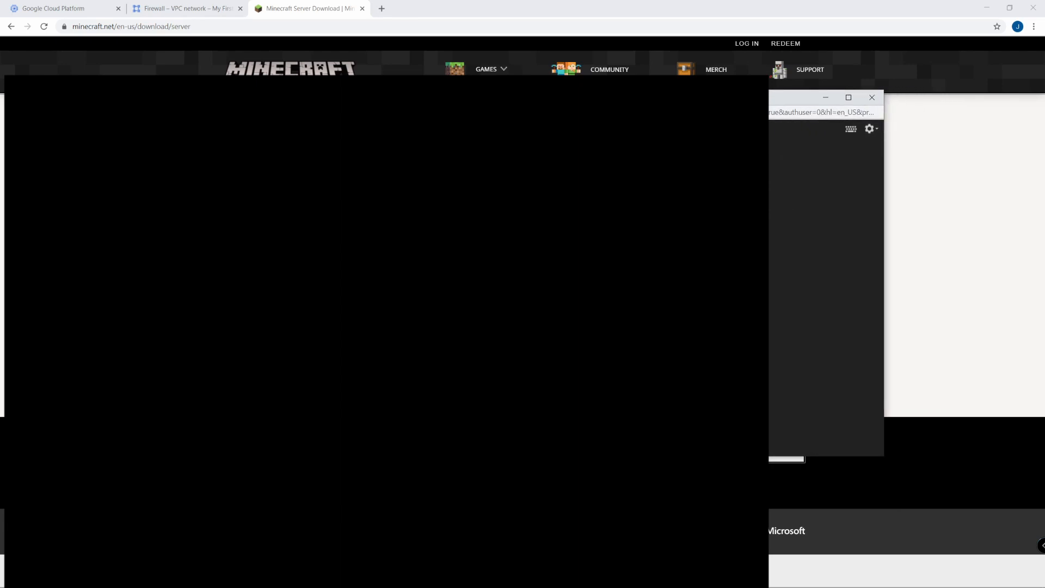
{"action": "type", "text": "wget"}
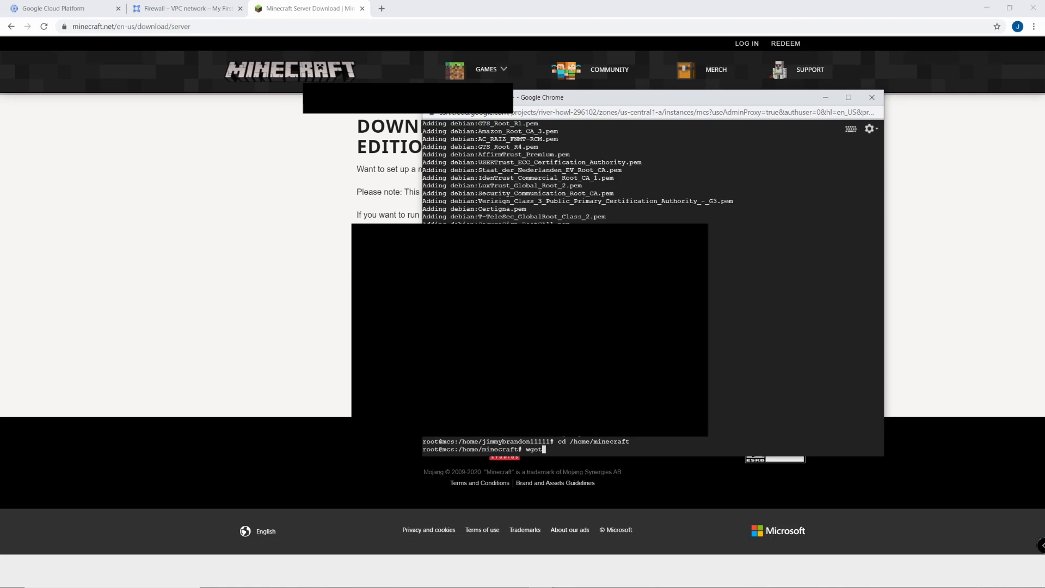
{"action": "key", "text": "Return"}
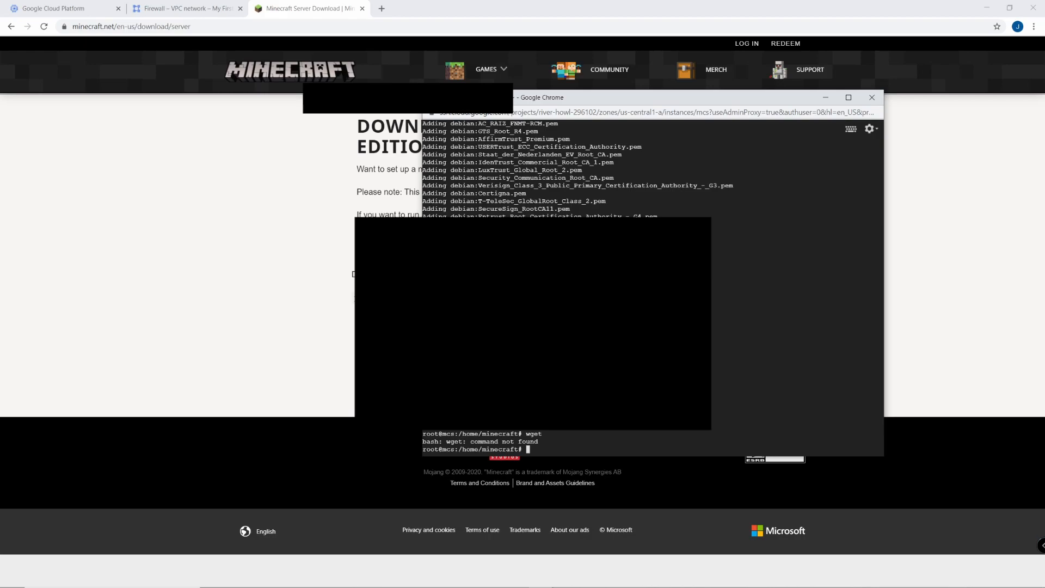
- Install wget with apt install wget, accept the installation, and run wget alone to check it
{"action": "type", "text": "apt install wget"}
{"action": "key", "text": "Return"}
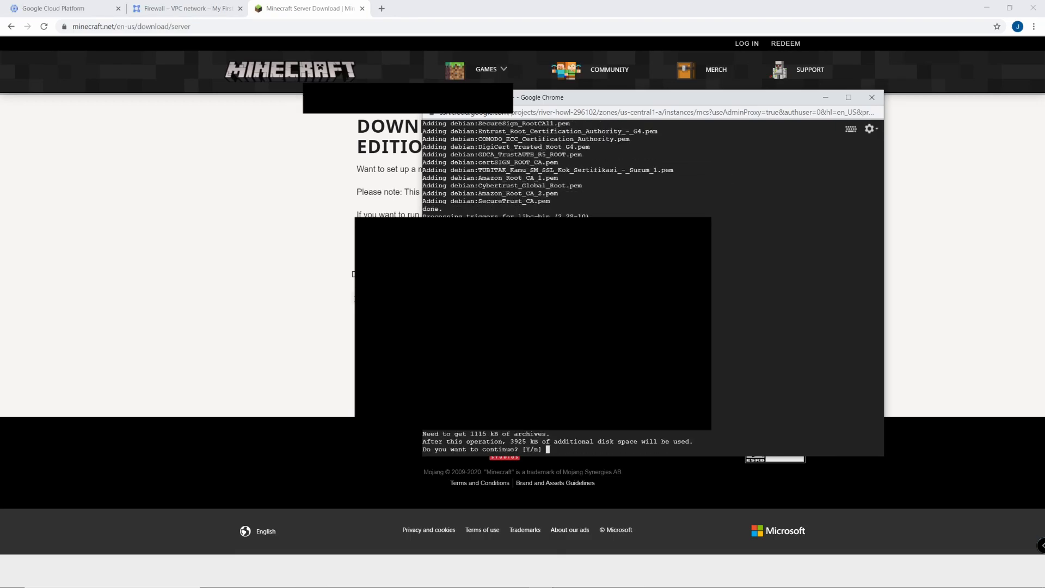
{"action": "type", "text": "y"}
{"action": "key", "text": "Return"}
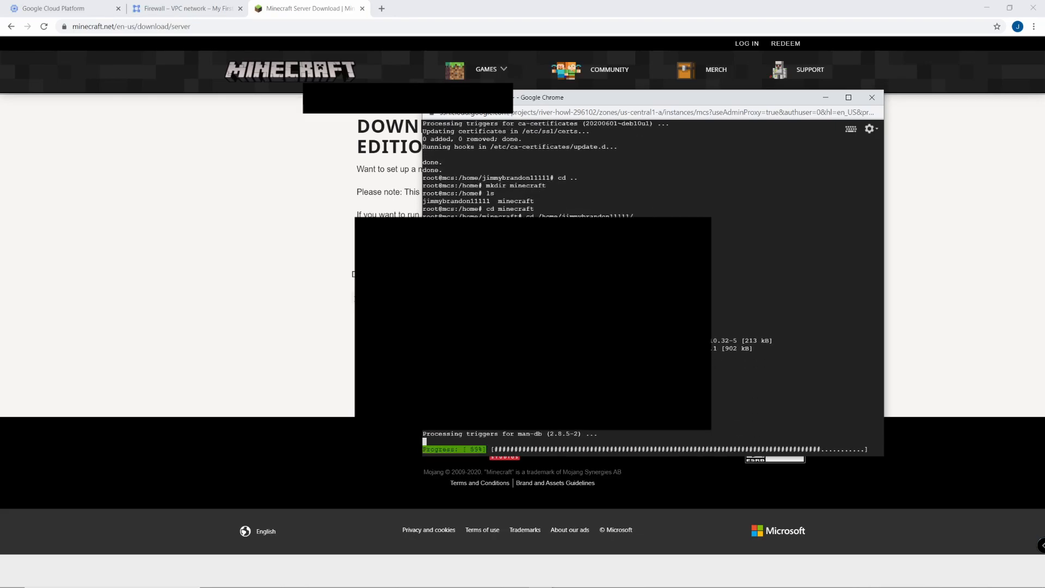
{"action": "type", "text": "wget"}
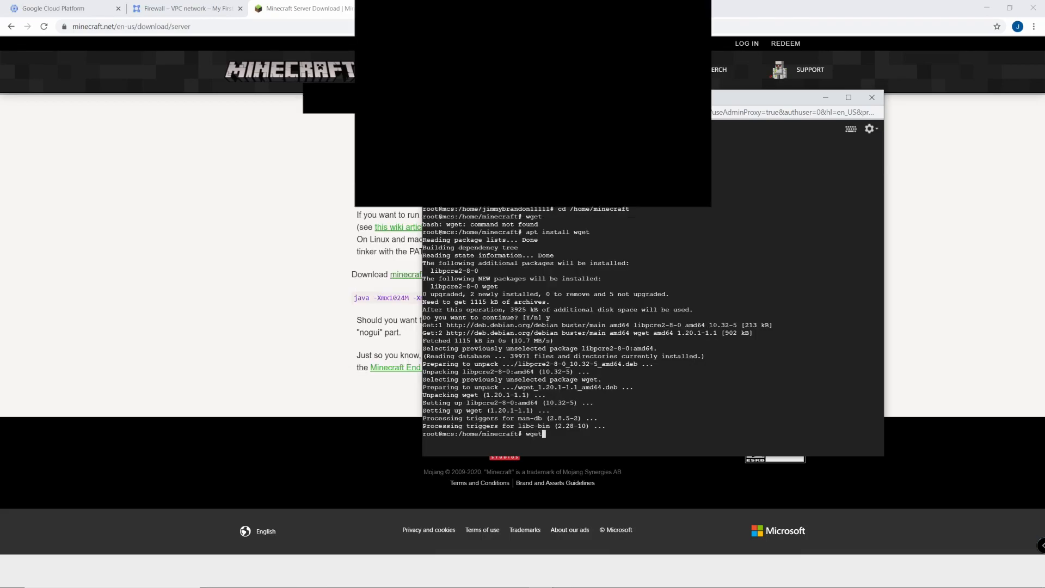
{"action": "key", "text": "Return"}
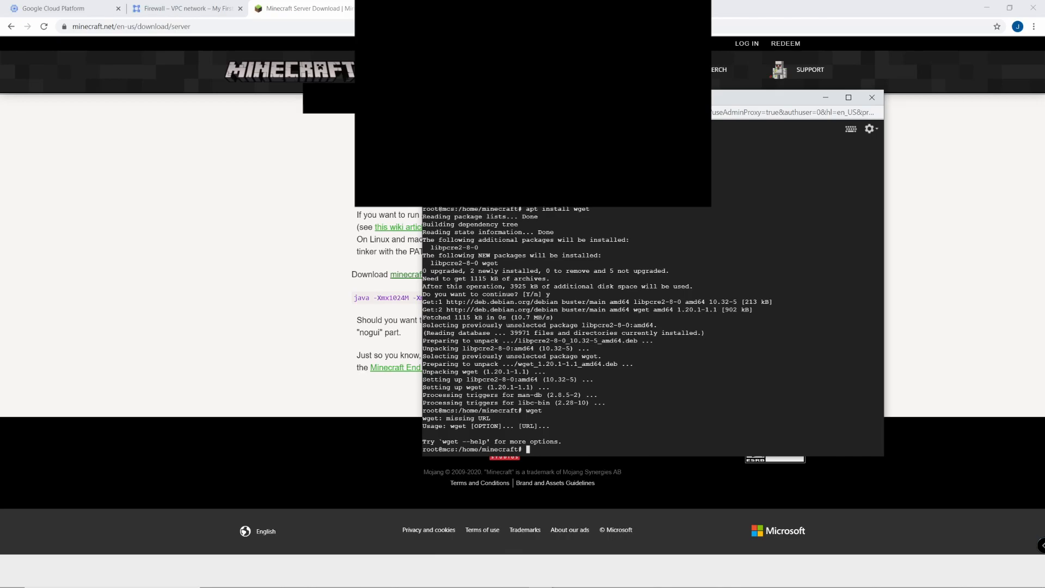
- Download server.jar into /home/minecraft with wget and the copied Mojang launcher link, and list the directory's files
{"action": "type", "text": "wget"}
{"action": "type", "text": "https://launcher.mojang.com/v1/objects/35139deedbd5182953cf1caa23835da59ca3d7cd/server.jar"}
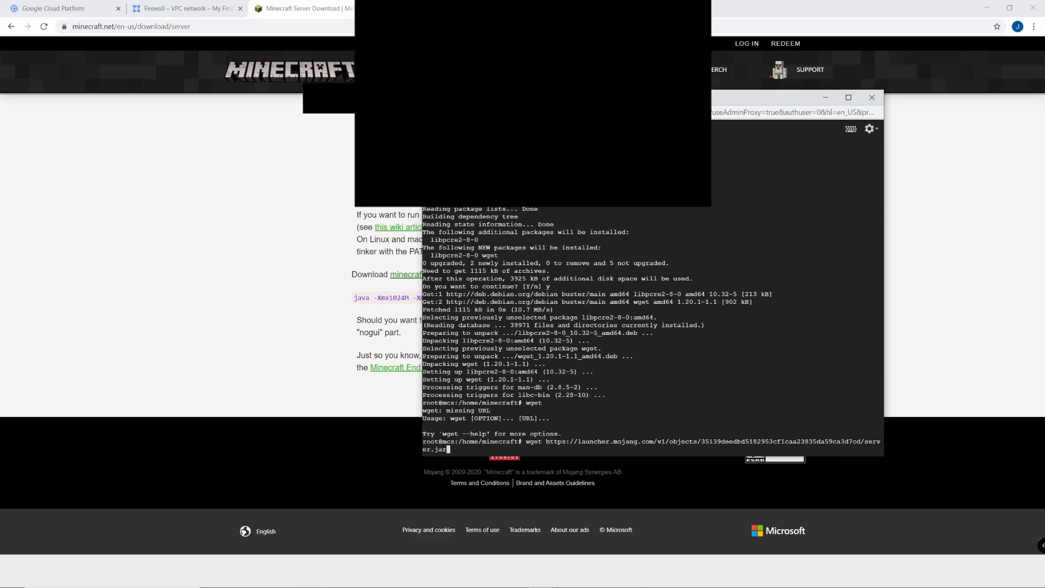
{"action": "mouse_move", "coordinate": [511, 97]}
{"action": "left_mouse_down"}
{"action": "mouse_move", "coordinate": [651, 91]}
{"action": "mouse_move", "coordinate": [528, 92]}
{"action": "left_mouse_up"}
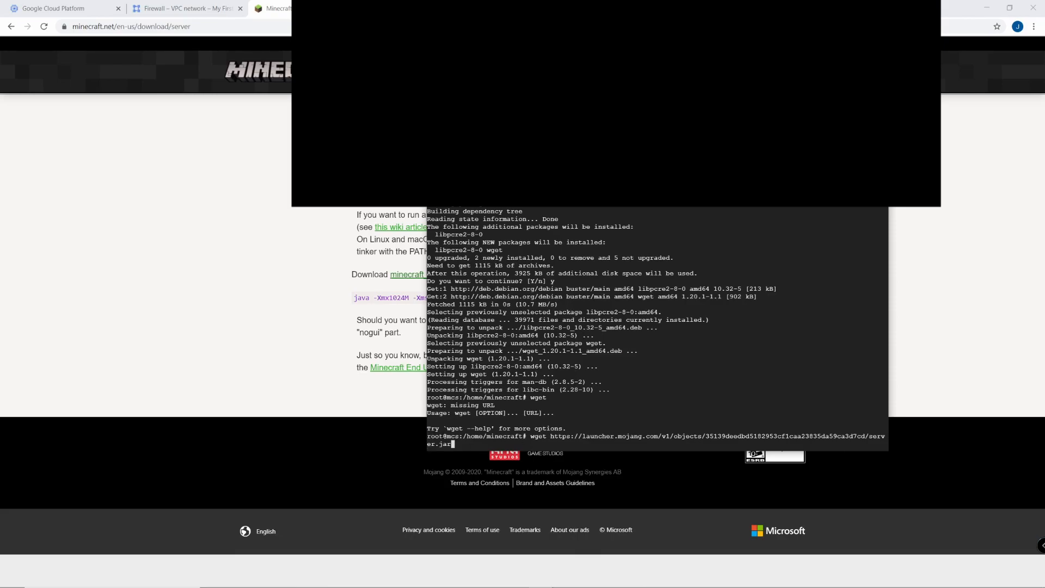
{"action": "key", "text": "Return"}
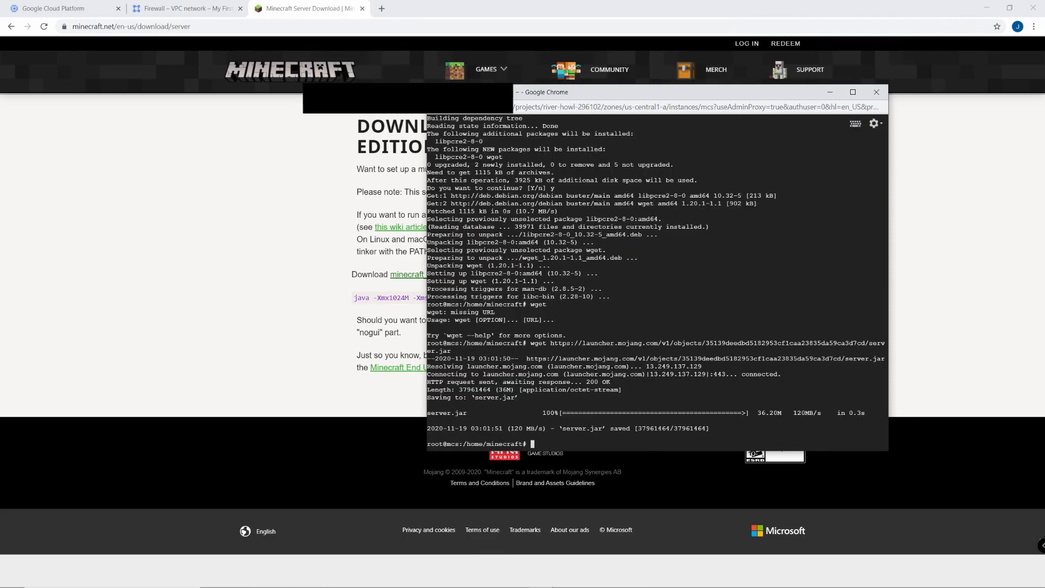
{"action": "type", "text": "ls"}
{"action": "key", "text": "Return"}
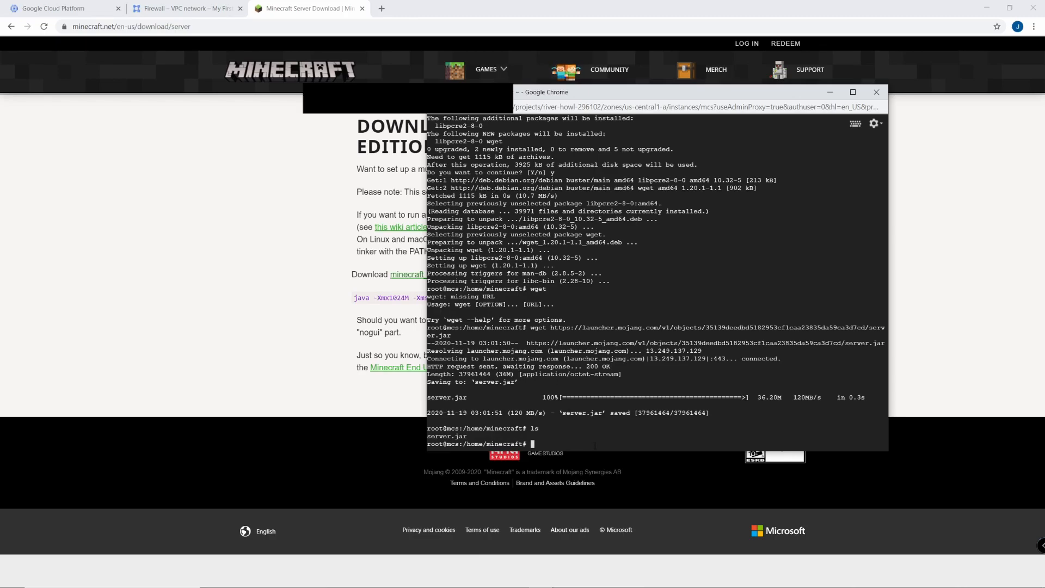
- Begin a java launch command with an -Xms1 option, and check the memory of the mcs VM's machine type in its instance details
{"action": "type", "text": "java -Xms"}
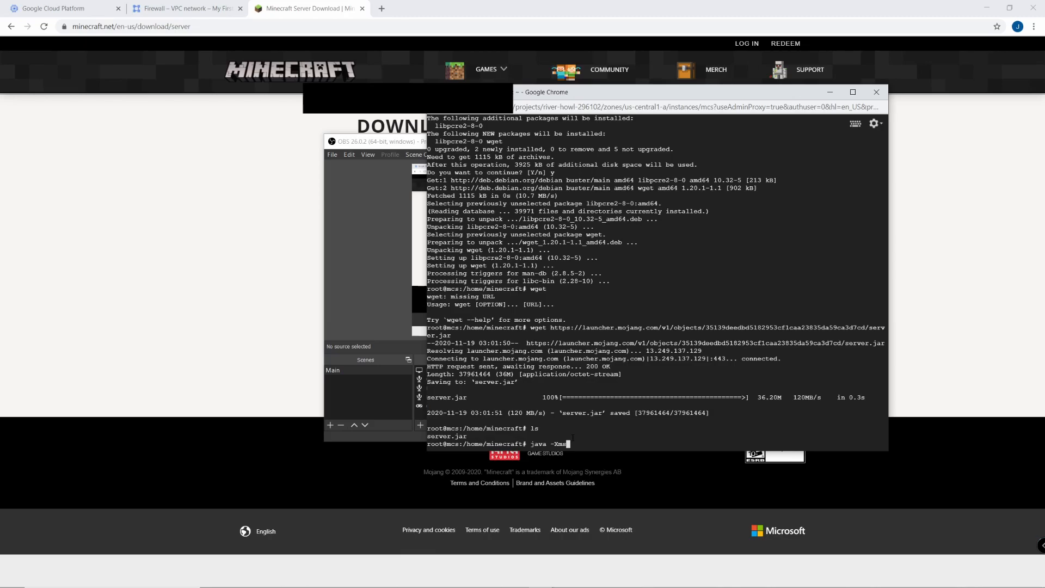
{"action": "type", "text": "1"}
{"action": "left_click", "coordinate": [80, 10]}
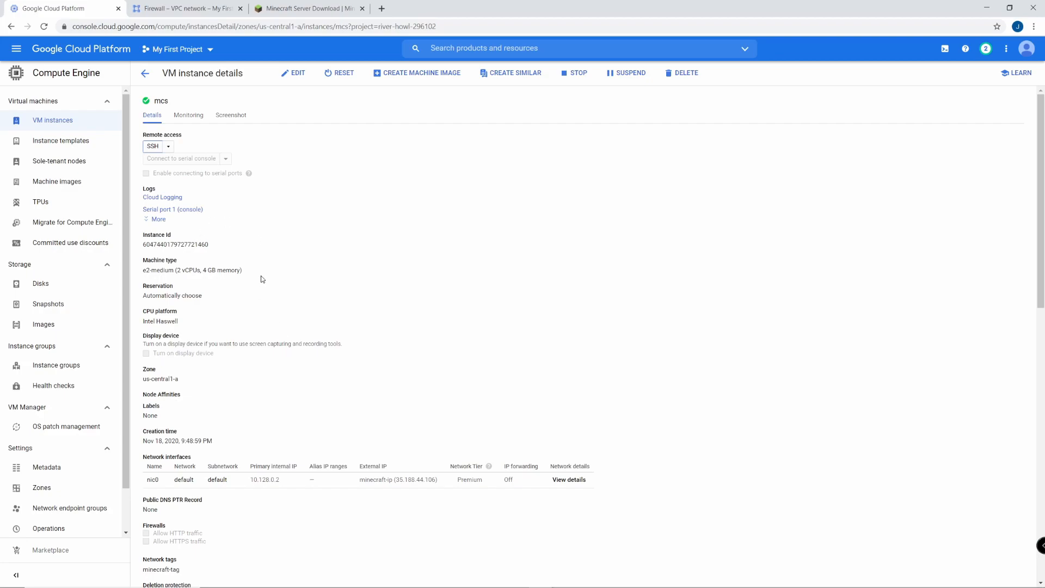
{"action": "left_click_drag", "start_coordinate": [203, 269], "coordinate": [239, 270]}
{"action": "left_click", "coordinate": [232, 268]}
{"action": "mouse_move", "coordinate": [453, 587]}
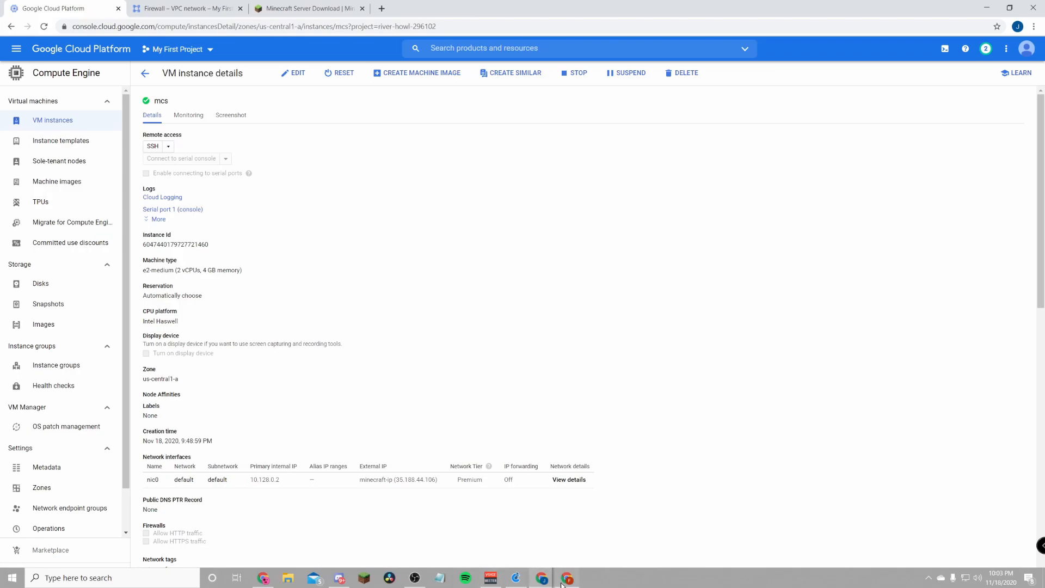
- In the SSH window, complete and run java -Xms1G -Xmx2G -jar server.jar nogui, and list the files in the directory
{"action": "mouse_move", "coordinate": [542, 578]}
{"action": "mouse_move", "coordinate": [642, 551]}
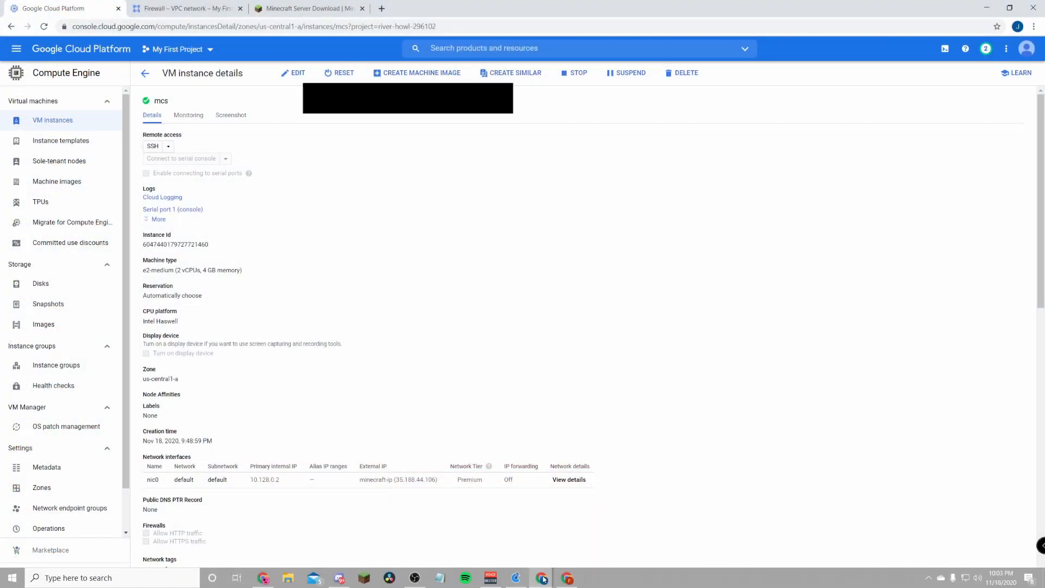
{"action": "left_click", "coordinate": [638, 522]}
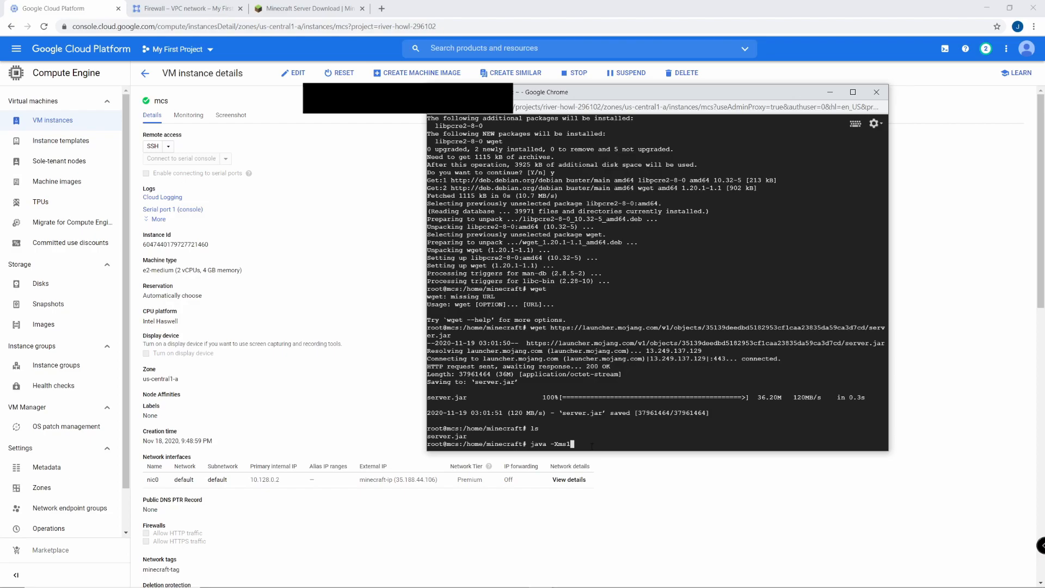
{"action": "key", "text": "BackSpace"}
{"action": "type", "text": "1G -Xmx"}
{"action": "type", "text": "2G -jar"}
{"action": "type", "text": "server.jar nogui"}
{"action": "key", "text": "Return"}
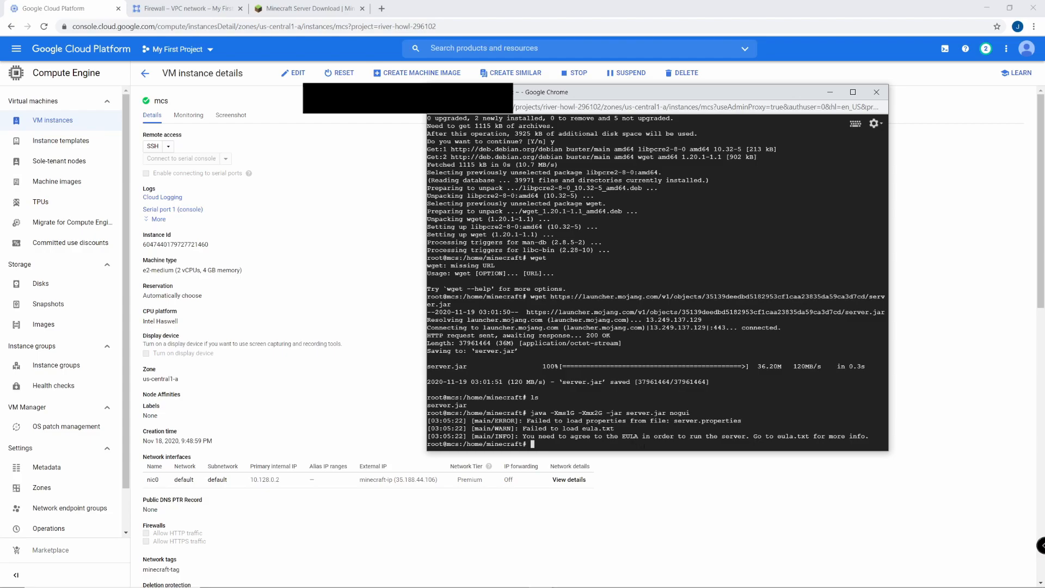
{"action": "type", "text": "ls"}
{"action": "key", "text": "Return"}
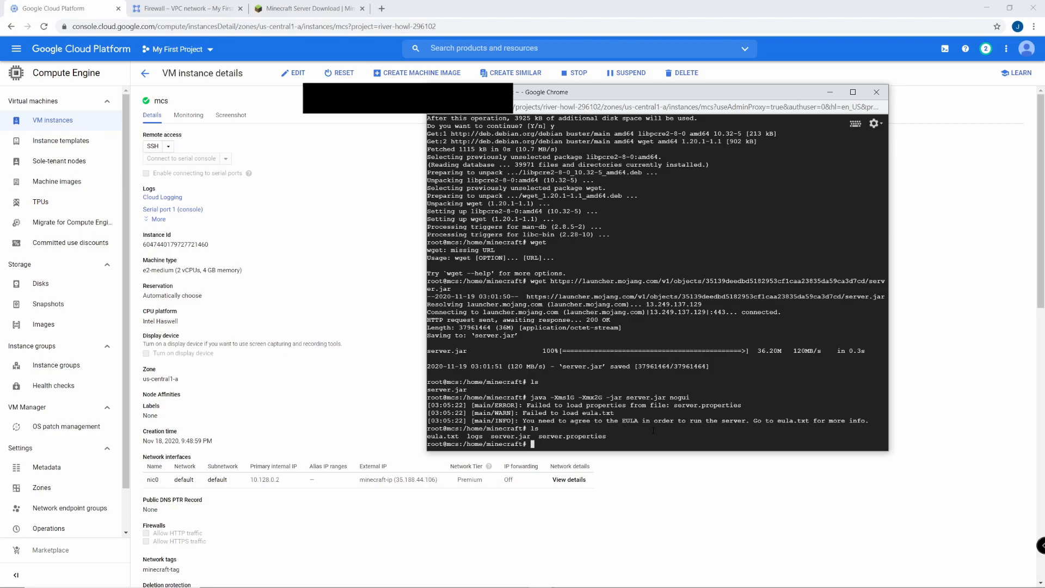
- Edit eula.txt with nano to set eula=true, save it under the same name, and list the directory's files
{"action": "type", "text": "nano eula.txt"}
{"action": "key", "text": "Return"}
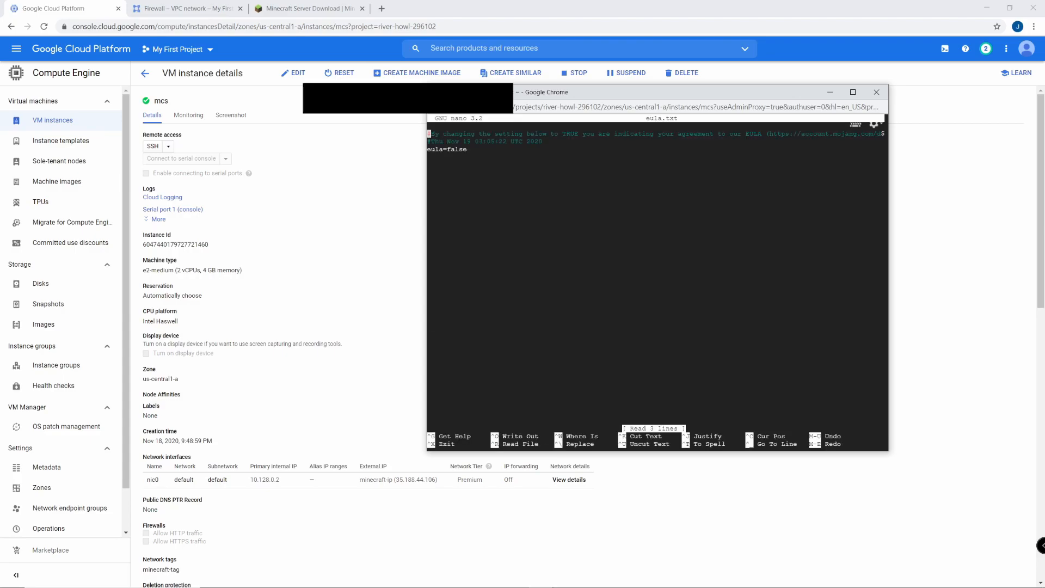
{"action": "key", "text": "Down"}
{"action": "key", "text": "Down"}
{"action": "key", "text": "Right"}
{"action": "key", "text": "Right"}
{"action": "key", "text": "Right"}
{"action": "key", "text": "Right"}
{"action": "key", "text": "Right"}
{"action": "key", "text": "Right"}
{"action": "key", "text": "Right"}
{"action": "key", "text": "Right"}
{"action": "key", "text": "Right"}
{"action": "key", "text": "Right"}
{"action": "key", "text": "BackSpace"}
{"action": "key", "text": "BackSpace"}
{"action": "key", "text": "BackSpace"}
{"action": "key", "text": "BackSpace"}
{"action": "key", "text": "BackSpace"}
{"action": "type", "text": "true"}
{"action": "key", "text": "ctrl+x"}
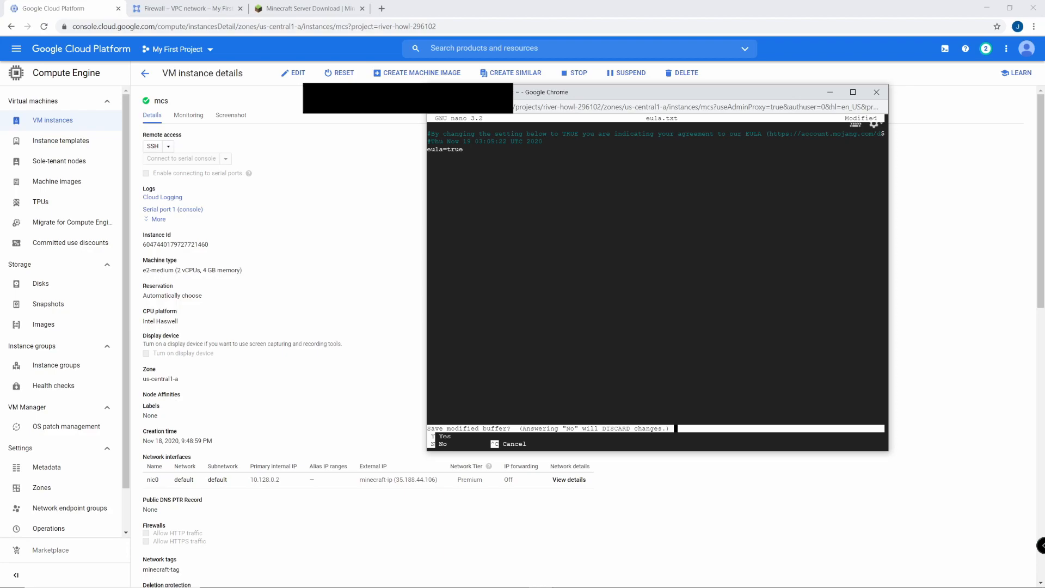
{"action": "key", "text": "y"}
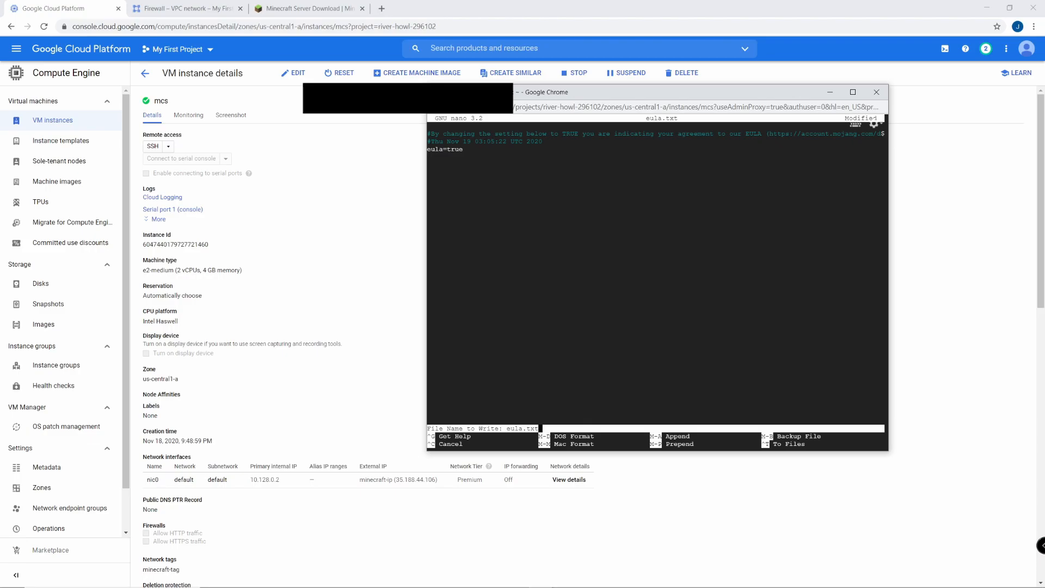
{"action": "key", "text": "Return"}
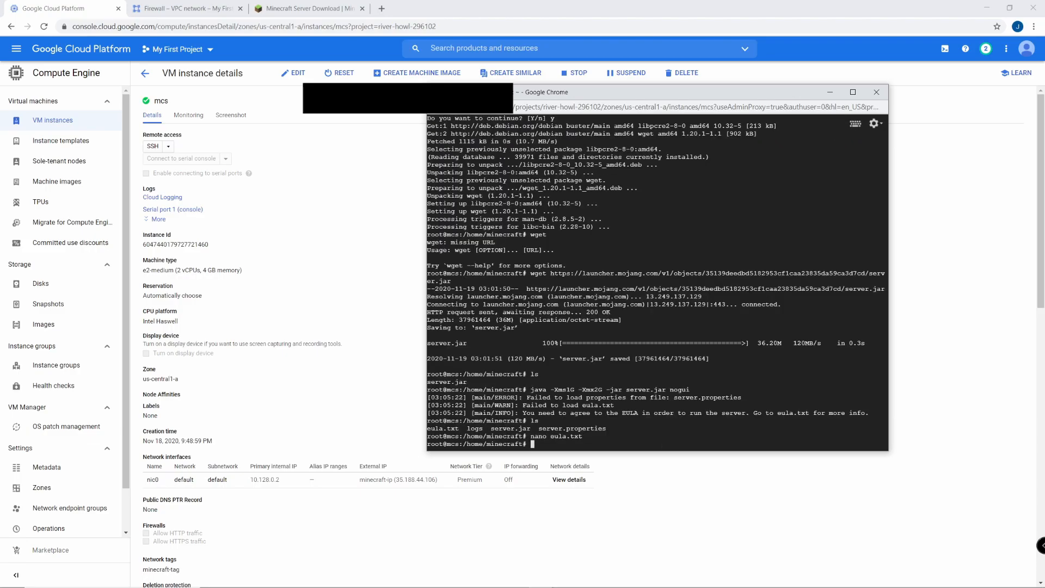
{"action": "type", "text": "ls"}
{"action": "key", "text": "Return"}
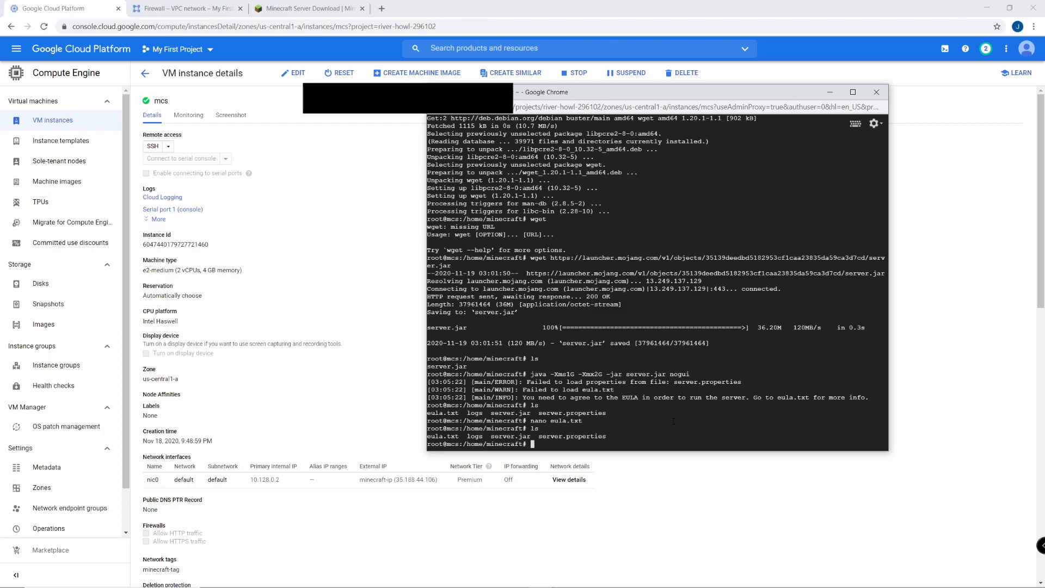
{"action": "key", "text": "Up"}
{"action": "key", "text": "Up"}
{"action": "key", "text": "Up"}
{"action": "key", "text": "Up"}
{"action": "key", "text": "Up"}
{"action": "key", "text": "Down"}
{"action": "key", "text": "Down"}
{"action": "key", "text": "Down"}
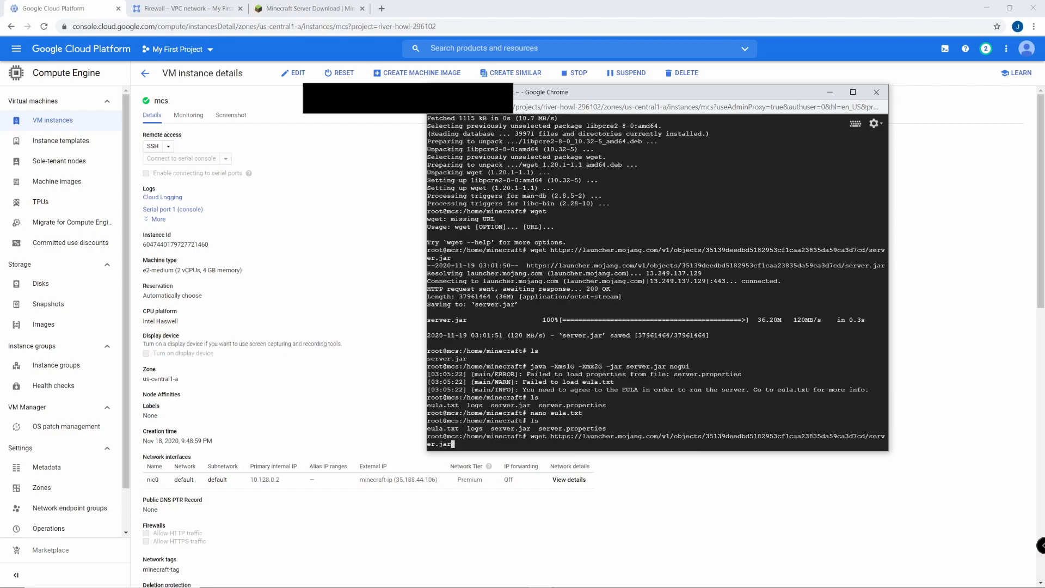
{"action": "key", "text": "BackSpace"}
{"action": "key", "text": "BackSpace"}
{"action": "key", "text": "BackSpace"}
{"action": "key", "text": "BackSpace"}
{"action": "key", "text": "BackSpace"}
{"action": "key", "text": "BackSpace"}
{"action": "key", "text": "BackSpace"}
{"action": "key", "text": "BackSpace"}
{"action": "key", "text": "BackSpace"}
{"action": "key", "text": "BackSpace"}
{"action": "key", "text": "BackSpace"}
{"action": "key", "text": "BackSpace"}
{"action": "key", "text": "BackSpace"}
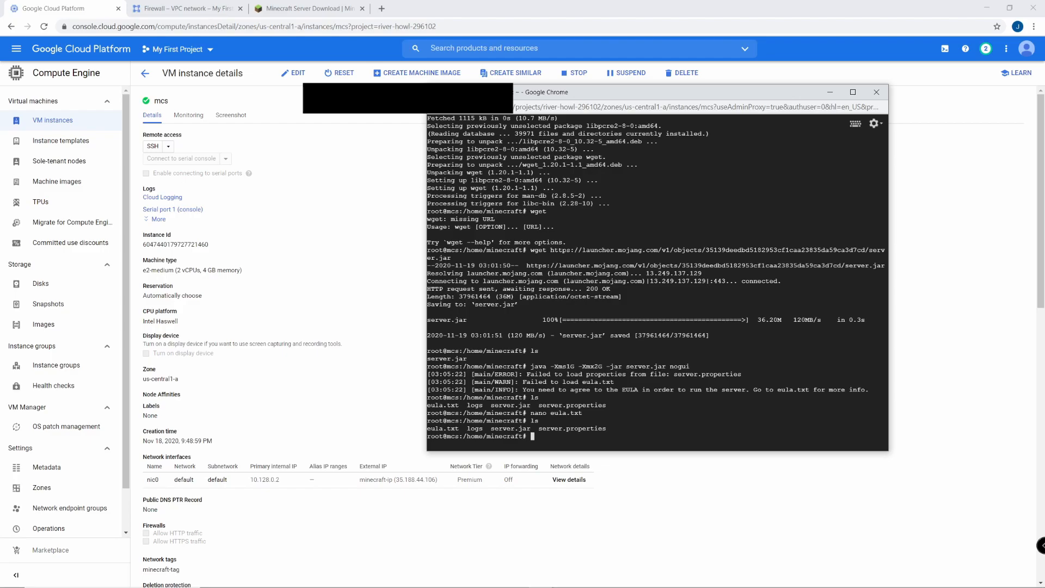
- Start the Minecraft server again with java -Xms1G -Xmx2G -jar server.jar nogui
{"action": "key", "text": "Up"}
{"action": "key", "text": "Up"}
{"action": "key", "text": "Up"}
{"action": "key", "text": "Up"}
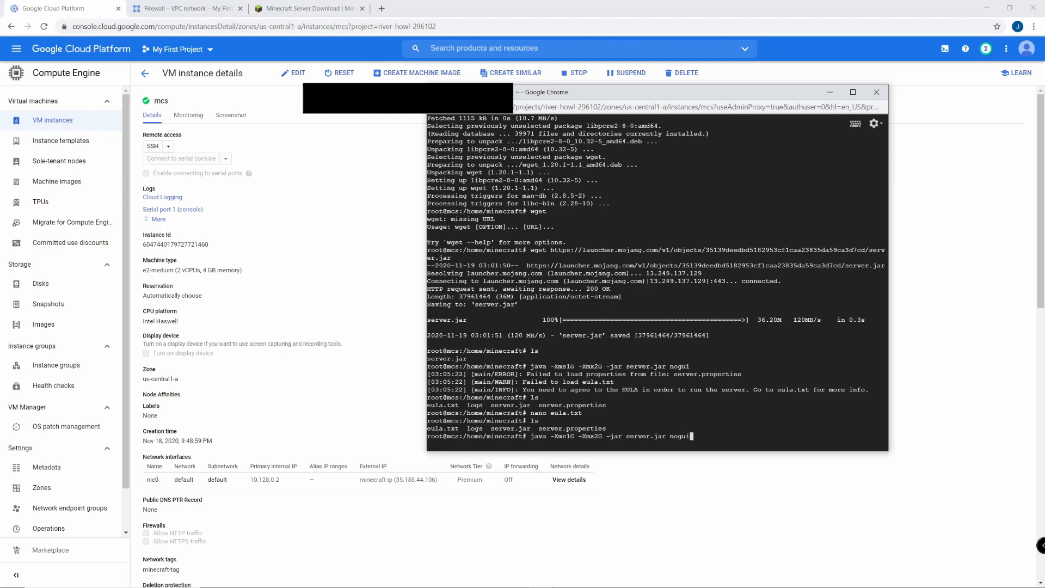
{"action": "key", "text": "Return"}
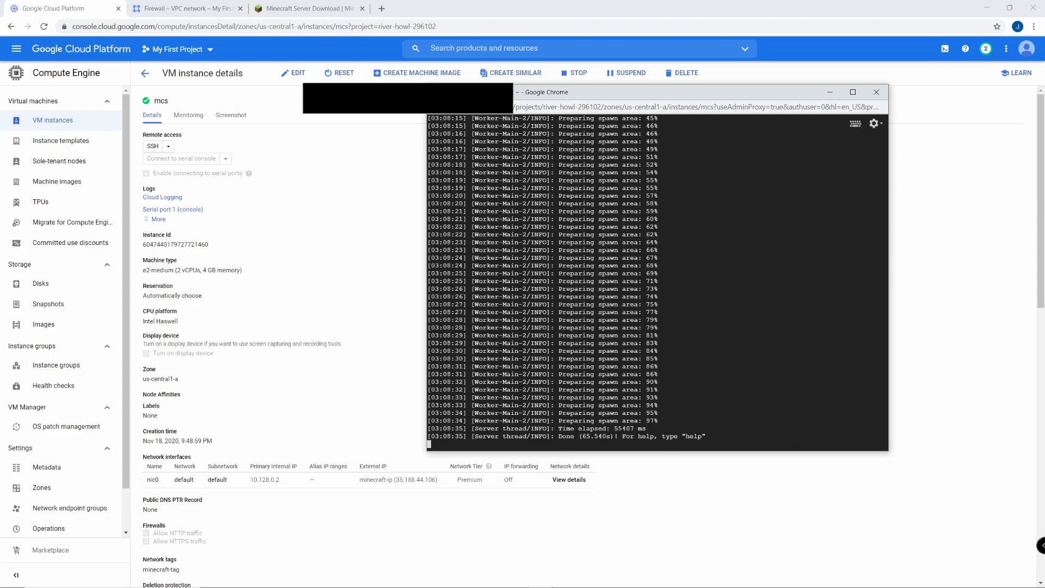
{"action": "left_click_drag", "start_coordinate": [615, 429], "coordinate": [621, 429]}
{"action": "left_click", "coordinate": [677, 431]}
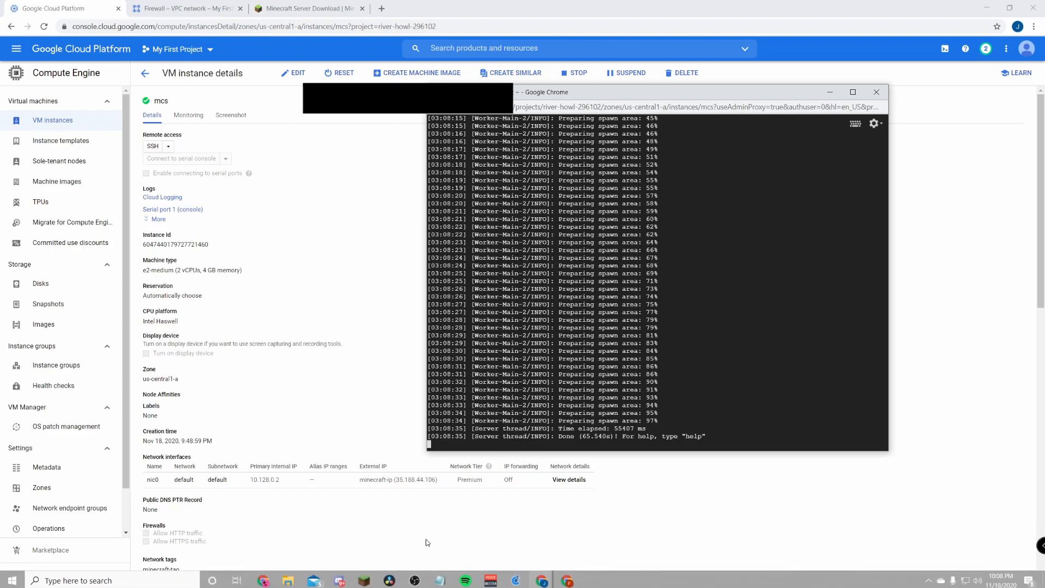
- Copy the external IP address minecraft-ip of the mcs VM from its instance details page
{"action": "left_click", "coordinate": [368, 412]}
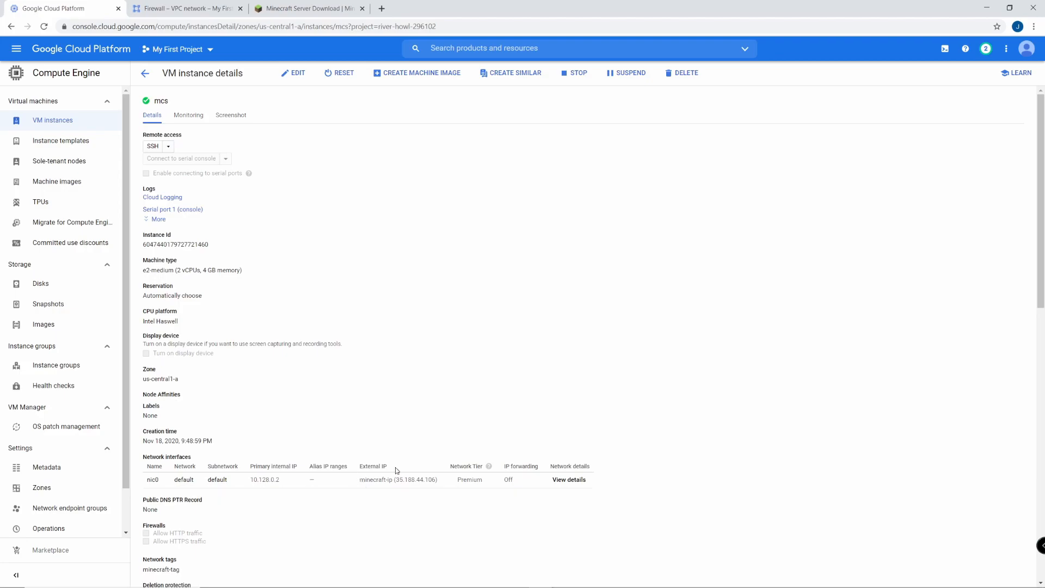
{"action": "mouse_move", "coordinate": [380, 489]}
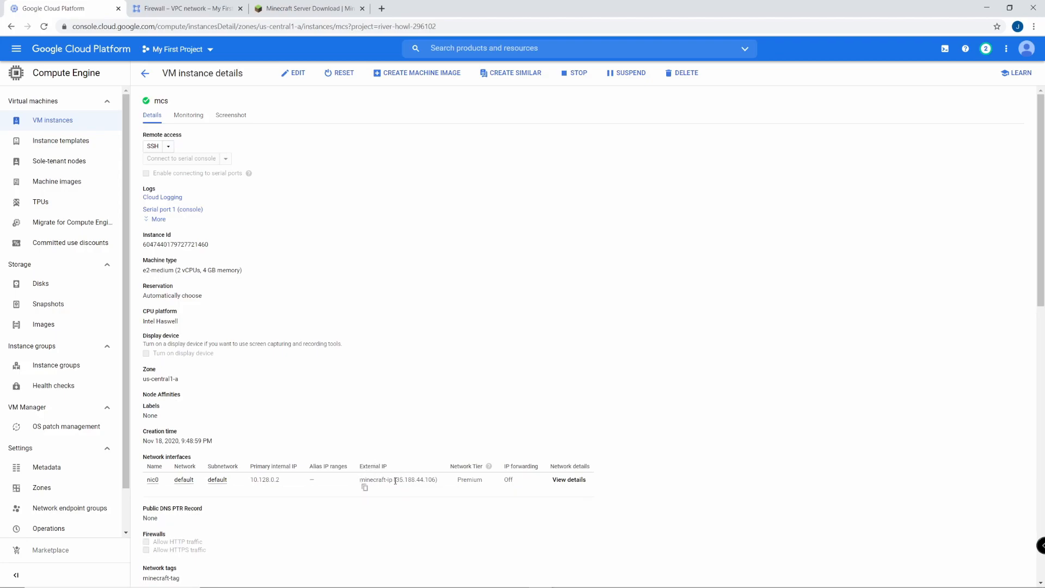
{"action": "left_click", "coordinate": [368, 488]}
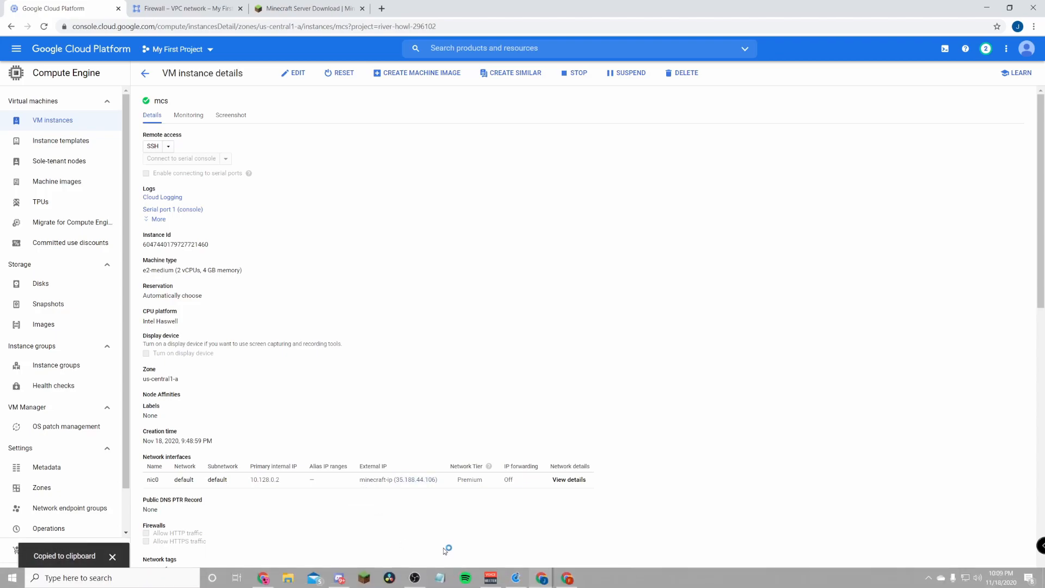
- Open the Minecraft Launcher and start Minecraft: Java Edition with the OptiFine 1.16.4 installation
{"action": "left_click", "coordinate": [364, 578]}
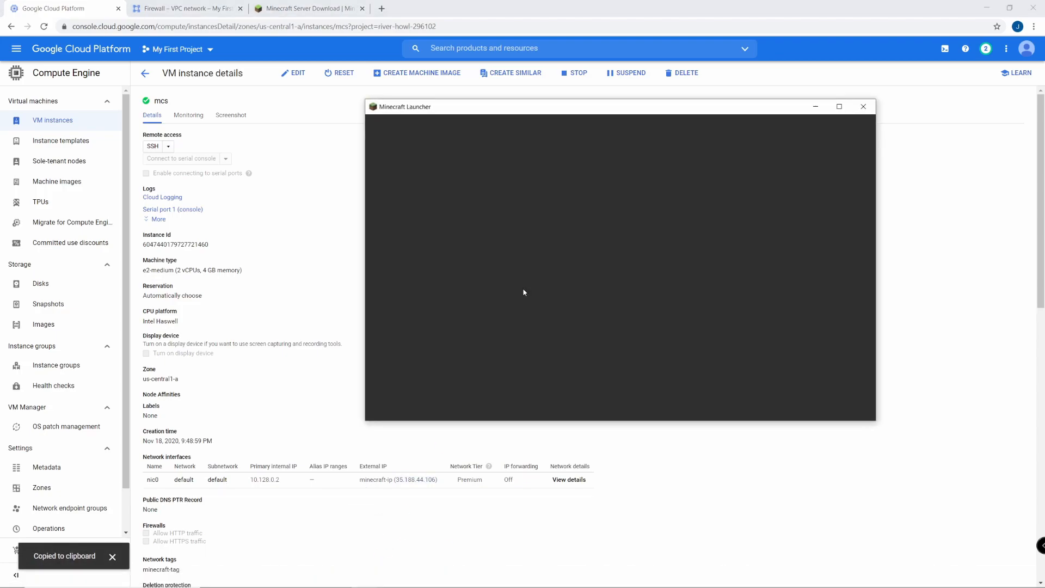
{"action": "mouse_move", "coordinate": [559, 106]}
{"action": "left_mouse_down"}
{"action": "mouse_move", "coordinate": [557, 136]}
{"action": "mouse_move", "coordinate": [574, 118]}
{"action": "left_mouse_up"}
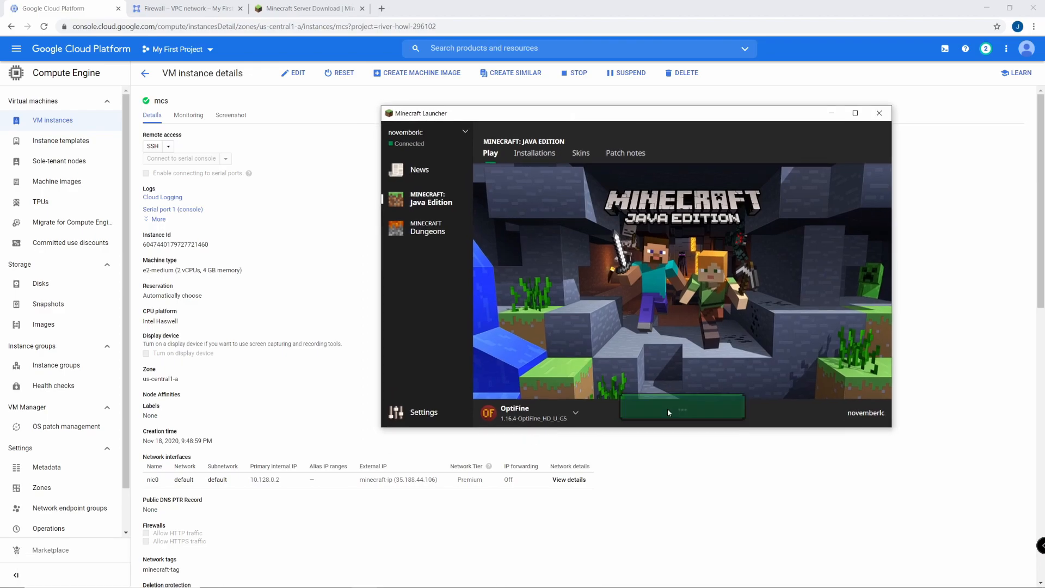
{"action": "left_click", "coordinate": [680, 407]}
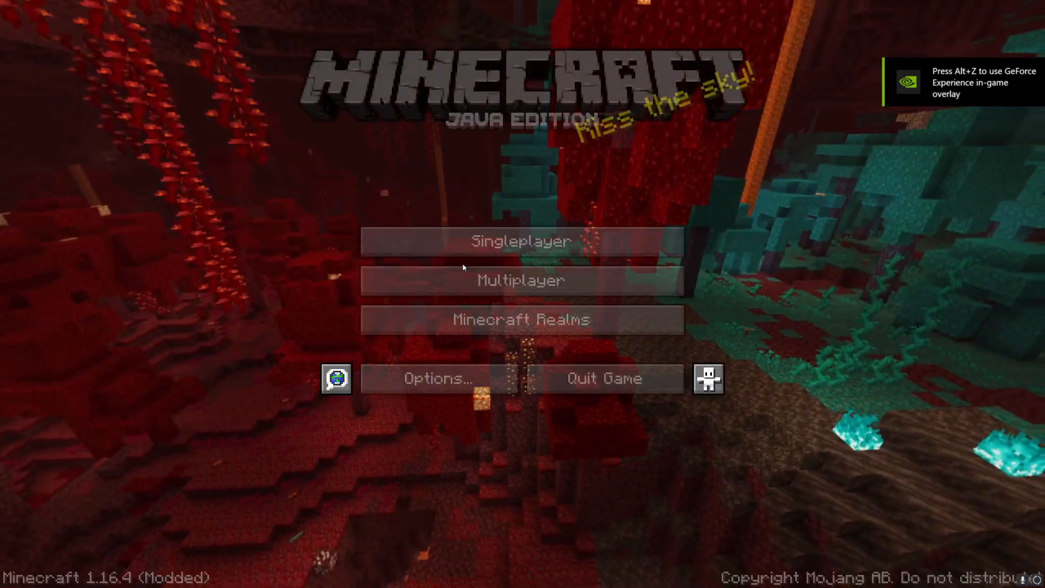
- Open Multiplayer in windowed mode, bring the SSH window up beside the game, and proceed past the third-party online play caution
{"action": "left_click", "coordinate": [441, 278]}
{"action": "key", "text": "F11"}
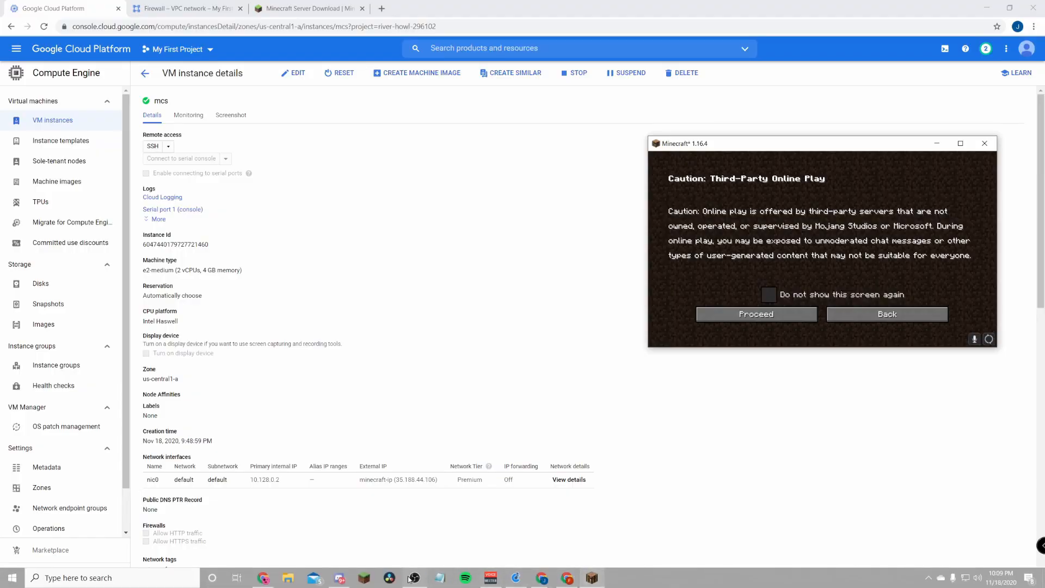
{"action": "left_click", "coordinate": [540, 580]}
{"action": "left_click", "coordinate": [651, 534]}
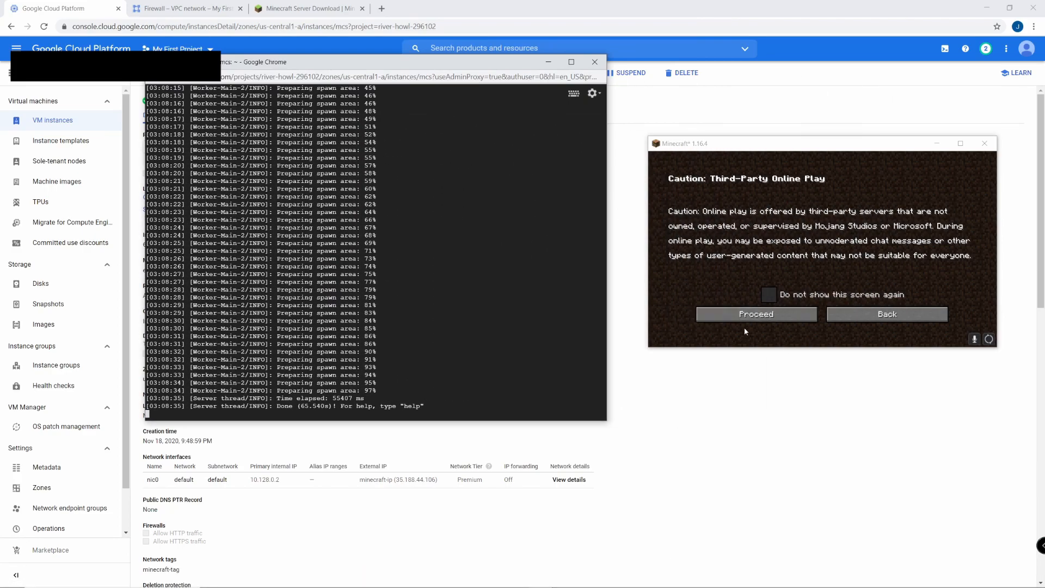
{"action": "left_click", "coordinate": [813, 324]}
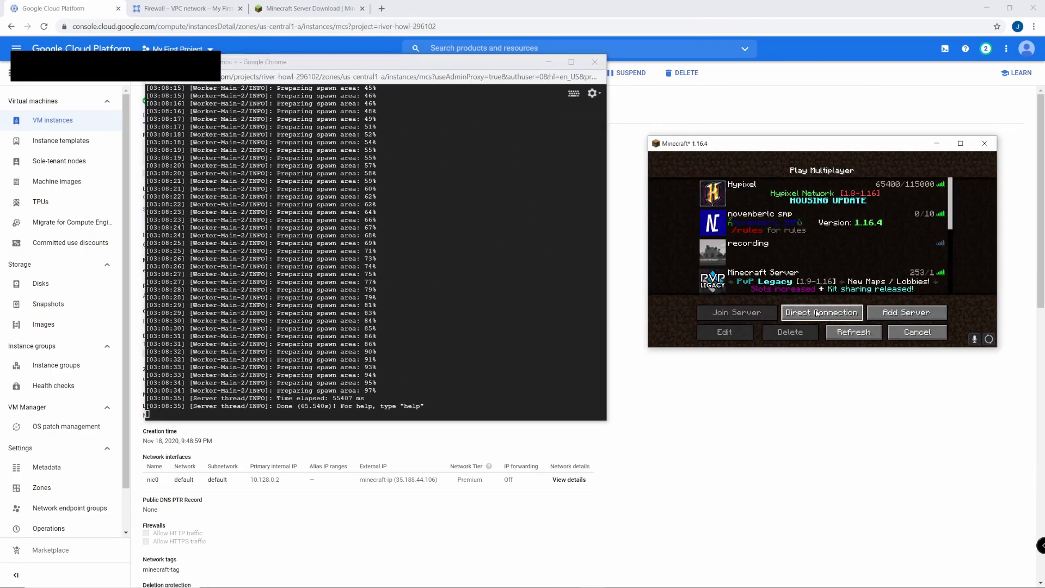
- Join the server by direct connection, replacing the server address with the copied IP 35.188.44.106
{"action": "left_click", "coordinate": [817, 313]}
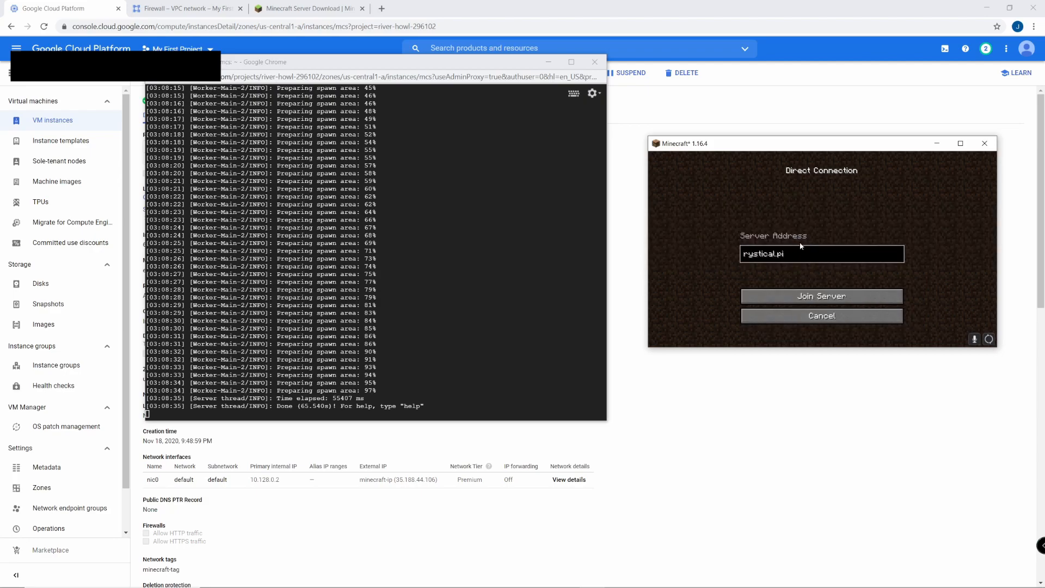
{"action": "left_click", "coordinate": [805, 257]}
{"action": "key", "text": "BackSpace"}
{"action": "key", "text": "BackSpace"}
{"action": "key", "text": "BackSpace"}
{"action": "key", "text": "BackSpace"}
{"action": "key", "text": "BackSpace"}
{"action": "key", "text": "BackSpace"}
{"action": "key", "text": "BackSpace"}
{"action": "key", "text": "BackSpace"}
{"action": "key", "text": "BackSpace"}
{"action": "key", "text": "BackSpace"}
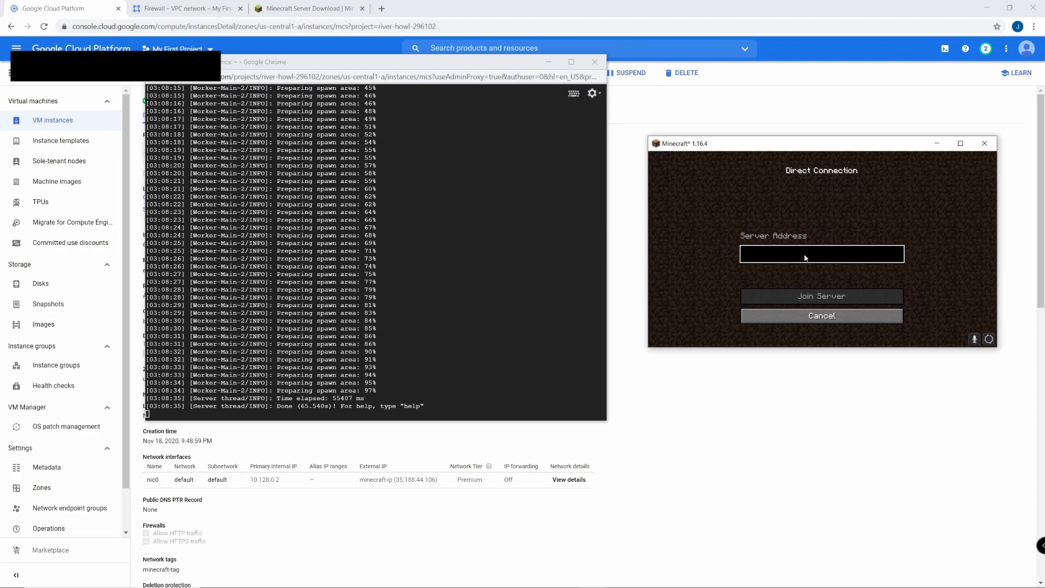
{"action": "key", "text": "ctrl+v"}
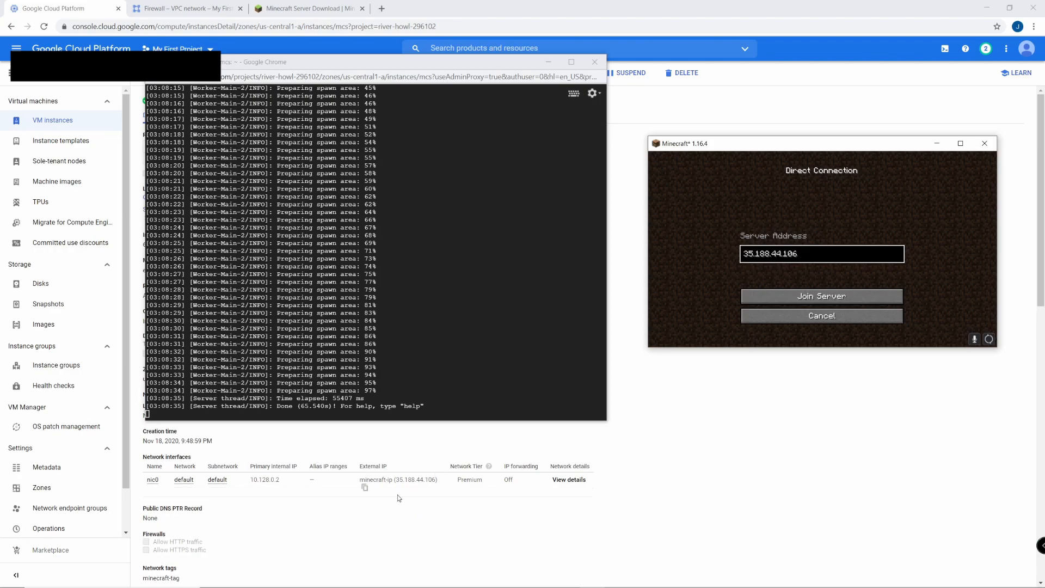
{"action": "left_click", "coordinate": [829, 302]}
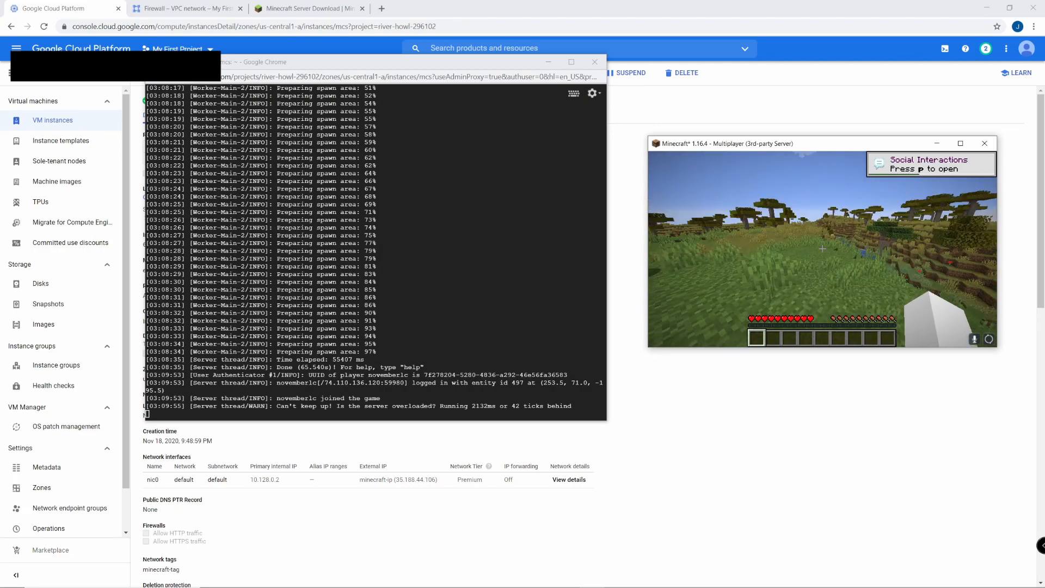
{"action": "key", "text": "t"}
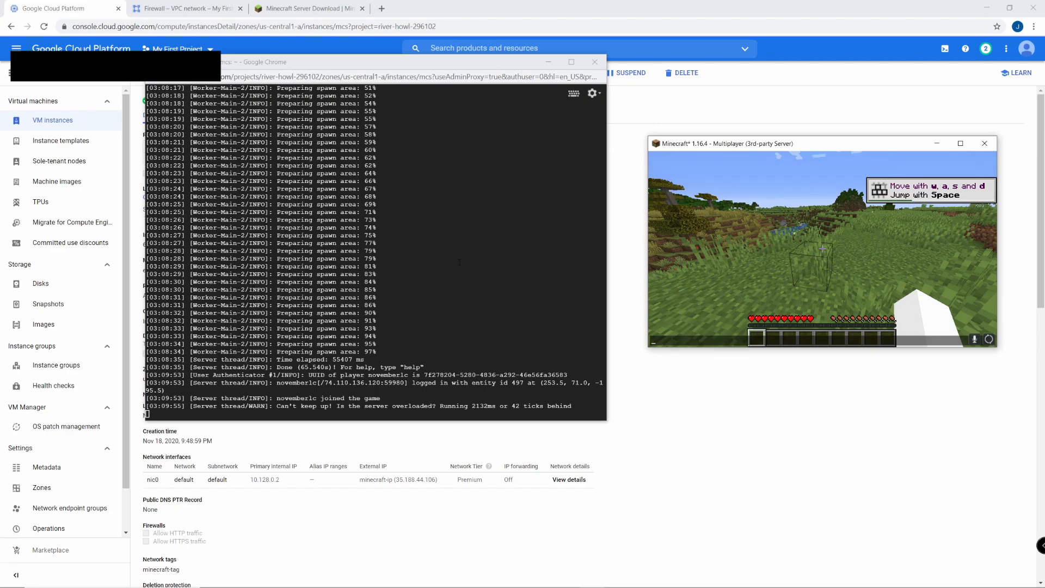
{"action": "key", "text": "Escape"}
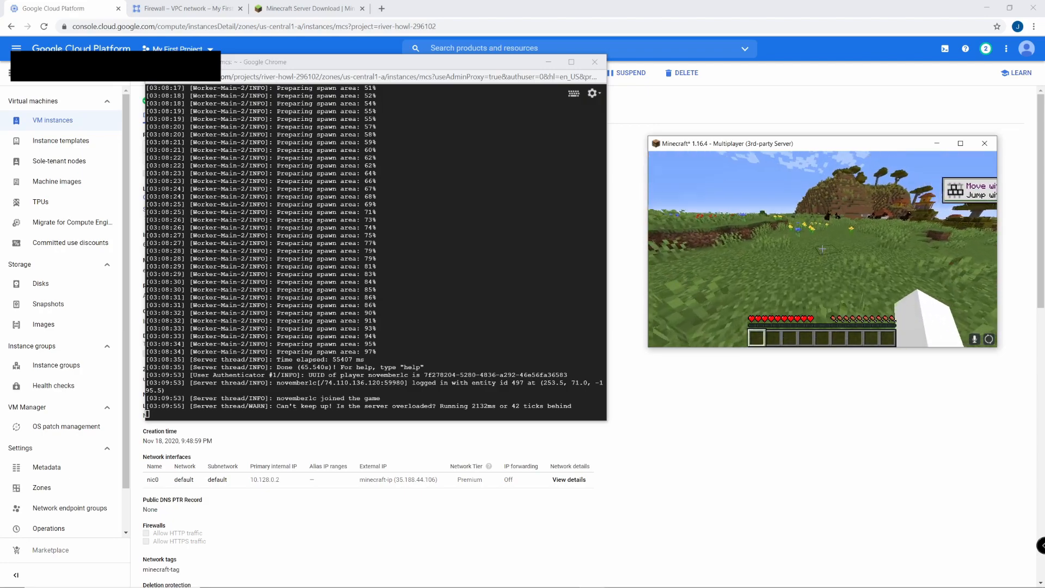
{"action": "type", "text": "/f"}
{"action": "key", "text": "BackSpace"}
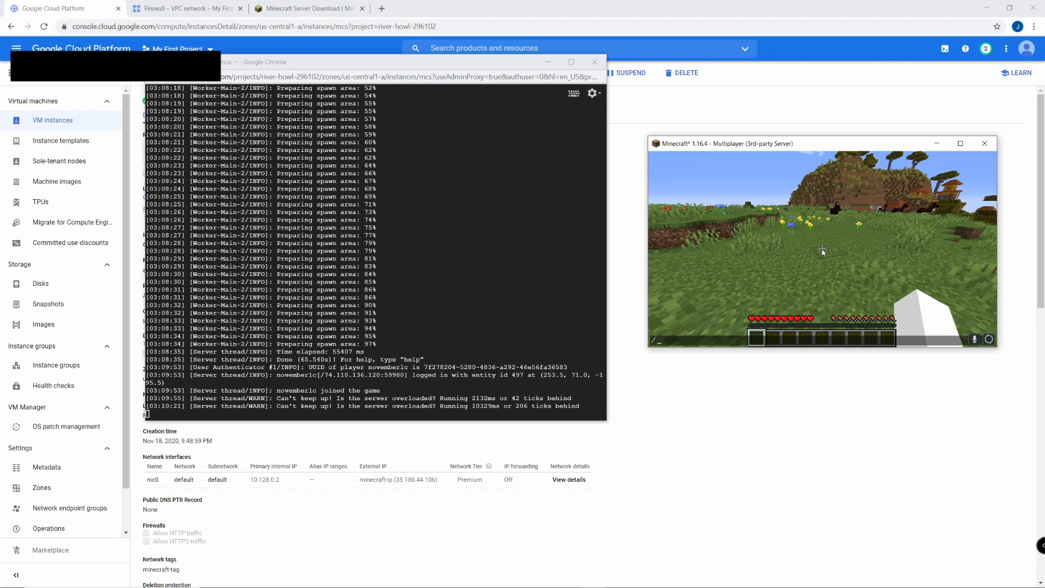
{"action": "type", "text": "game"}
{"action": "key", "text": "Escape"}
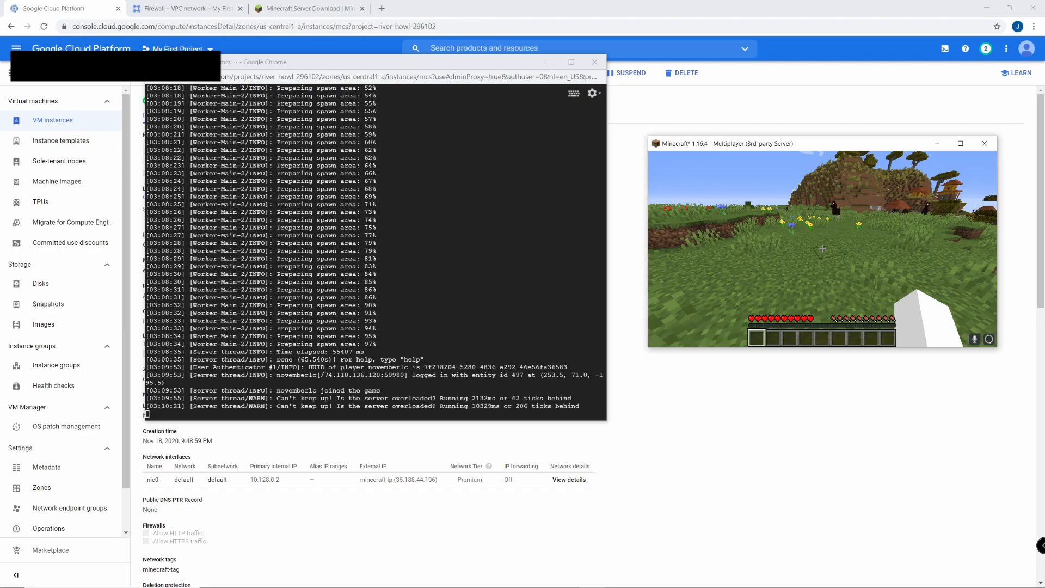
- Make the joined player a server operator by running the op command in the Minecraft server console
{"action": "left_click", "coordinate": [298, 415]}
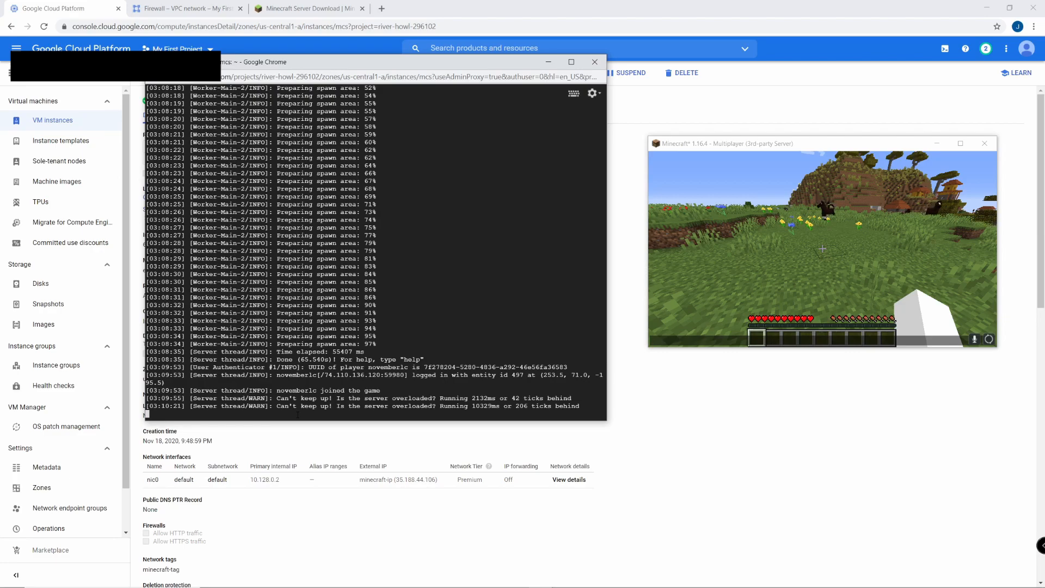
{"action": "type", "text": "op novemberlc"}
{"action": "key", "text": "Return"}
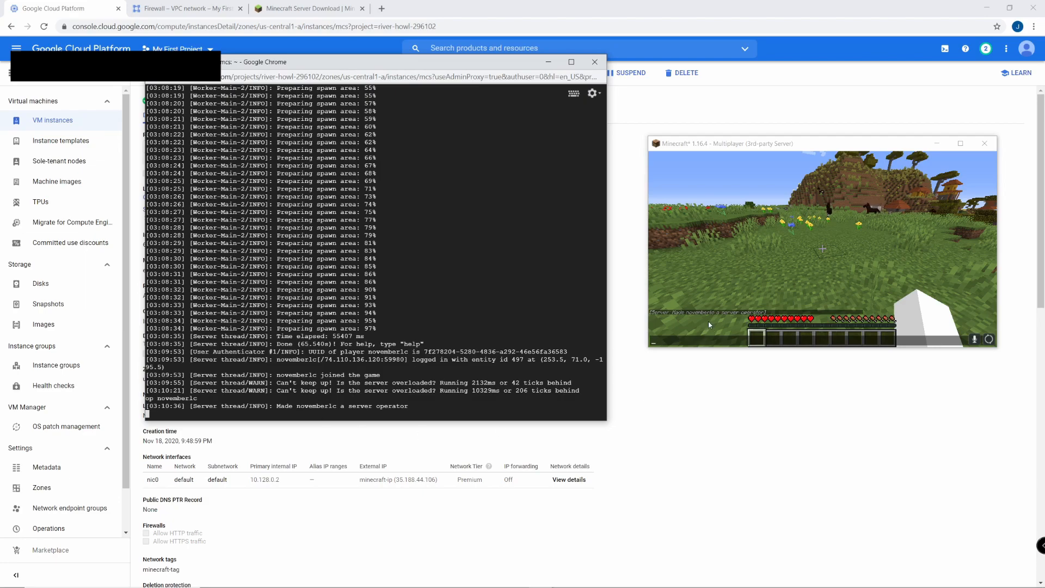
{"action": "left_click", "coordinate": [766, 296]}
{"action": "key", "text": "w"}
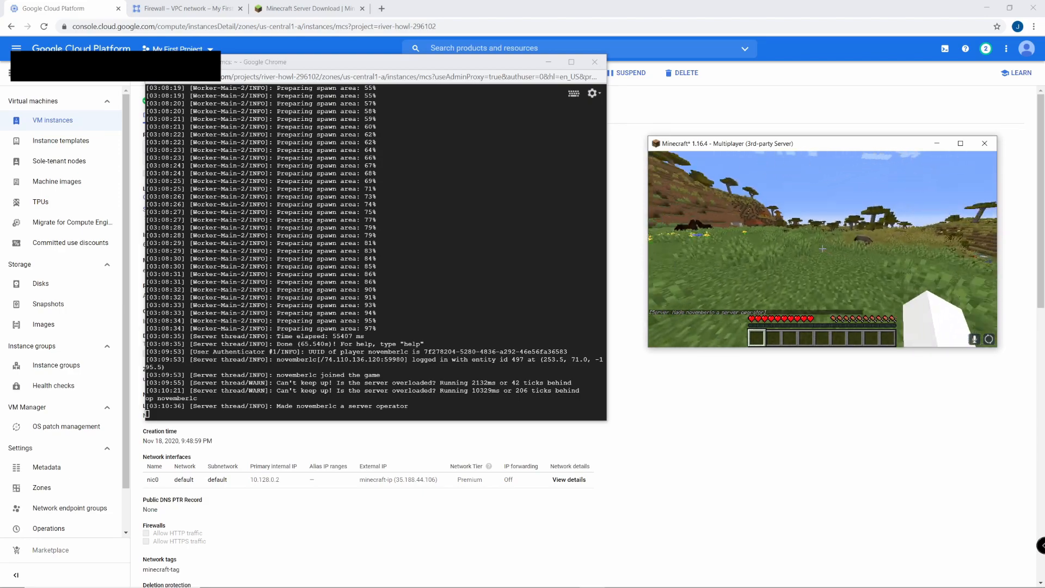
{"action": "key", "text": "Escape"}
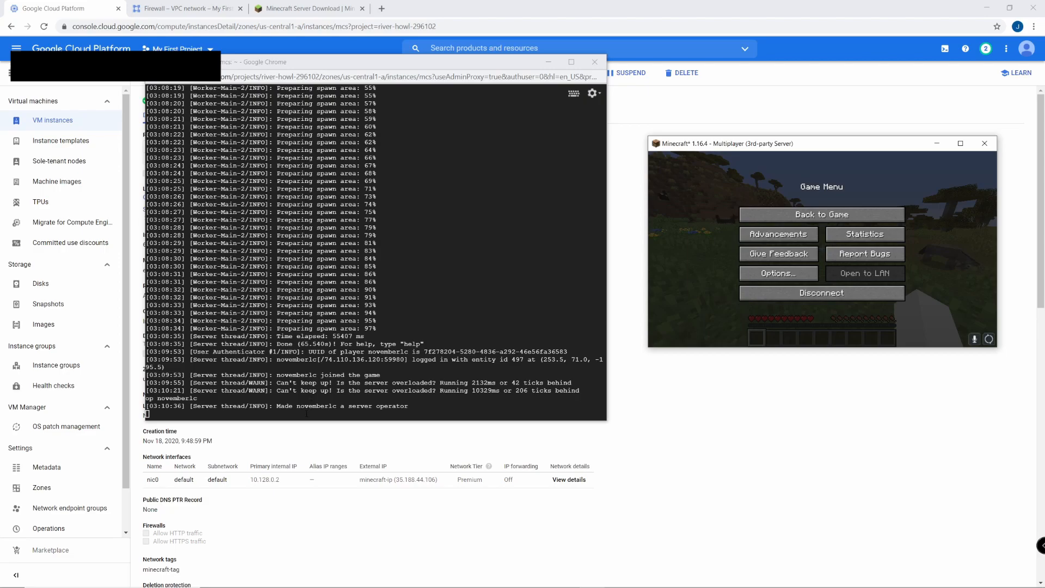
{"action": "left_click", "coordinate": [308, 412]}
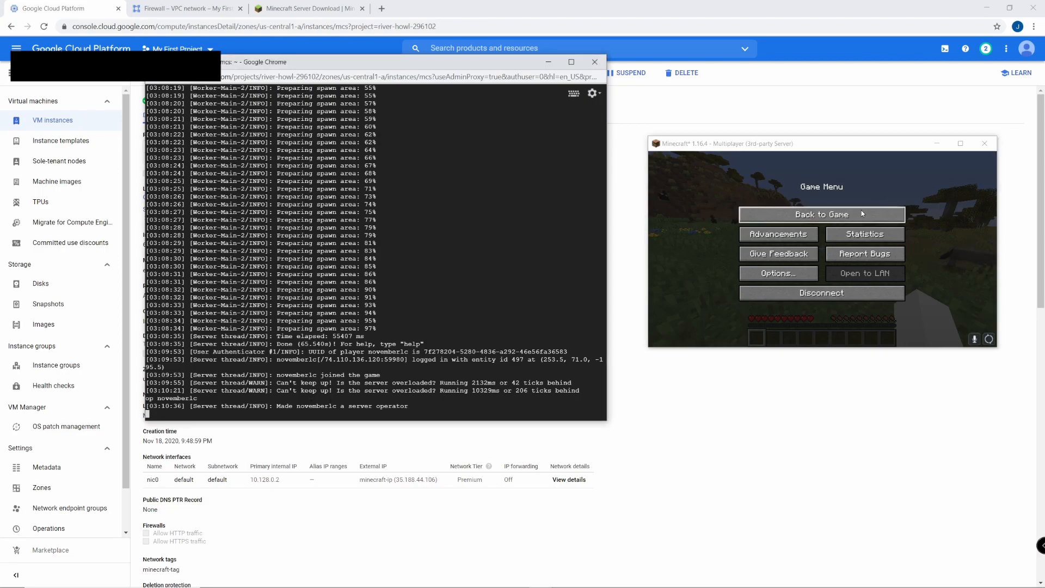
{"action": "left_click", "coordinate": [865, 212]}
{"action": "key", "text": "slash"}
{"action": "type", "text": "stop"}
{"action": "key", "text": "BackSpace"}
{"action": "key", "text": "BackSpace"}
{"action": "key", "text": "BackSpace"}
{"action": "key", "text": "BackSpace"}
{"action": "key", "text": "BackSpace"}
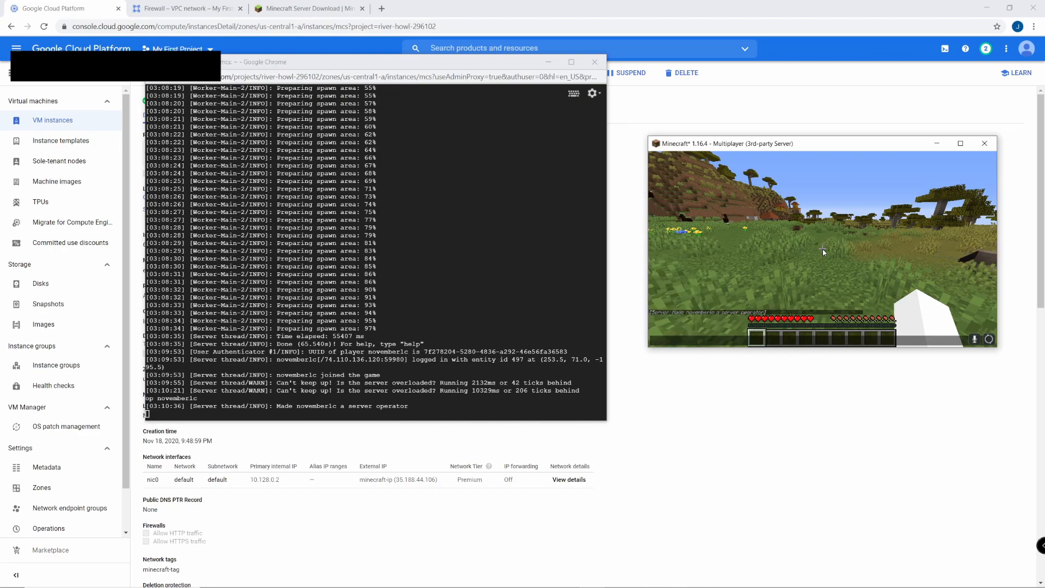
- Shut down the Minecraft server by running stop in its console in the SSH window
{"action": "left_click", "coordinate": [304, 413]}
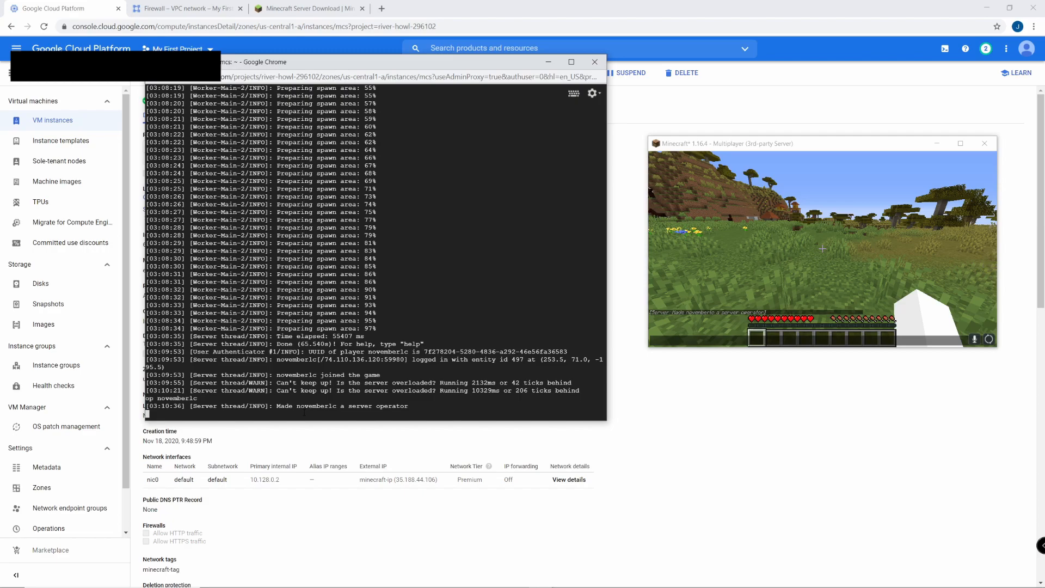
{"action": "type", "text": "stop"}
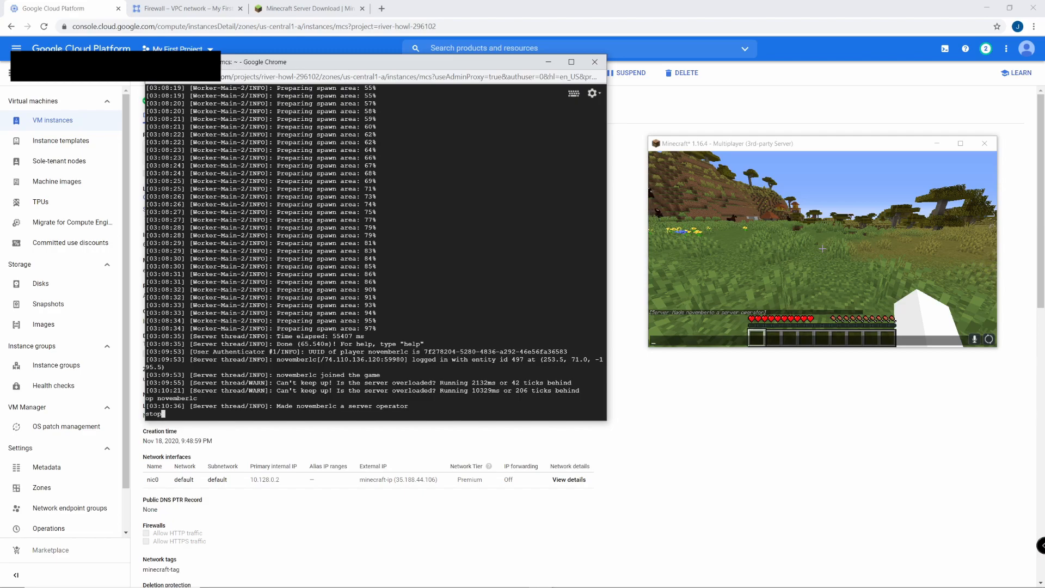
{"action": "key", "text": "Return"}
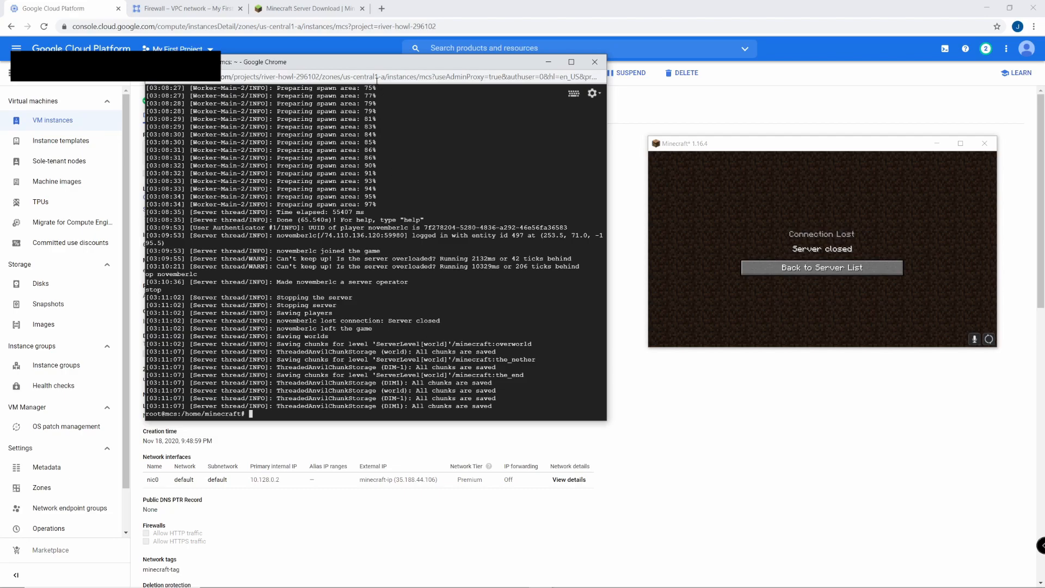
- Move the SSH window off the instance details and install the screen package with apt-get install -y screen
{"action": "left_click_drag", "start_coordinate": [369, 61], "coordinate": [686, 91]}
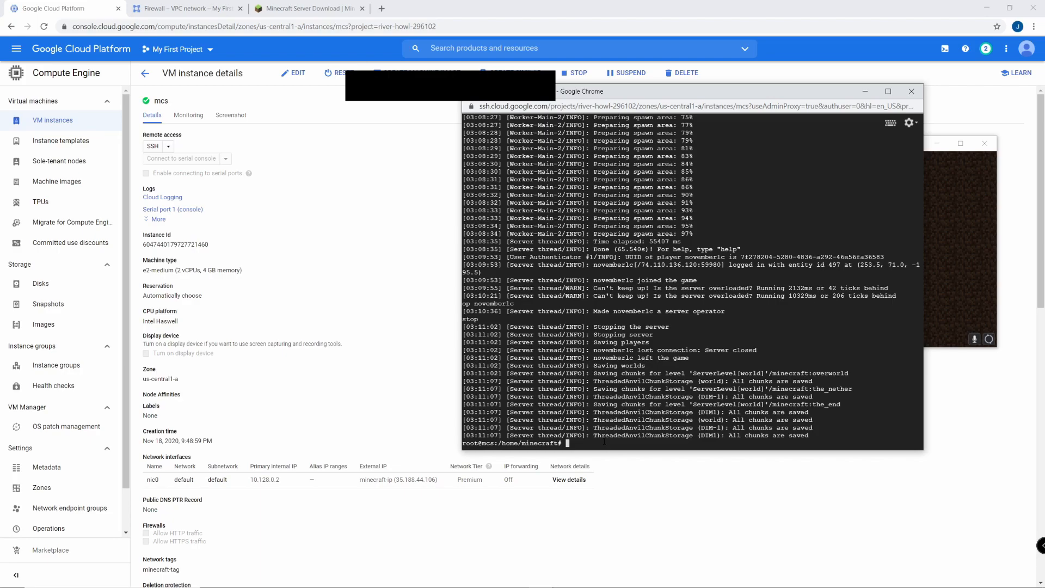
{"action": "type", "text": "apt-get install -y"}
{"action": "type", "text": "screen"}
{"action": "key", "text": "Return"}
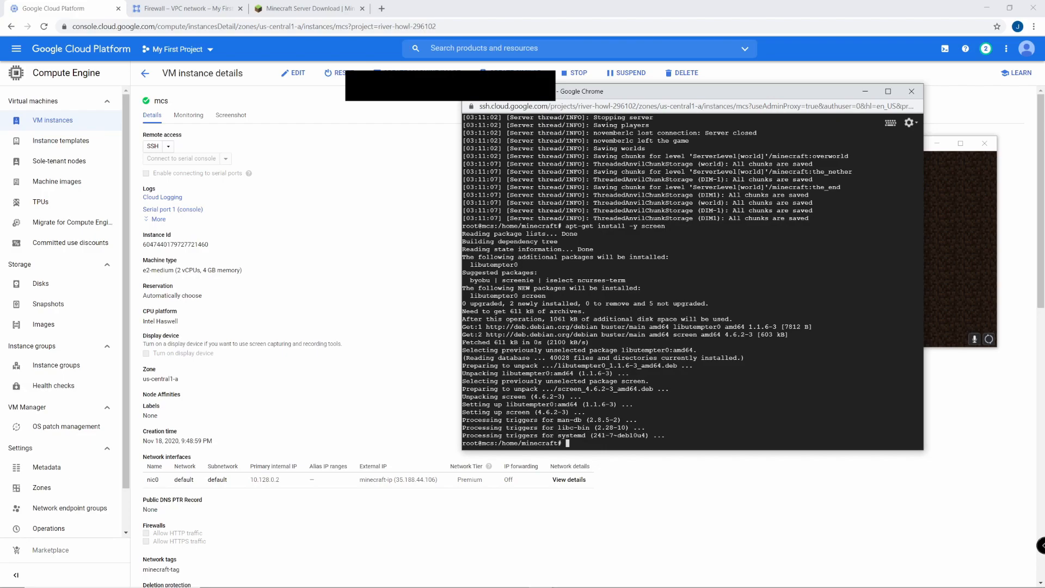
- Start the server in a screen session named minecraft by running screen -S minecraft java -Xms1G -Xmx2G -jar server.jar nogui
{"action": "type", "text": "java -Xms1G -Xmx2G -jar server.jar nogui"}
{"action": "key", "text": "ctrl+Left"}
{"action": "key", "text": "ctrl+Left"}
{"action": "key", "text": "ctrl+Left"}
{"action": "key", "text": "ctrl+Left"}
{"action": "key", "text": "ctrl+Left"}
{"action": "key", "text": "ctrl+Left"}
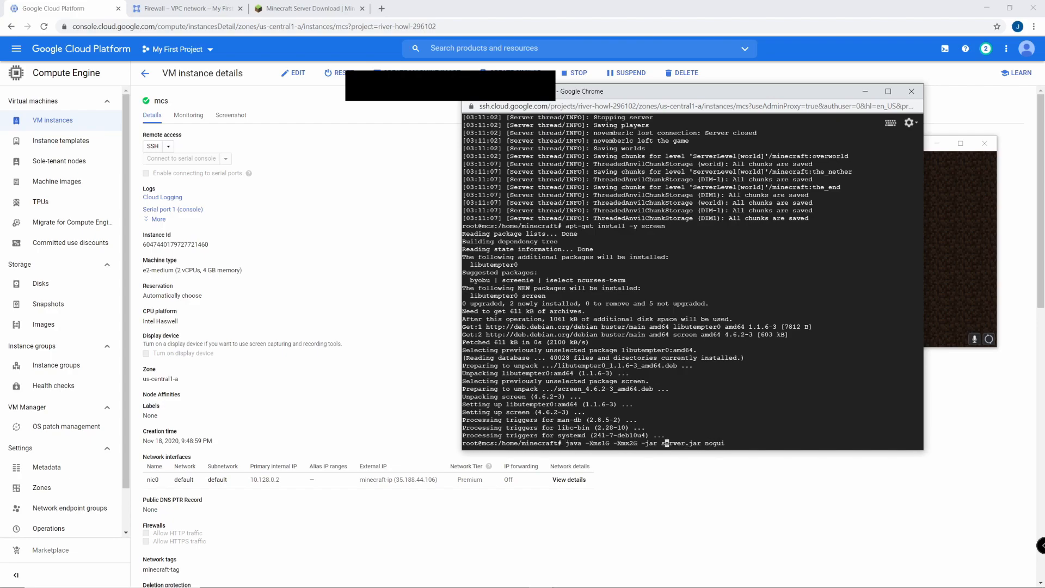
{"action": "key", "text": "Left"}
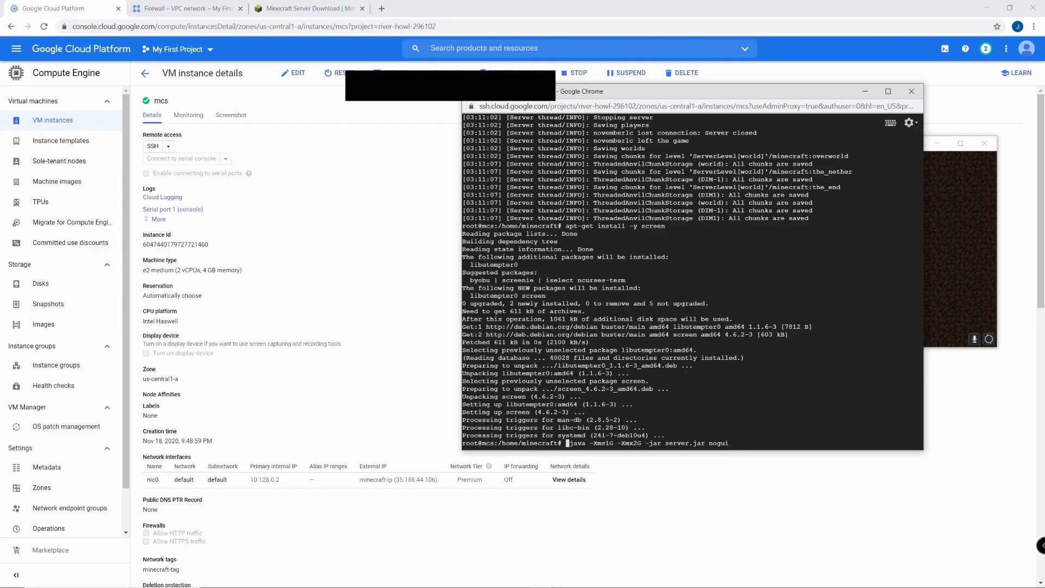
{"action": "type", "text": "screen"}
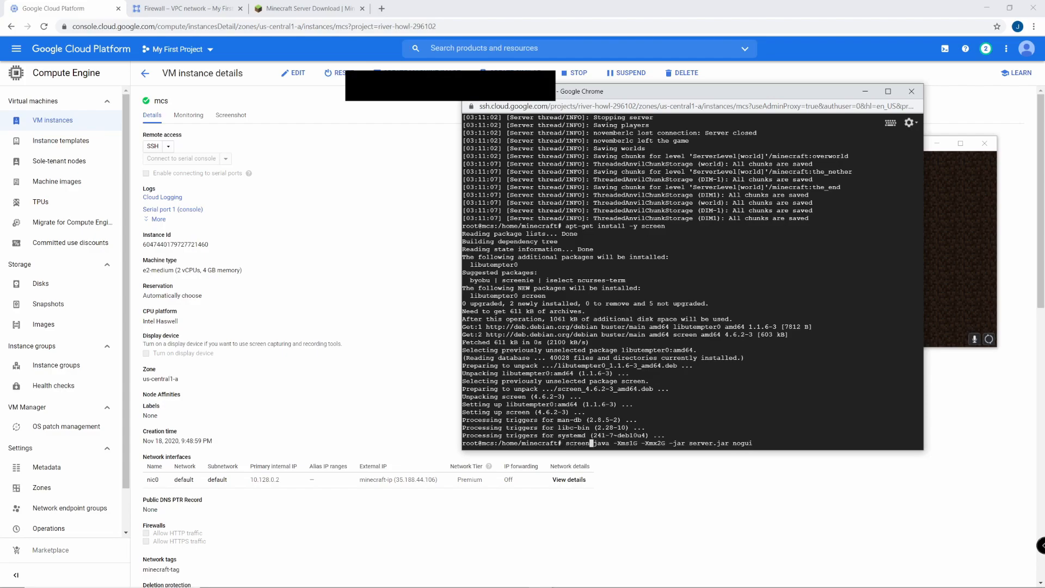
{"action": "type", "text": " -S"}
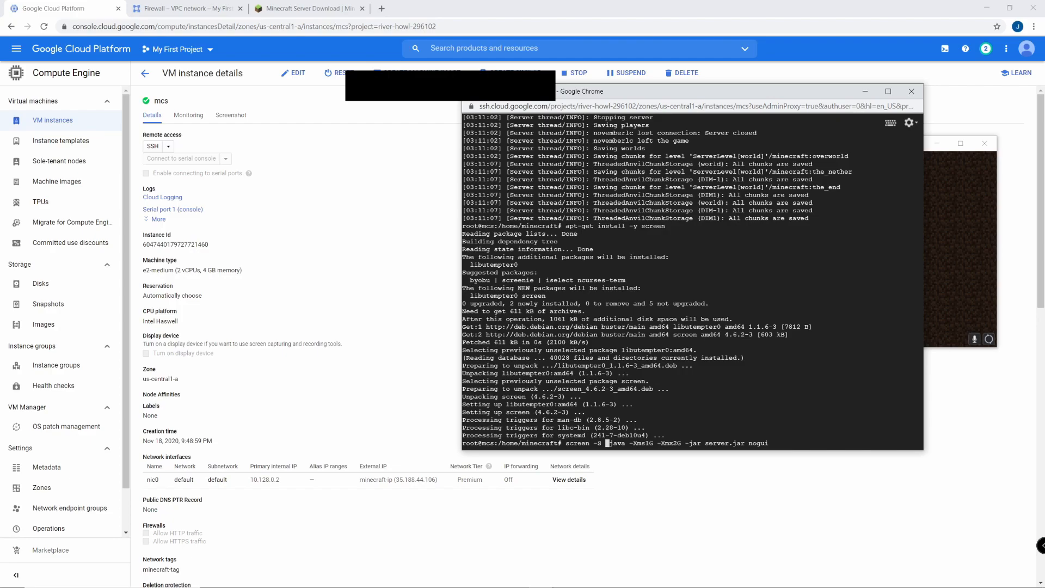
{"action": "type", "text": " minecraft"}
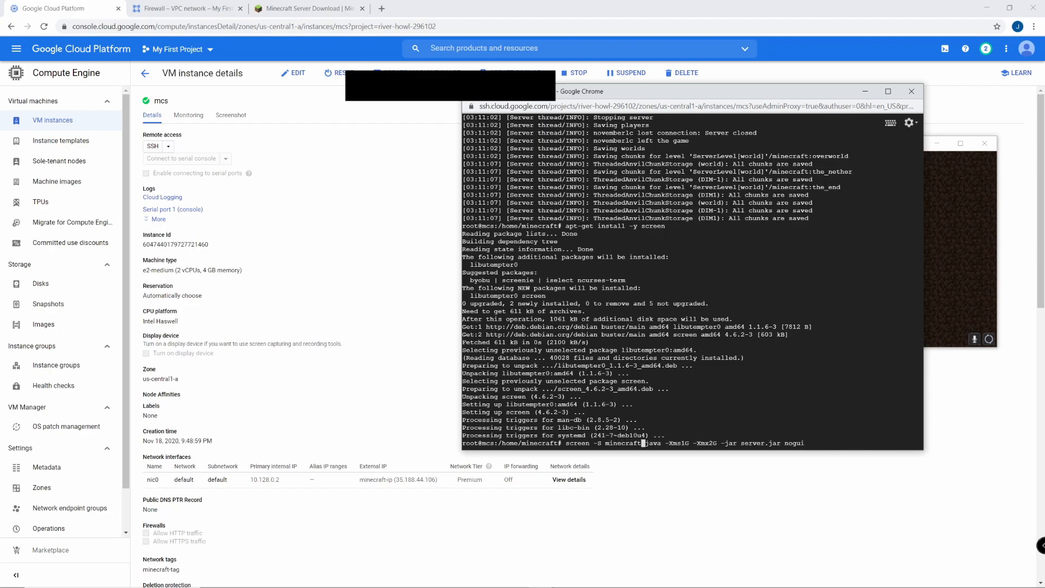
{"action": "key", "text": "Right"}
{"action": "key", "text": "Right"}
{"action": "key", "text": "Right"}
{"action": "key", "text": "Right"}
{"action": "key", "text": "Right"}
{"action": "key", "text": "Right"}
{"action": "key", "text": "Right"}
{"action": "key", "text": "Right"}
{"action": "key", "text": "Right"}
{"action": "key", "text": "Right"}
{"action": "key", "text": "Right"}
{"action": "key", "text": "Right"}
{"action": "key", "text": "Right"}
{"action": "key", "text": "Right"}
{"action": "key", "text": "Right"}
{"action": "key", "text": "Right"}
{"action": "key", "text": "Right"}
{"action": "key", "text": "Right"}
{"action": "key", "text": "Right"}
{"action": "key", "text": "Right"}
{"action": "key", "text": "Right"}
{"action": "key", "text": "Right"}
{"action": "key", "text": "Right"}
{"action": "key", "text": "Return"}
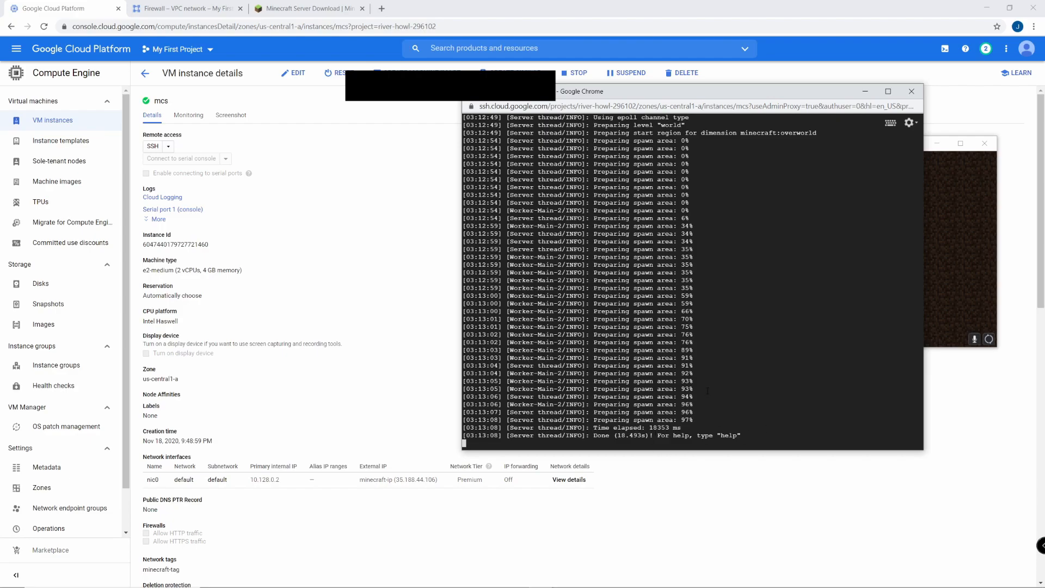
- Look through the server startup log and detach from the minecraft screen session, leaving the server running in the background
{"action": "scroll", "coordinate": [707, 390], "scroll_direction": "up", "scroll_amount": 5}
{"action": "scroll", "coordinate": [702, 386], "scroll_direction": "down", "scroll_amount": 5}
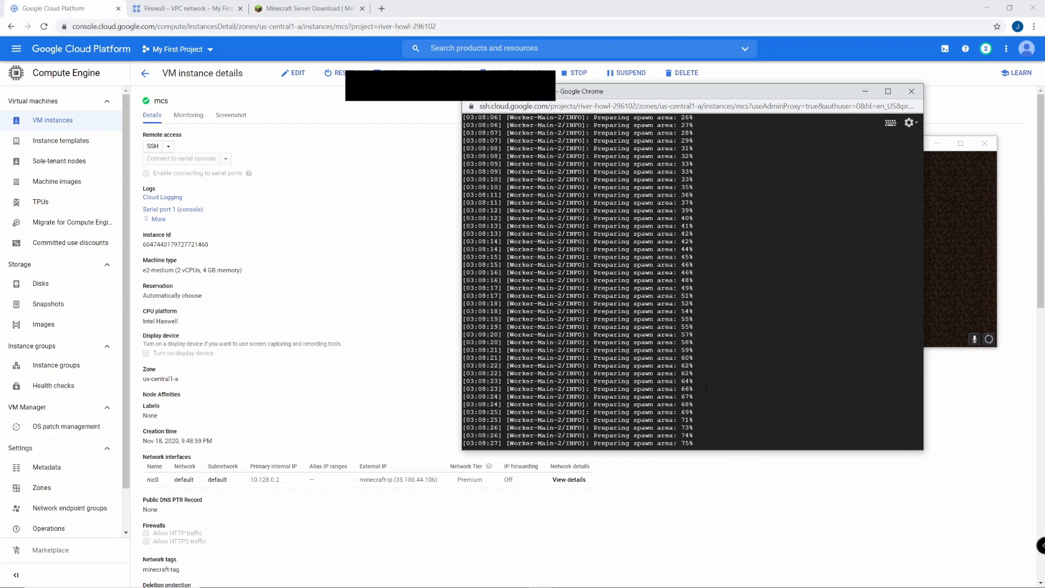
{"action": "scroll", "coordinate": [701, 385], "scroll_direction": "up", "scroll_amount": 8}
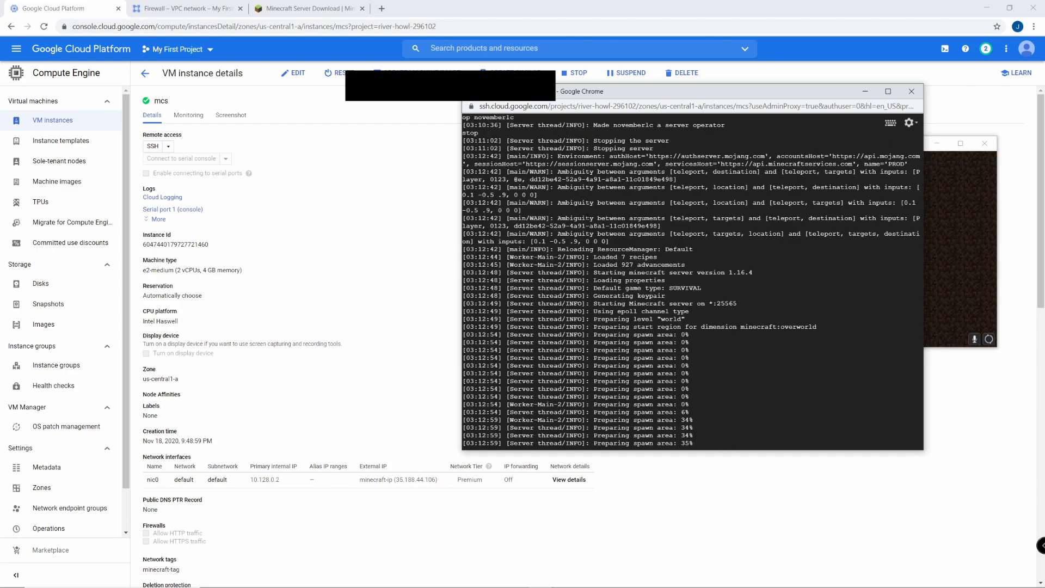
{"action": "scroll", "coordinate": [800, 250], "scroll_direction": "down", "scroll_amount": 8}
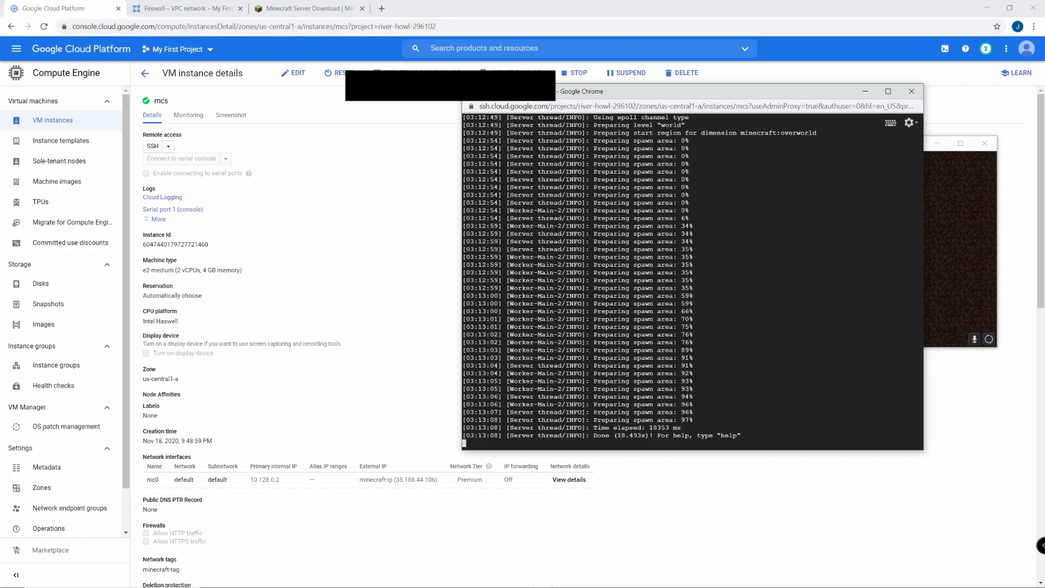
{"action": "key", "text": "ctrl+a"}
{"action": "key", "text": "d"}
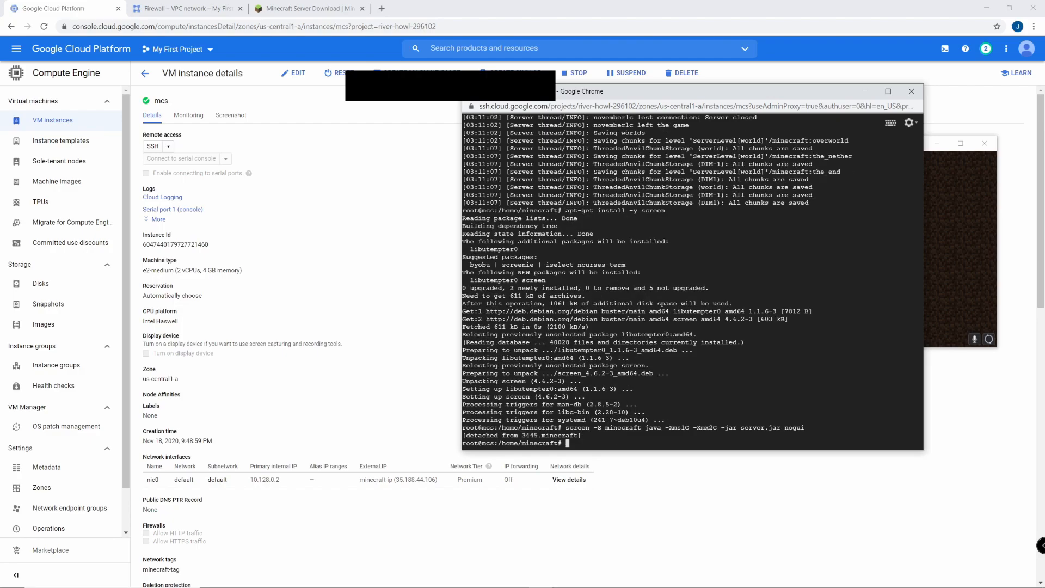
{"action": "left_click_drag", "start_coordinate": [463, 436], "coordinate": [587, 435]}
{"action": "key", "text": "ctrl+c"}
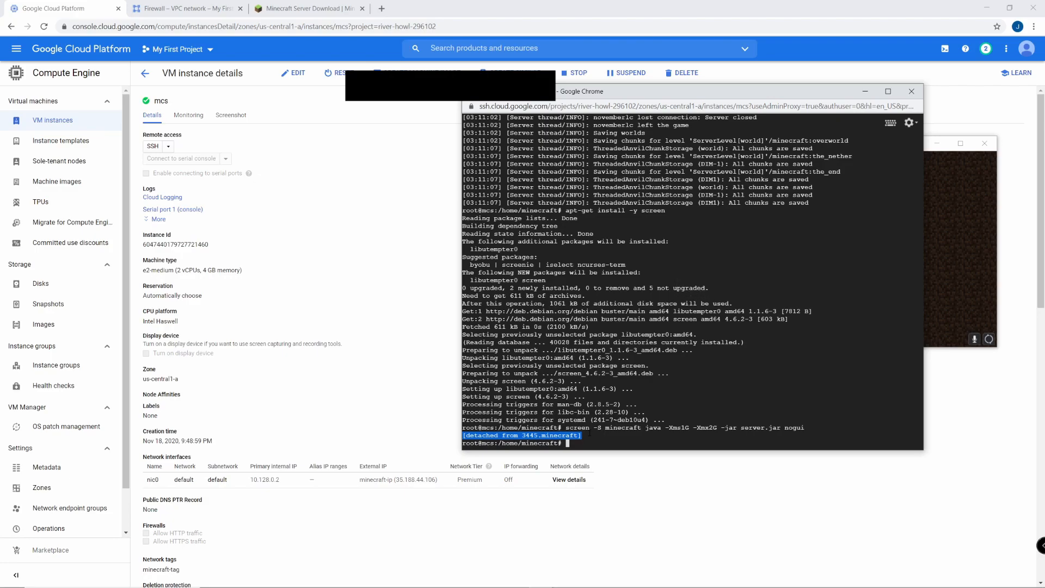
{"action": "key", "text": "ctrl+c"}
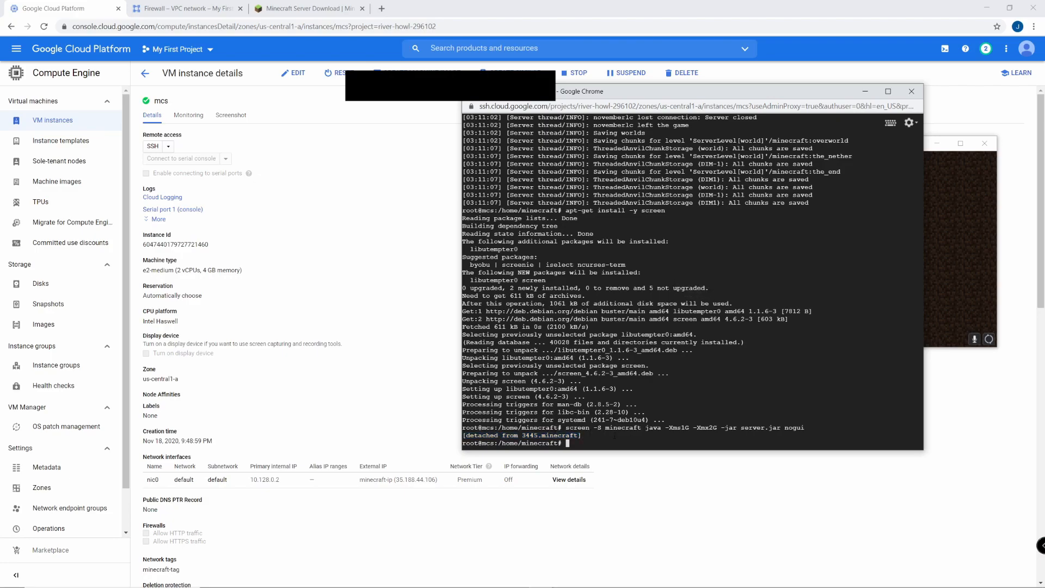
- Move the SSH window clear of the game and rejoin the server from the server list by direct connection
{"action": "left_click_drag", "start_coordinate": [743, 102], "coordinate": [406, 101]}
{"action": "left_click", "coordinate": [794, 269]}
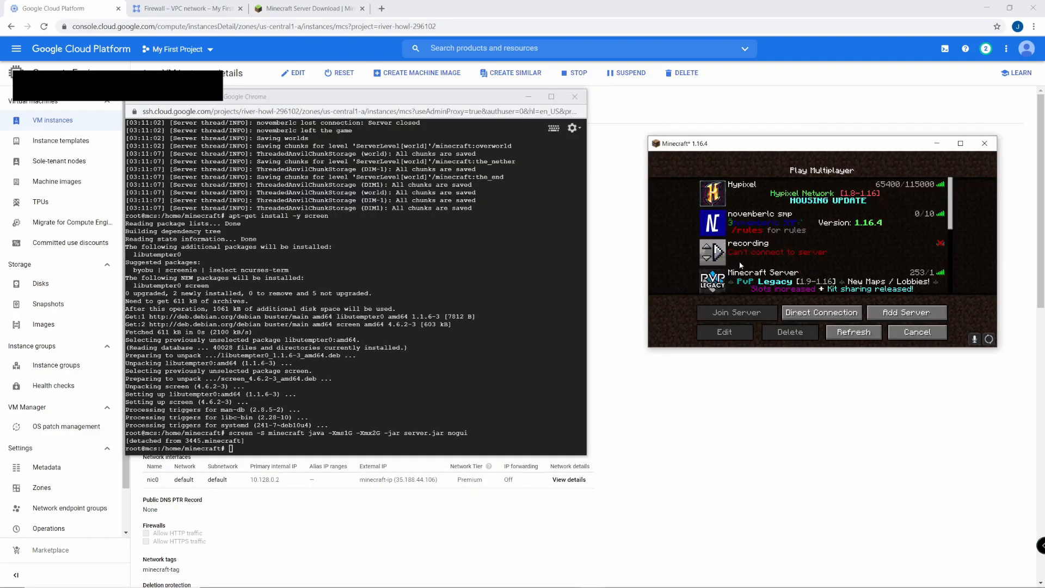
{"action": "left_click", "coordinate": [788, 312]}
{"action": "left_click", "coordinate": [788, 296]}
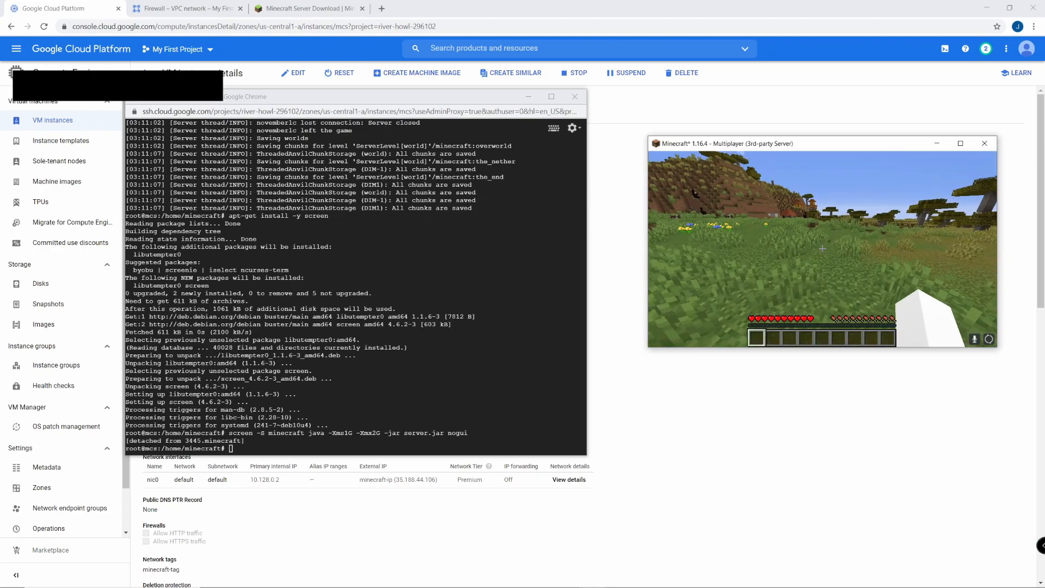
{"action": "key", "text": "t"}
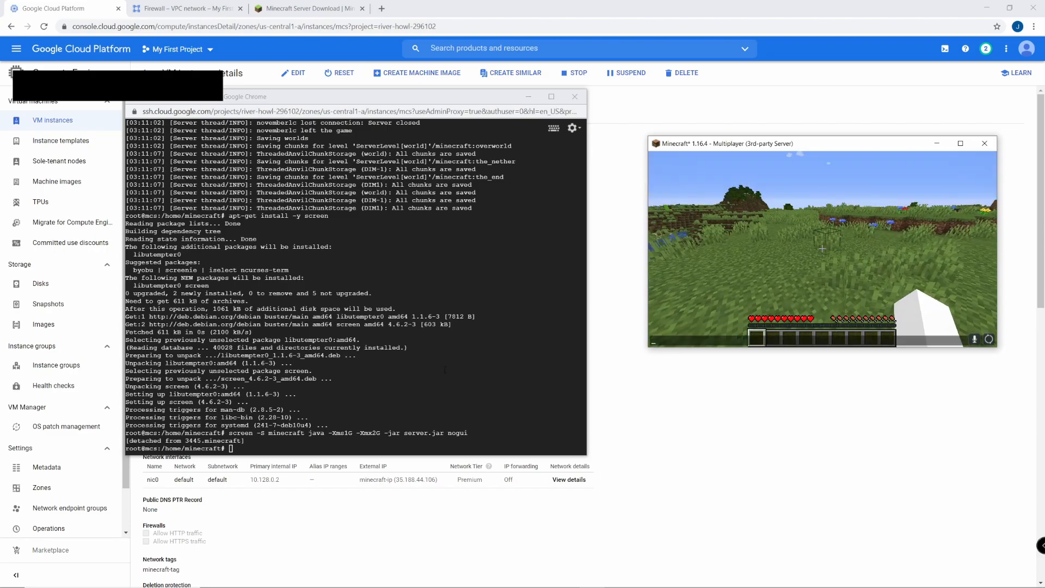
- Reattach to the running server console in the SSH window with screen -r minecraft
{"action": "left_click", "coordinate": [274, 450]}
{"action": "type", "text": "screen -r"}
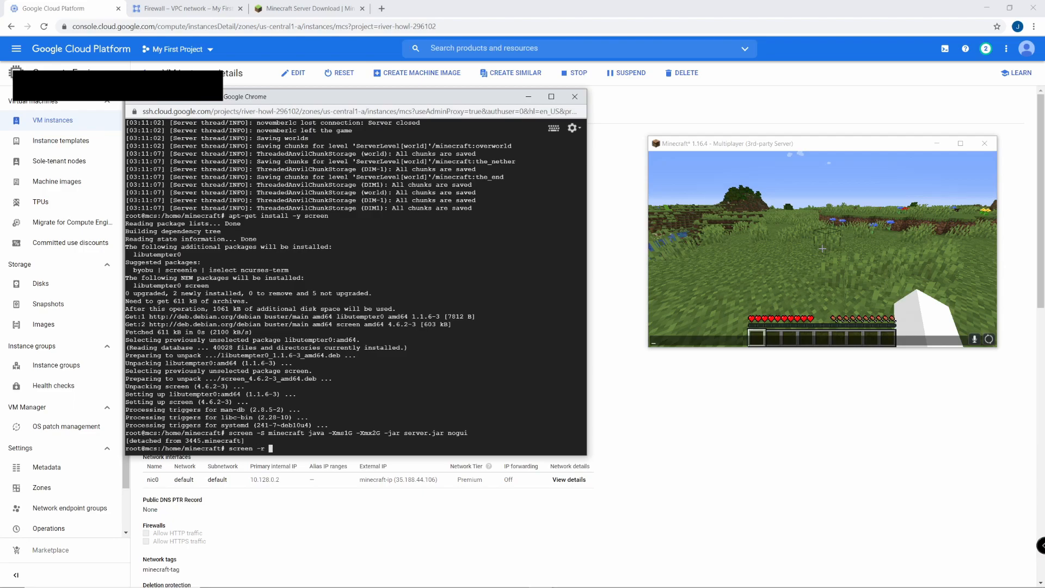
{"action": "type", "text": " minecraft"}
{"action": "key", "text": "Return"}
{"action": "key", "text": "BackSpace"}
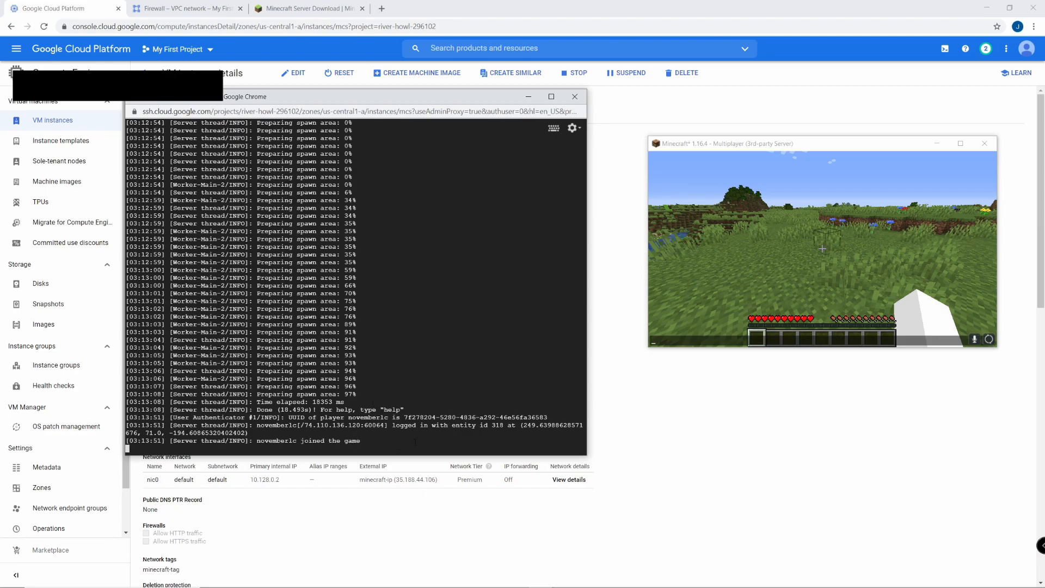
{"action": "type", "text": "stop"}
{"action": "key", "text": "BackSpace"}
{"action": "key", "text": "BackSpace"}
{"action": "key", "text": "BackSpace"}
{"action": "key", "text": "BackSpace"}
- Detach from the minecraft screen session, and exit both the root shell and the SSH session
{"action": "key", "text": "ctrl+a"}
{"action": "key", "text": "d"}
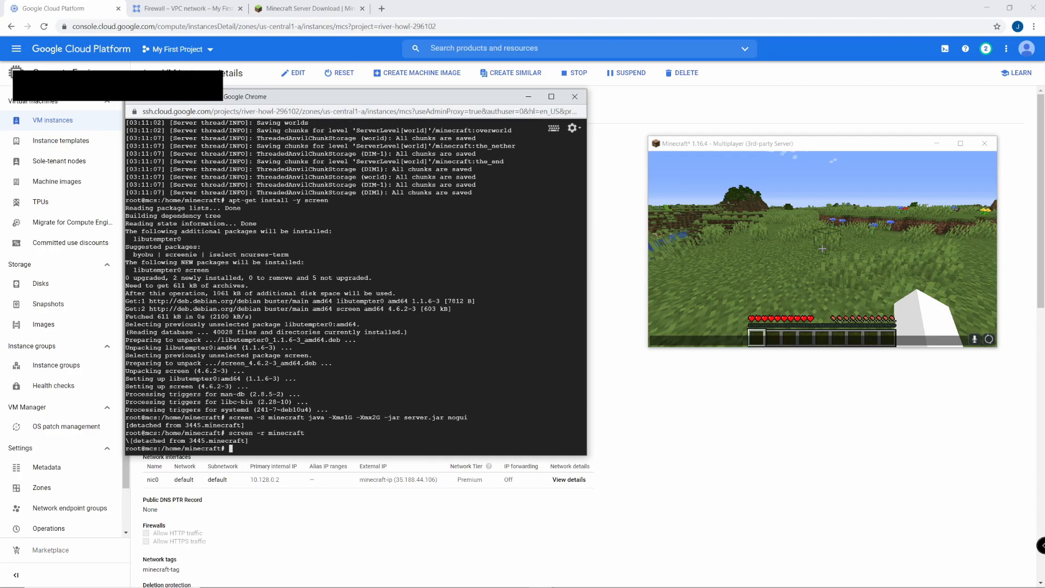
{"action": "type", "text": "exit"}
{"action": "key", "text": "Return"}
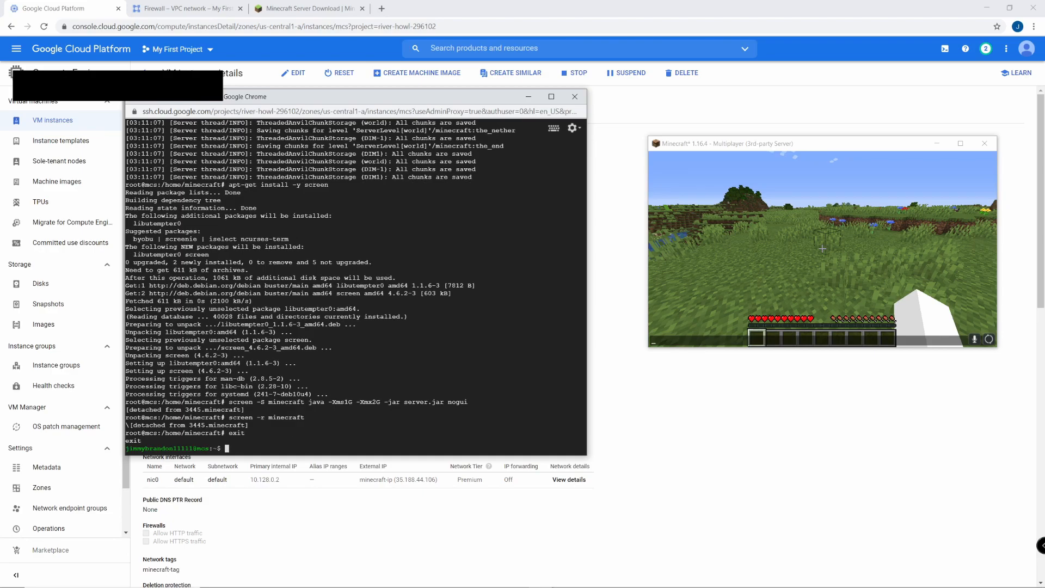
{"action": "type", "text": "exit"}
{"action": "key", "text": "Return"}
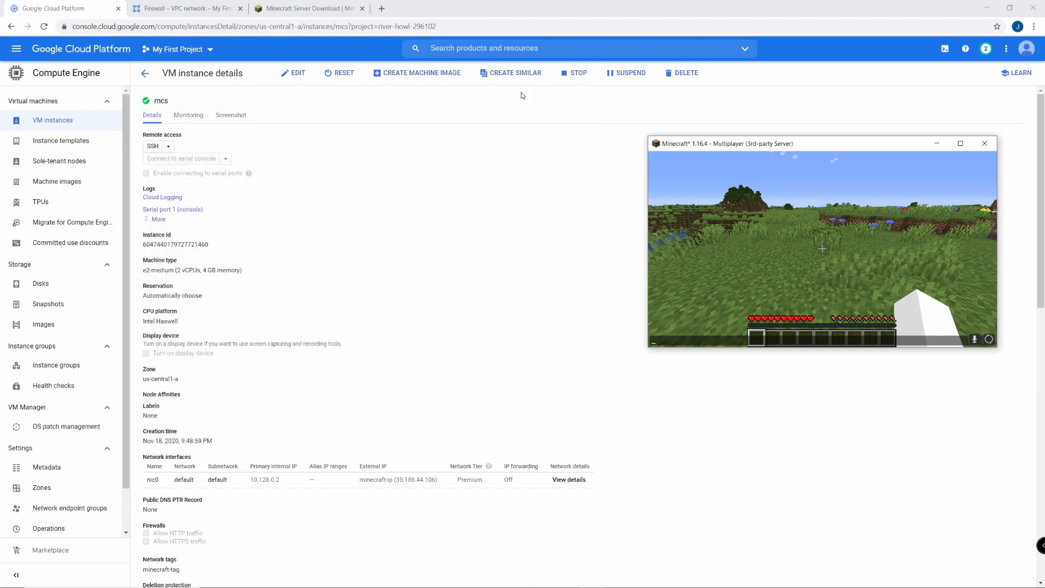
- Check in the game that the server keeps running without SSH, and open a new SSH session to the mcs VM
{"action": "mouse_move", "coordinate": [584, 581]}
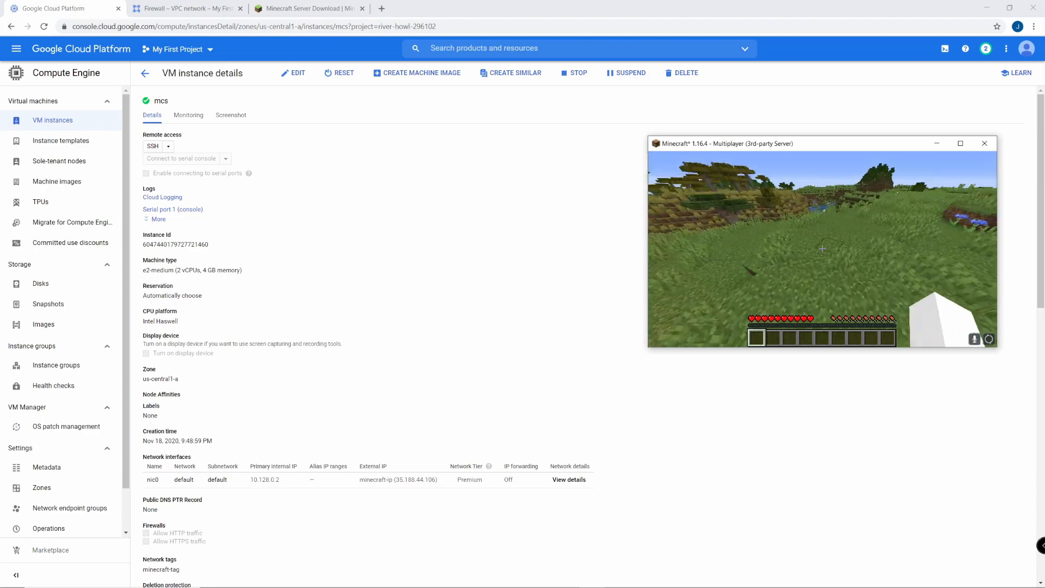
{"action": "key", "text": "Escape"}
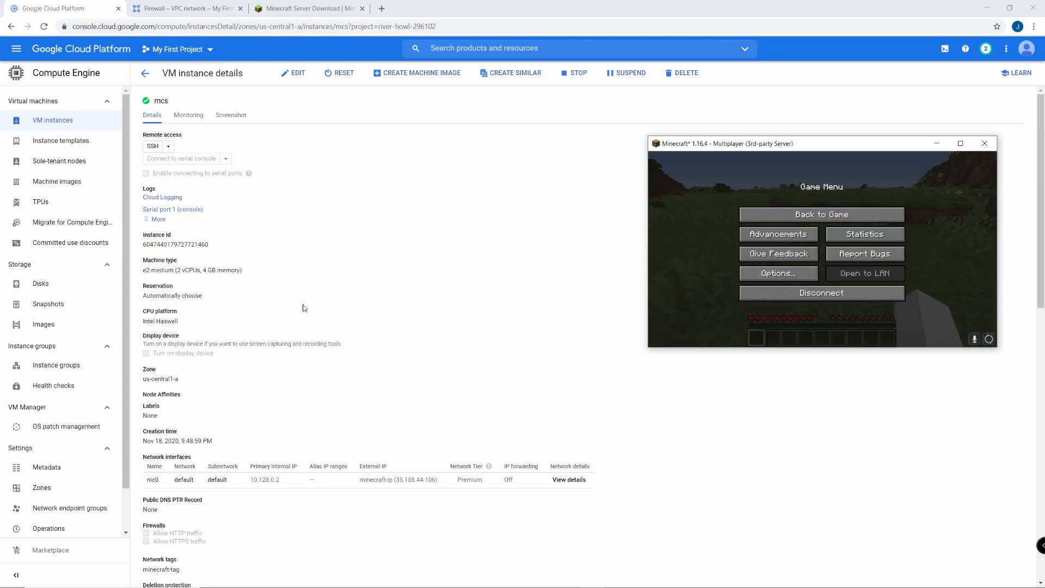
{"action": "left_click", "coordinate": [464, 248]}
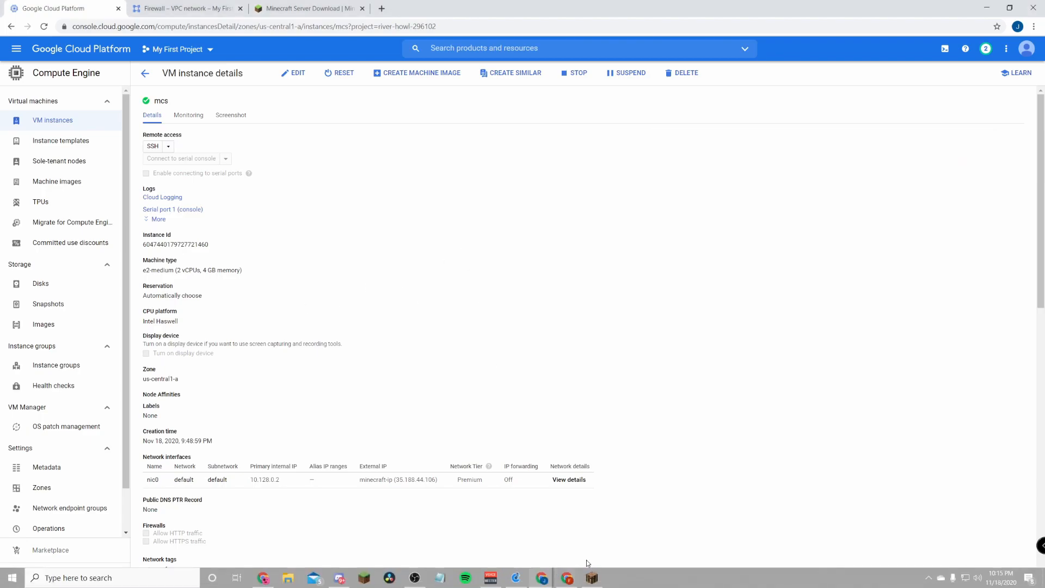
{"action": "left_click", "coordinate": [146, 145]}
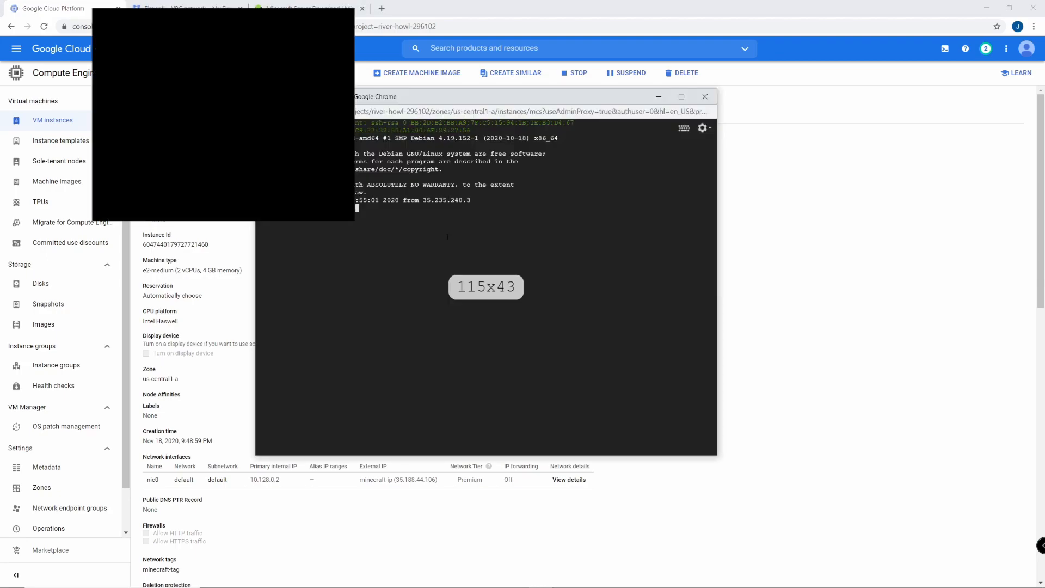
- Switch to the root shell with sudo su in the new SSH session and change to the /home/minecraft directory
{"action": "type", "text": "sudo siu"}
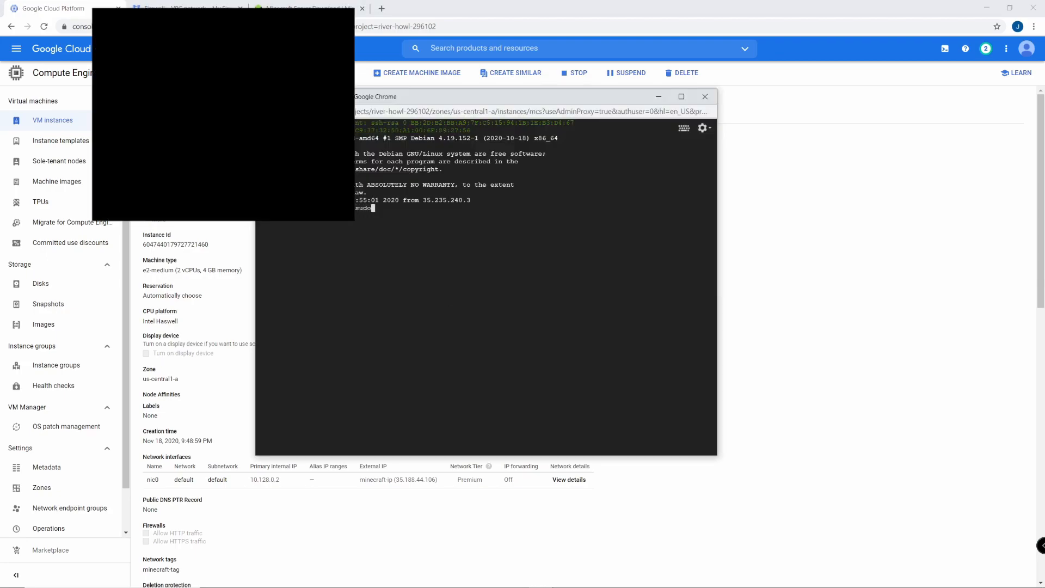
{"action": "key", "text": "BackSpace"}
{"action": "key", "text": "BackSpace"}
{"action": "type", "text": "u"}
{"action": "key", "text": "Return"}
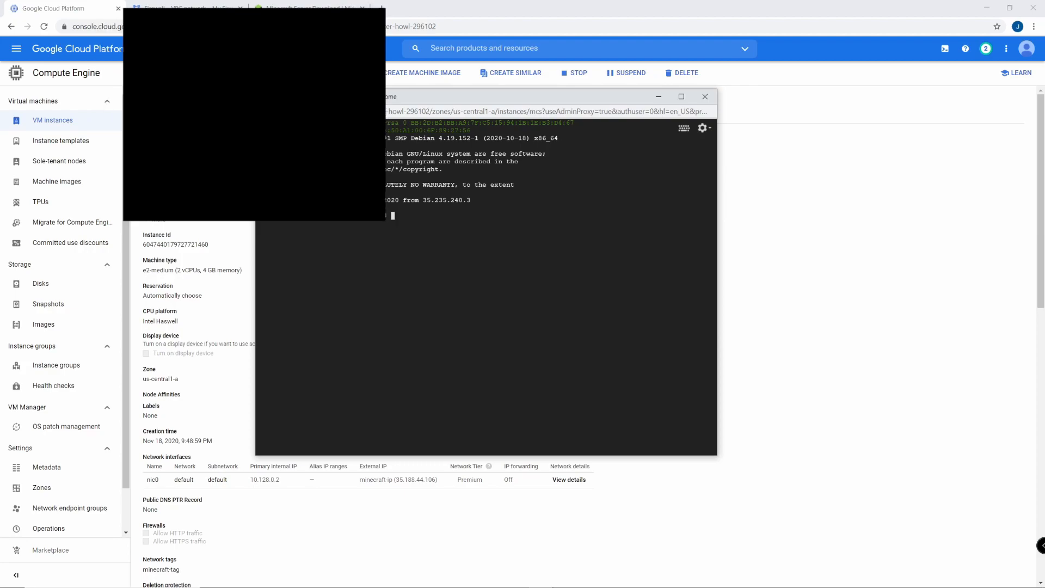
{"action": "type", "text": "ls"}
{"action": "key", "text": "Return"}
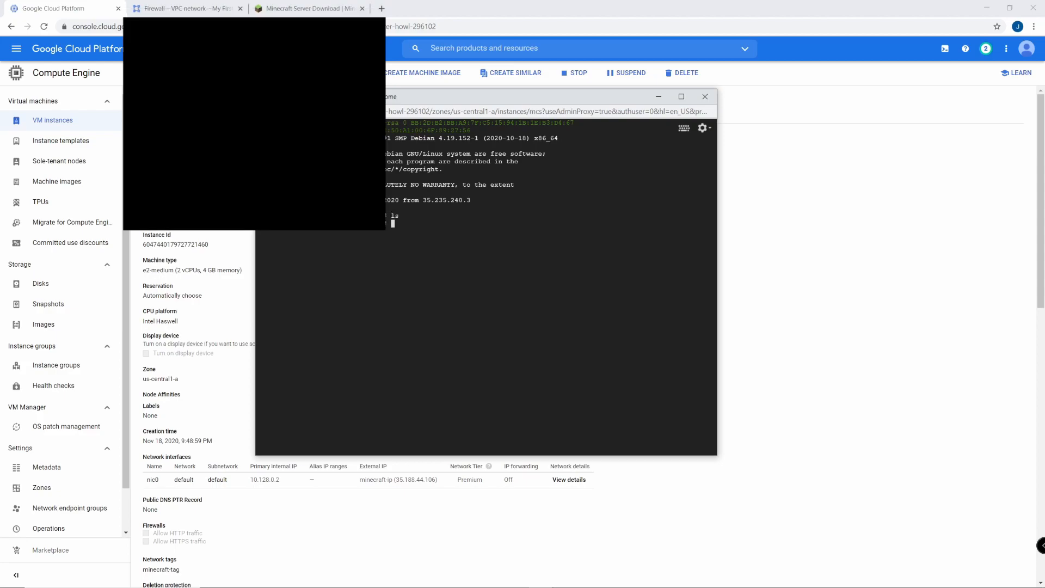
{"action": "type", "text": "cd /home/minecraft"}
{"action": "key", "text": "Return"}
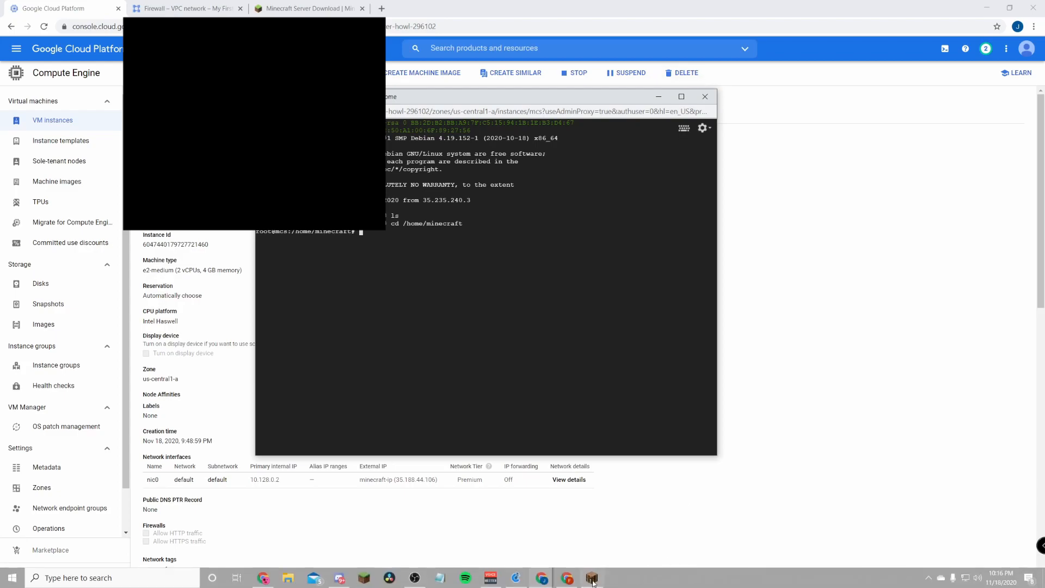
- Bring up the game beside the SSH window, reattach with screen -r minecraft, and stop the server from its console
{"action": "left_click", "coordinate": [592, 578]}
{"action": "left_click", "coordinate": [821, 214]}
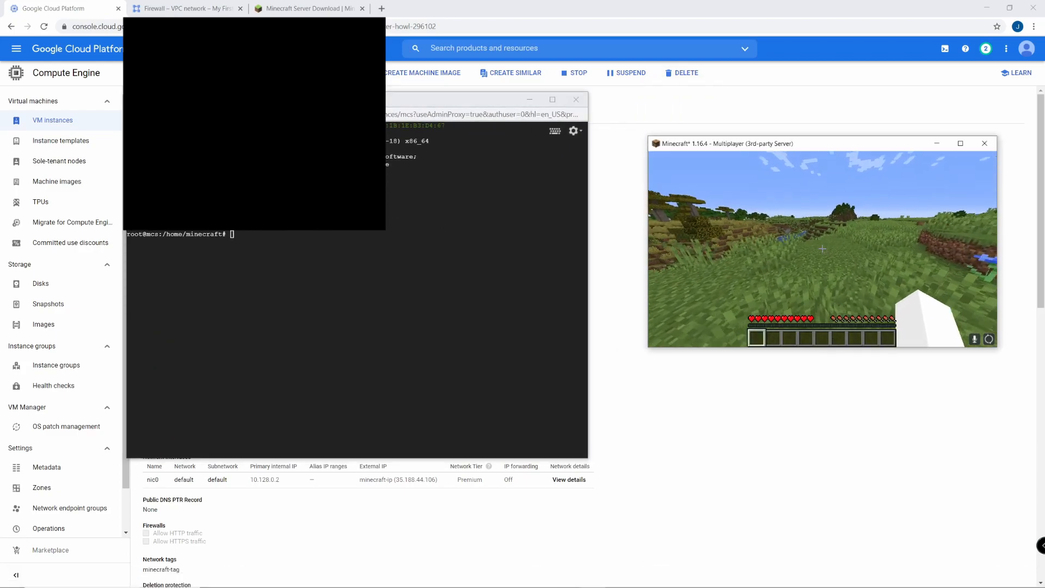
{"action": "key", "text": "t"}
{"action": "left_click", "coordinate": [298, 259]}
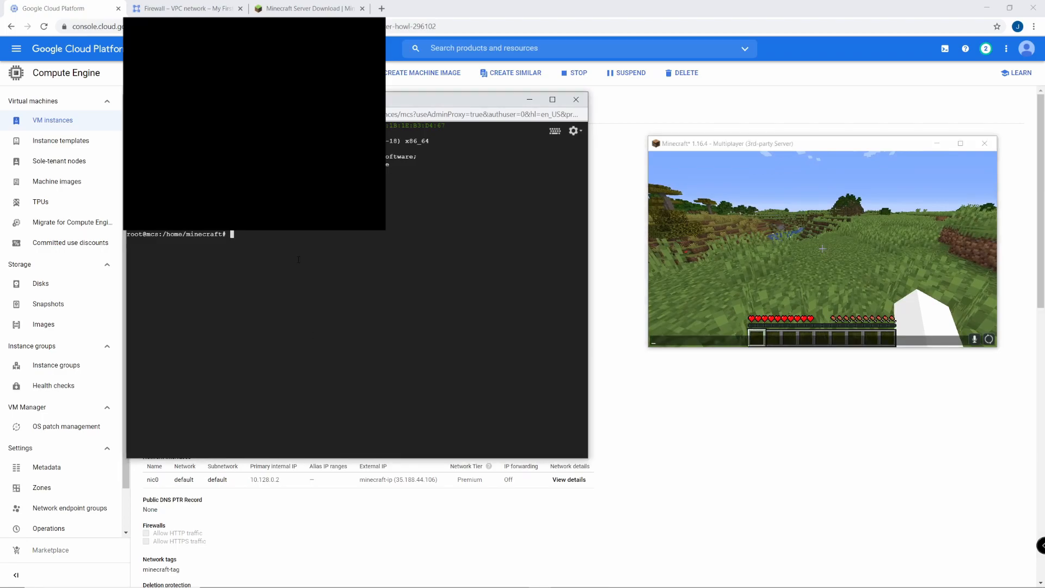
{"action": "type", "text": "screen -r minecraft"}
{"action": "key", "text": "Return"}
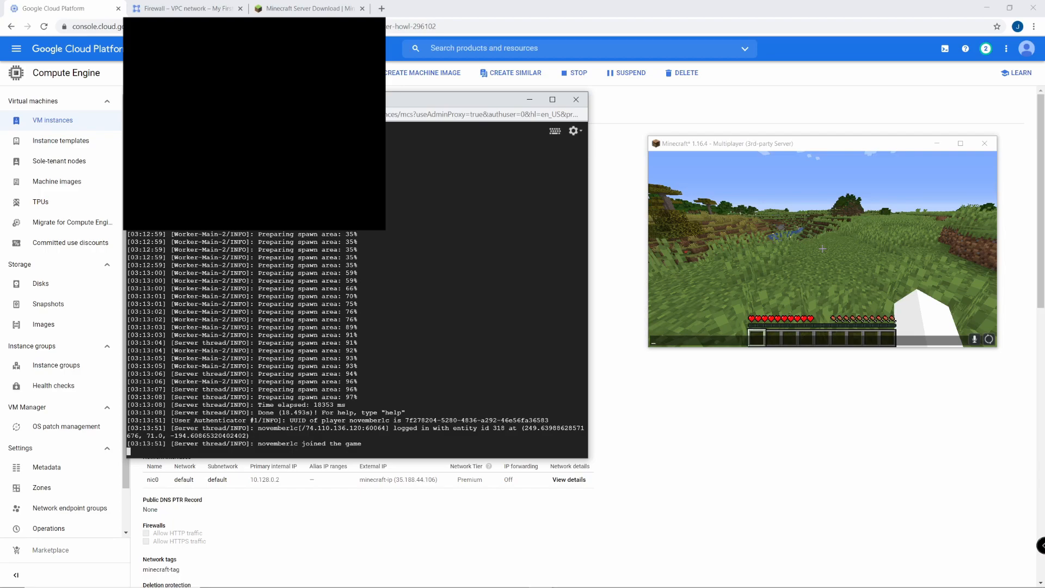
{"action": "type", "text": "stop"}
{"action": "key", "text": "Return"}
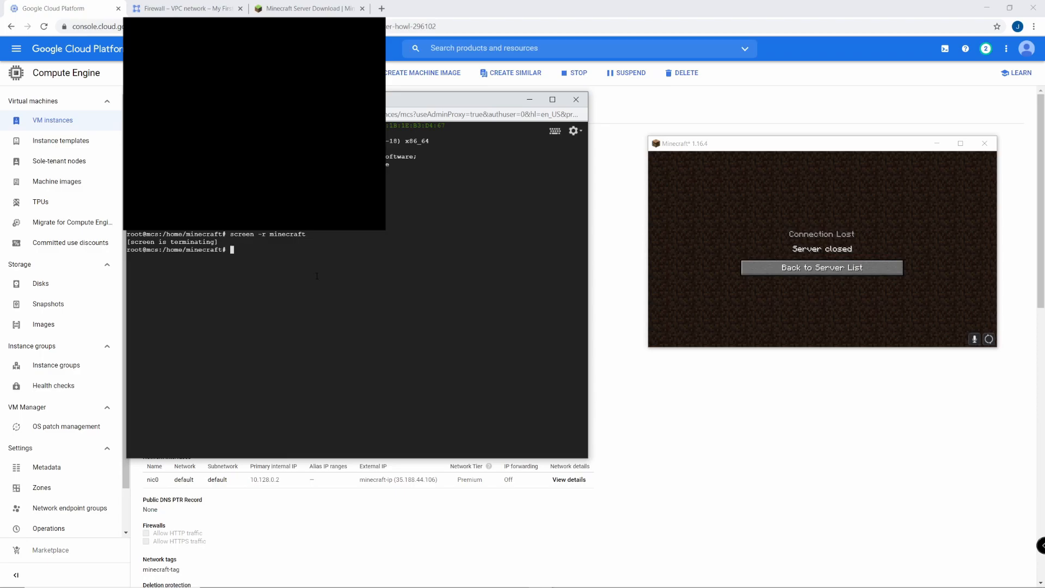
- Exit both the root shell and the SSH session, and close the Minecraft game
{"action": "type", "text": "exit"}
{"action": "key", "text": "Return"}
{"action": "type", "text": "exit"}
{"action": "key", "text": "Return"}
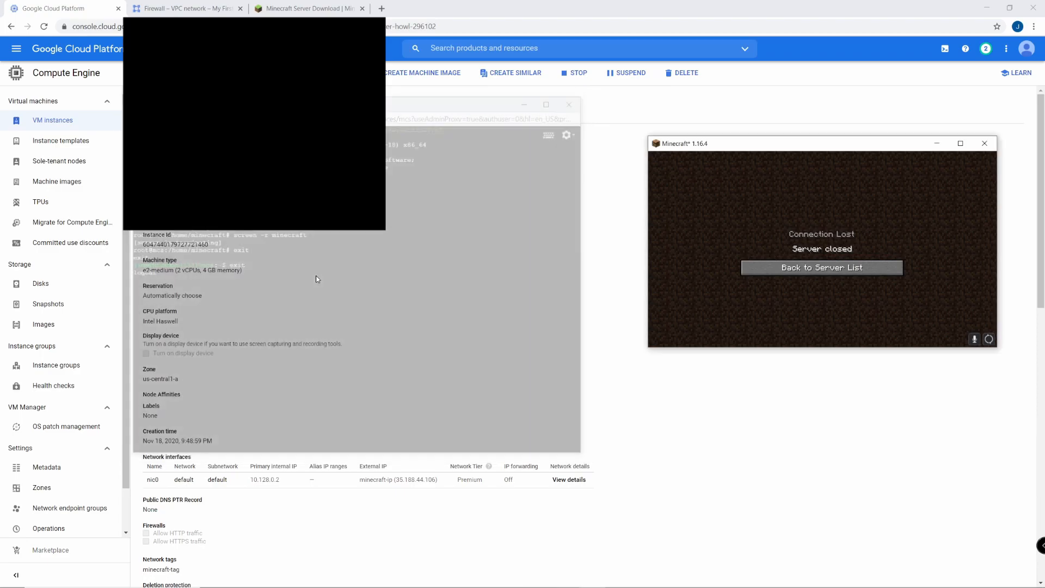
{"action": "left_click", "coordinate": [984, 143]}
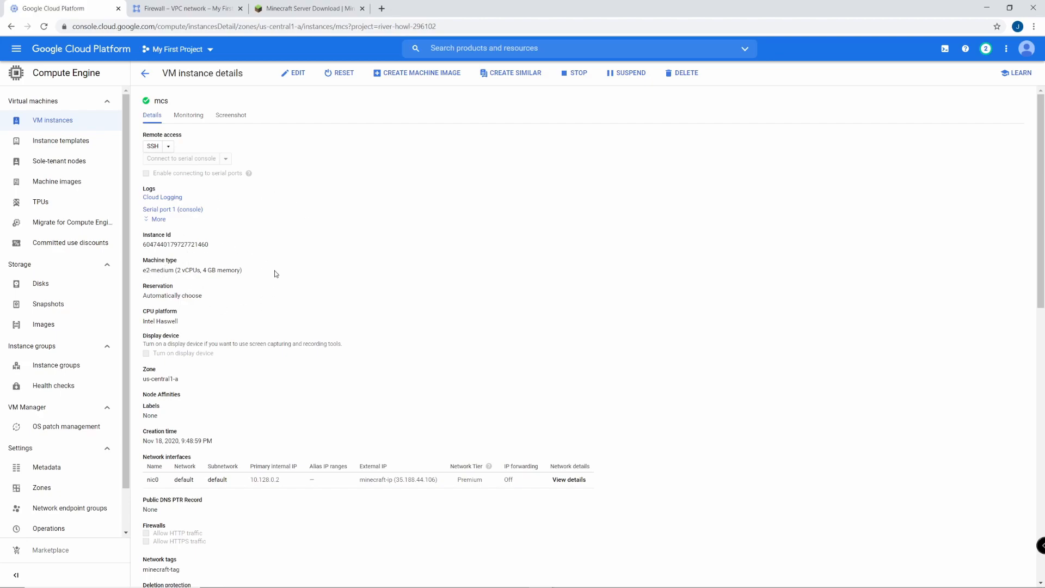
- Stop the mcs VM instance and check the shutdown's progress in the notifications
{"action": "left_click", "coordinate": [573, 71]}
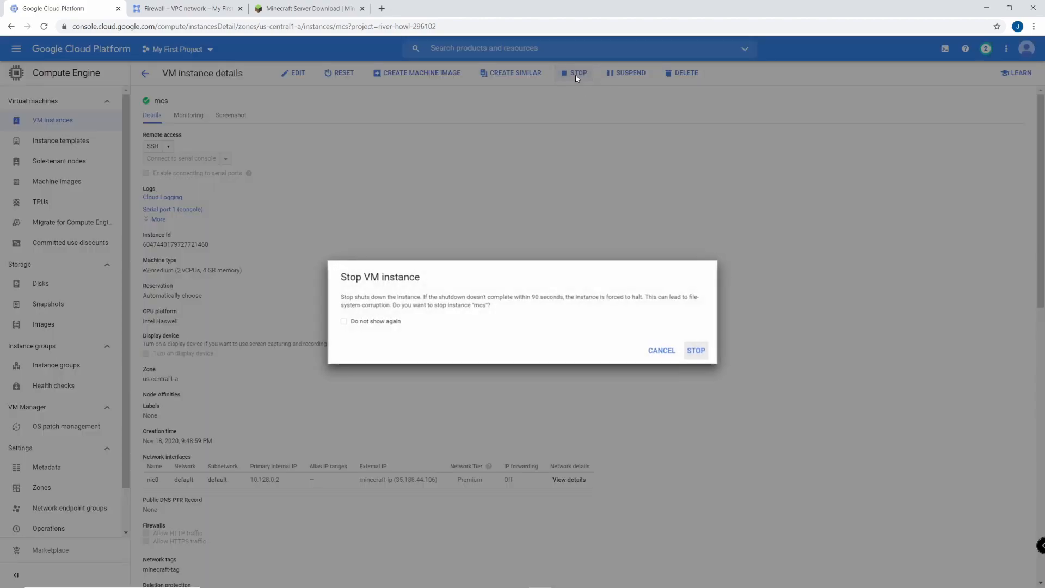
{"action": "left_click", "coordinate": [697, 352]}
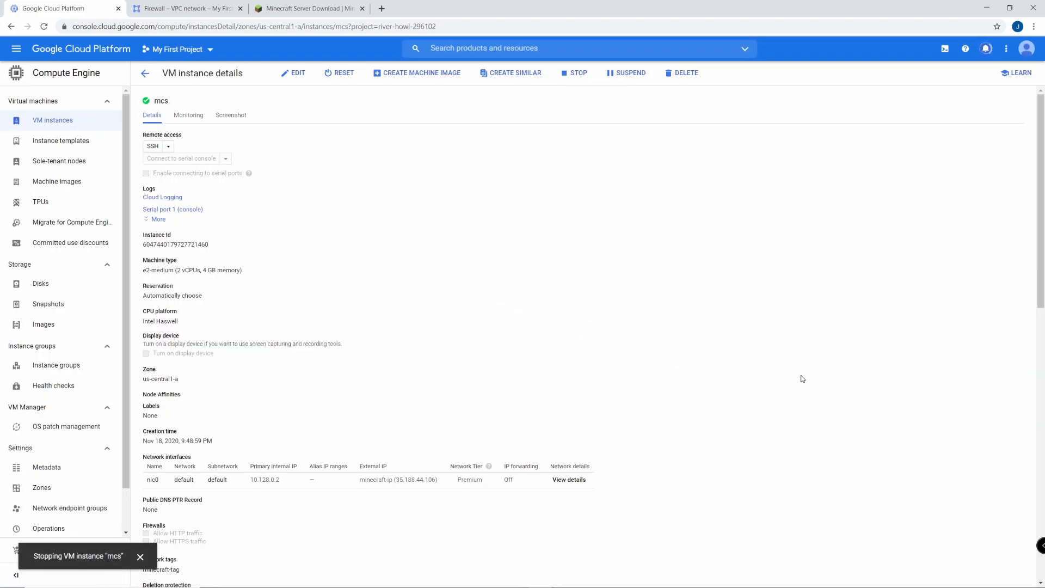
{"action": "left_click", "coordinate": [985, 48]}
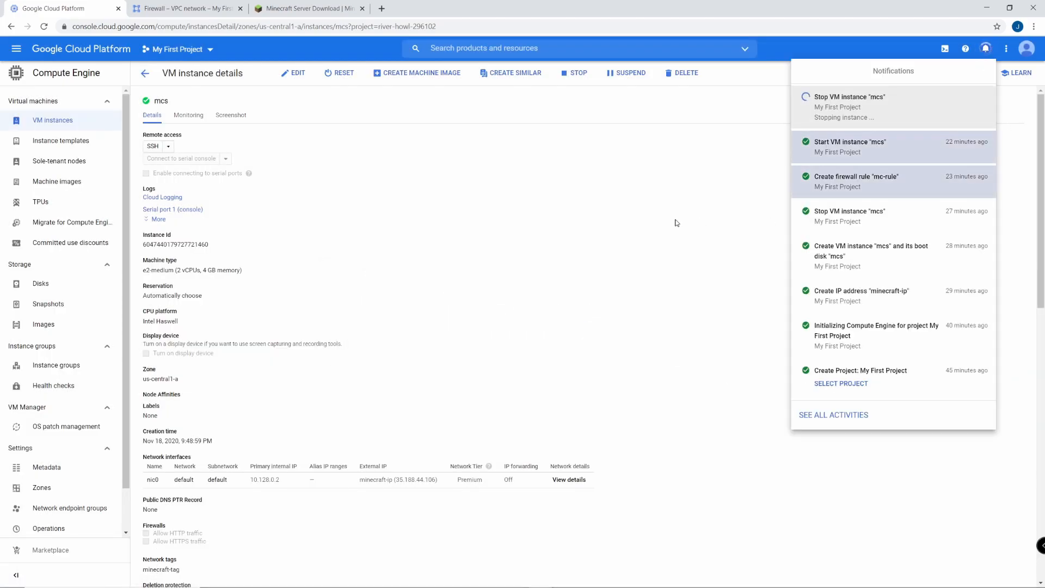
{"action": "left_click", "coordinate": [438, 212]}
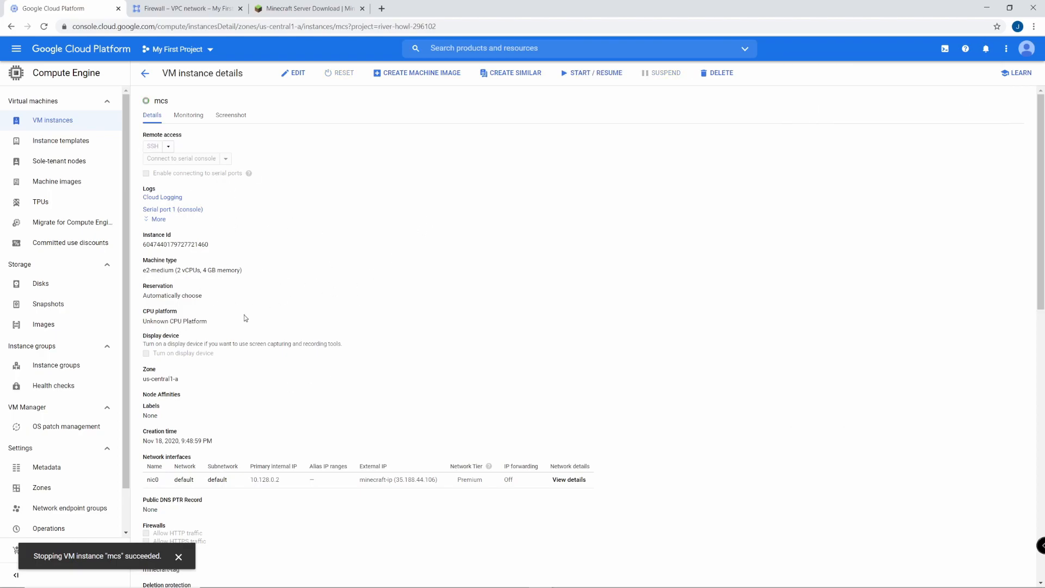
- Open the stopped mcs instance for editing, look over the series choices, and switch the machine family to Compute-optimized
{"action": "left_click", "coordinate": [295, 75]}
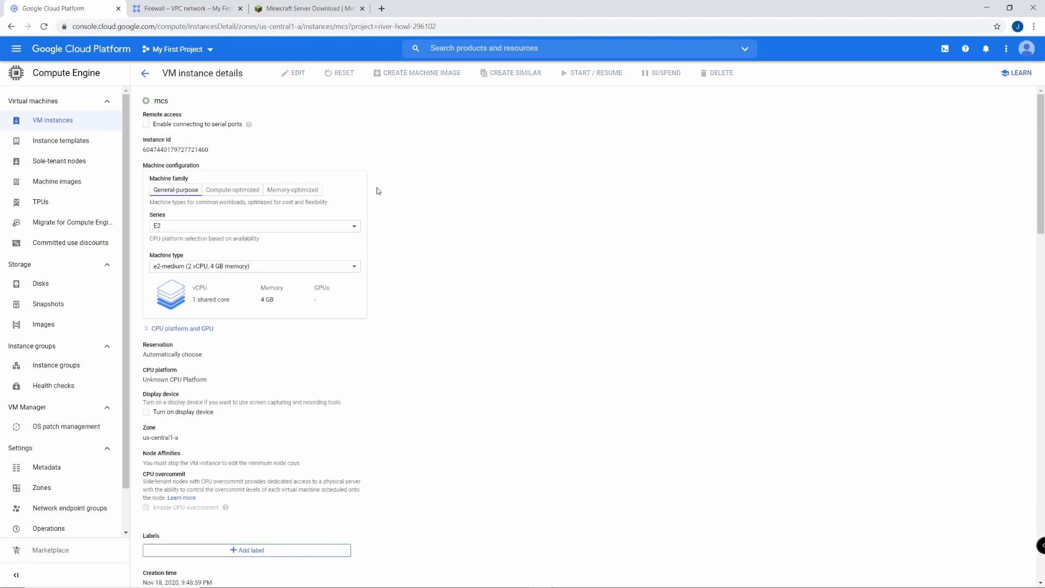
{"action": "left_click", "coordinate": [221, 228]}
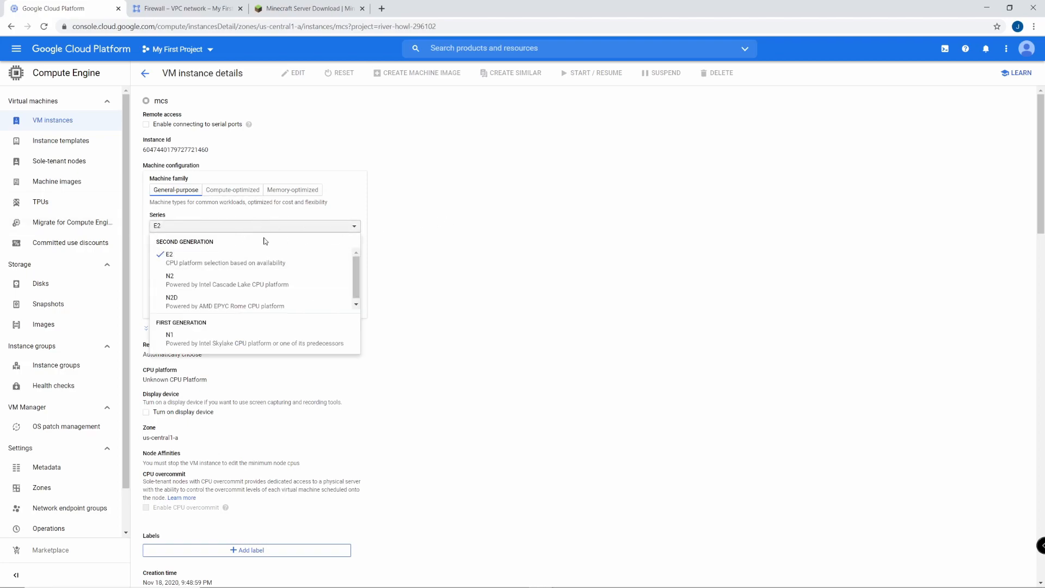
{"action": "left_click", "coordinate": [288, 216]}
{"action": "left_click", "coordinate": [240, 192]}
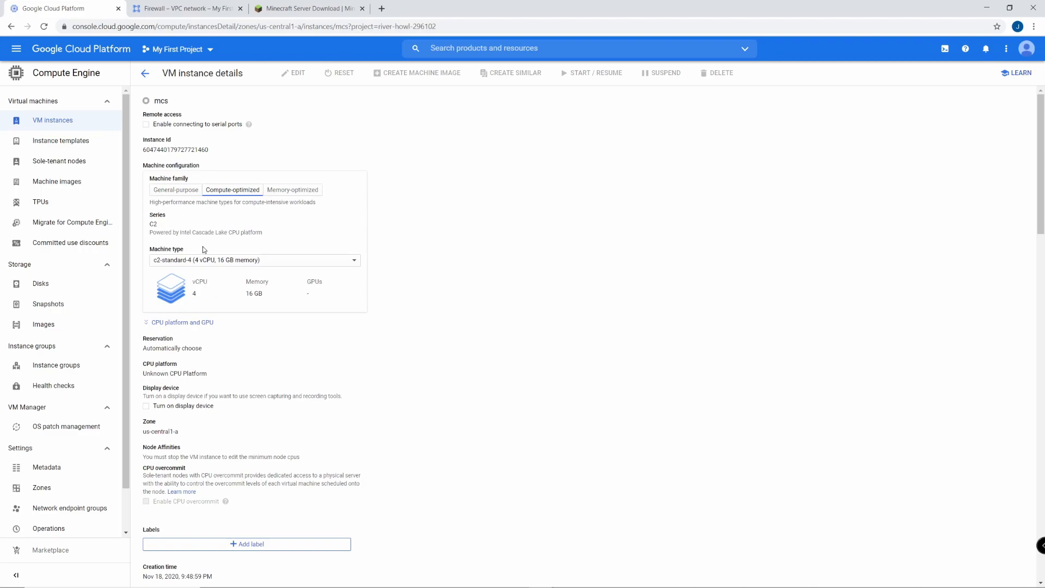
- Look through the C2 machine types and choose c2-standard-60 with 60 vCPU and 240 GB memory
{"action": "left_click", "coordinate": [233, 261]}
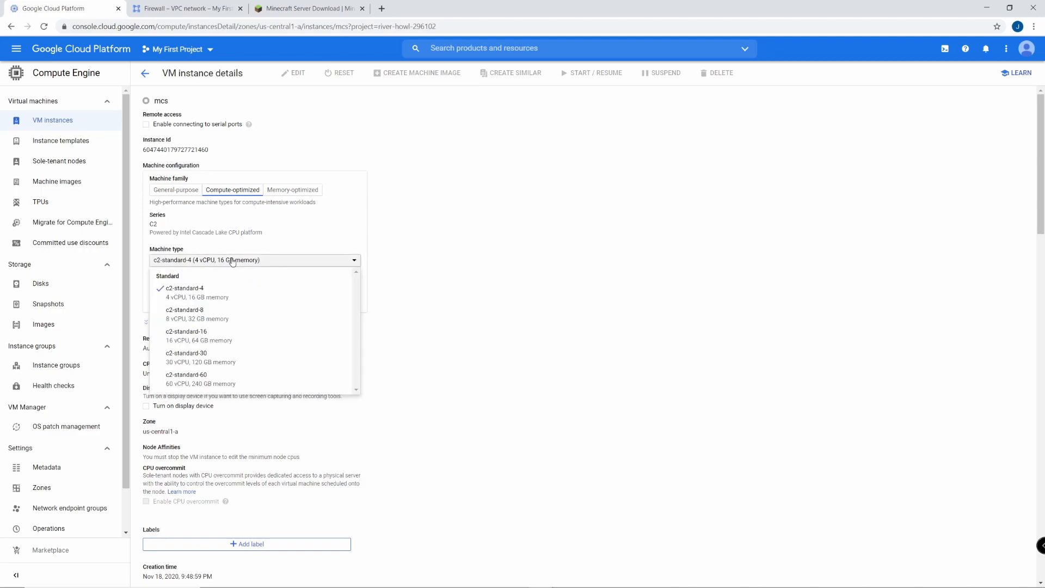
{"action": "scroll", "coordinate": [227, 338], "scroll_direction": "down", "scroll_amount": 2}
{"action": "scroll", "coordinate": [227, 338], "scroll_direction": "up", "scroll_amount": 2}
{"action": "scroll", "coordinate": [304, 336], "scroll_direction": "down", "scroll_amount": 1}
{"action": "scroll", "coordinate": [240, 354], "scroll_direction": "up", "scroll_amount": 1}
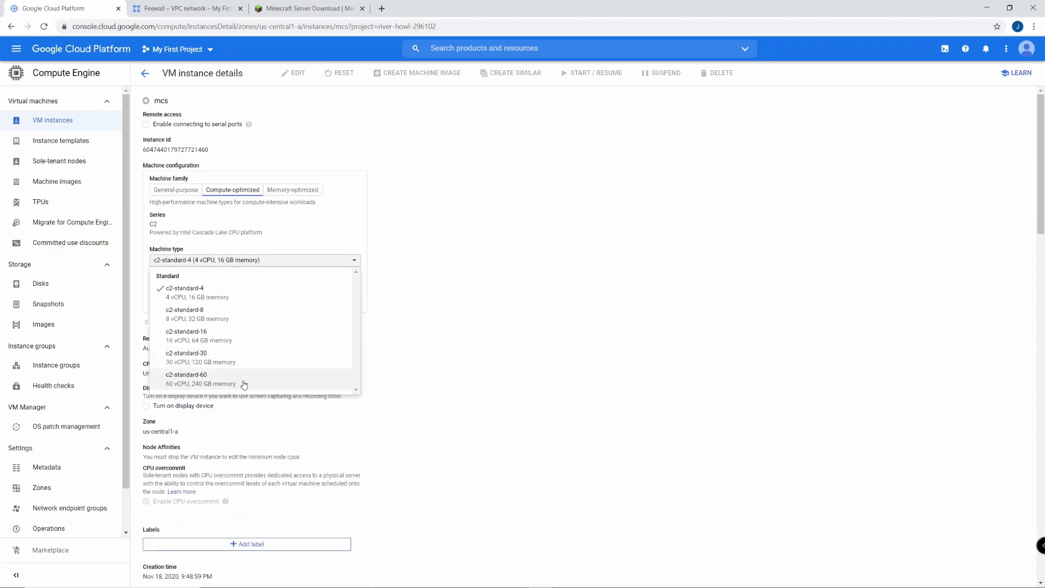
{"action": "left_click", "coordinate": [246, 384]}
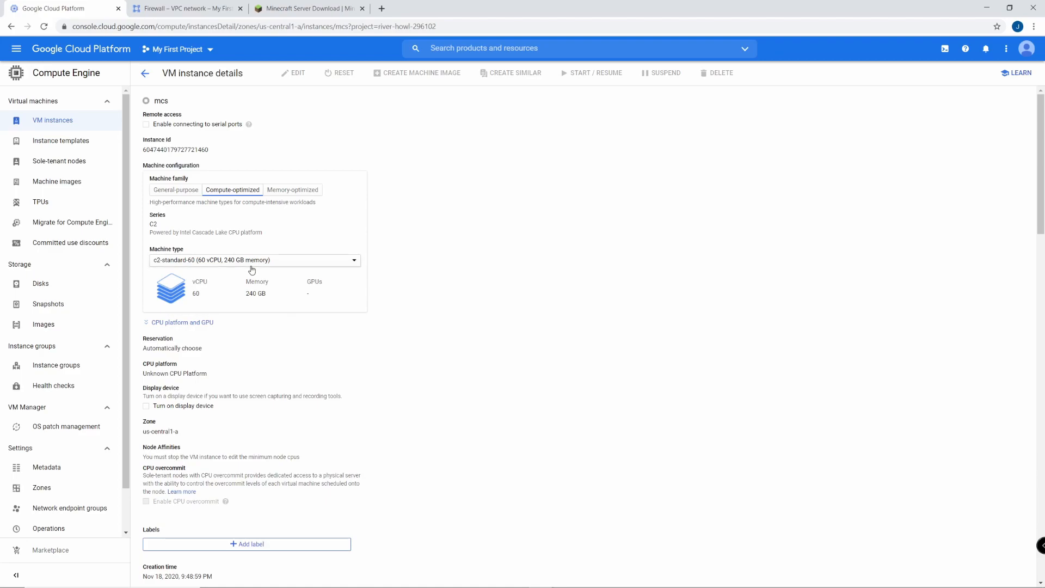
- Set the machine type to c2-standard-4 with 4 vCPU and 16 GB memory, and save the instance
{"action": "left_click", "coordinate": [252, 262]}
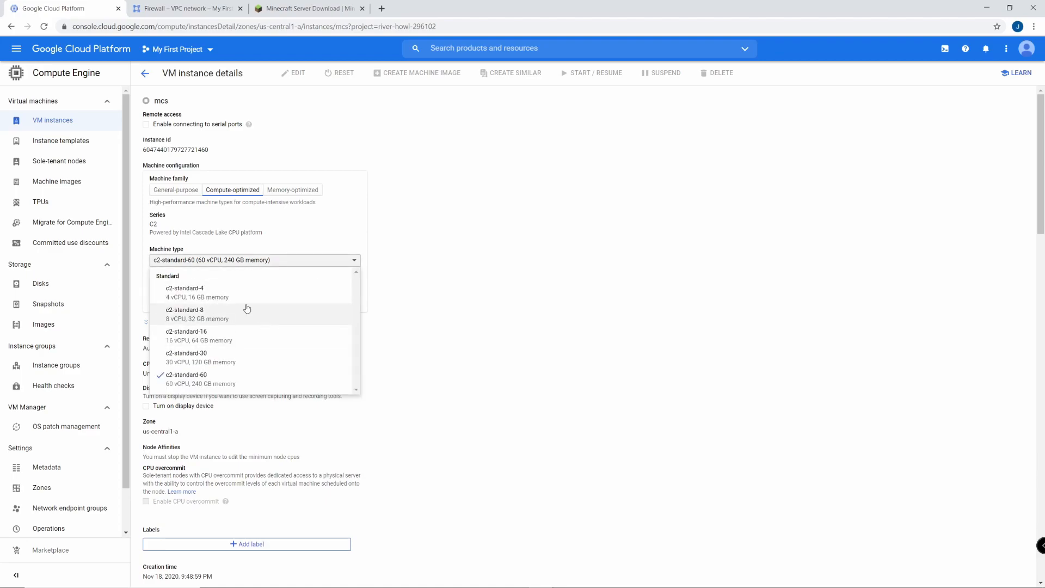
{"action": "left_click", "coordinate": [248, 299]}
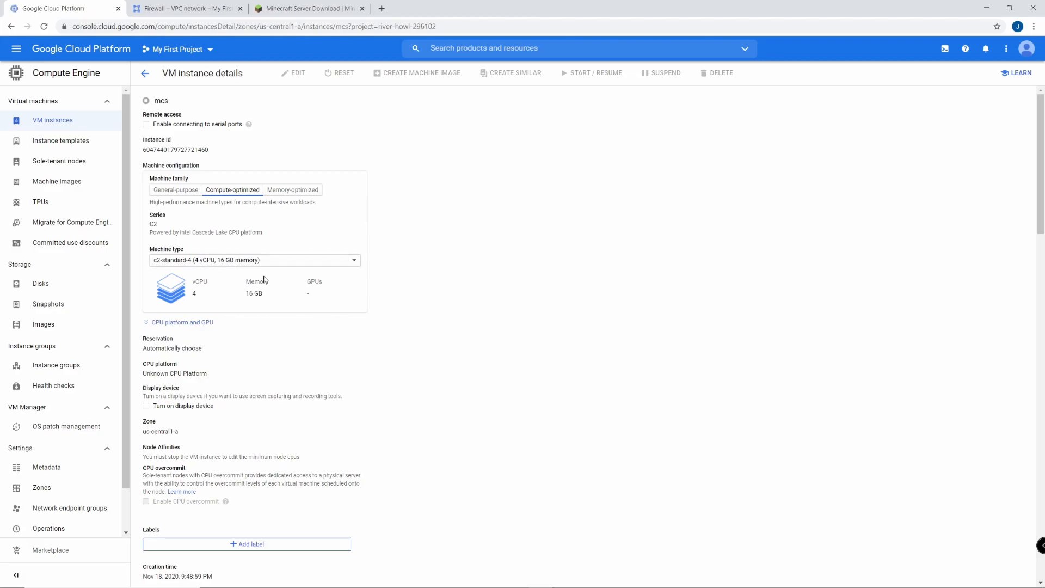
{"action": "scroll", "coordinate": [441, 286], "scroll_direction": "down", "scroll_amount": 20}
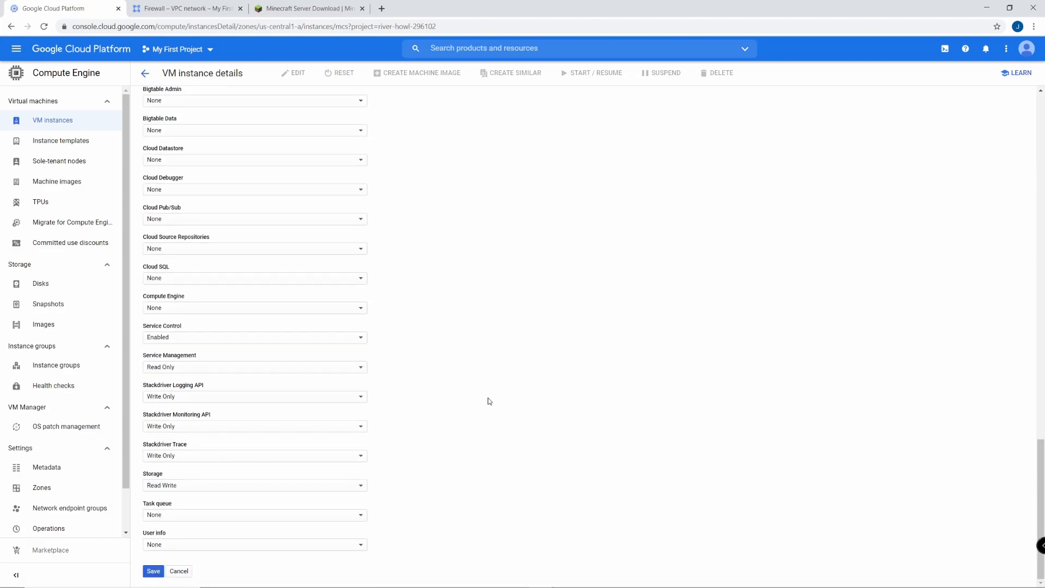
{"action": "left_click", "coordinate": [153, 572]}
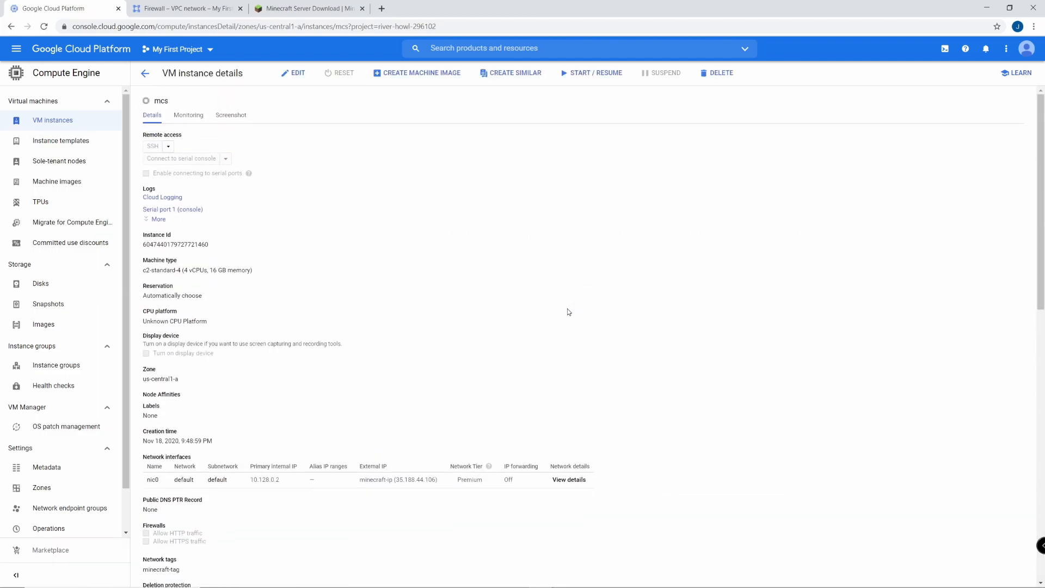
- Try to start the resized mcs VM instance and check the start operation in the notifications
{"action": "left_click", "coordinate": [572, 75]}
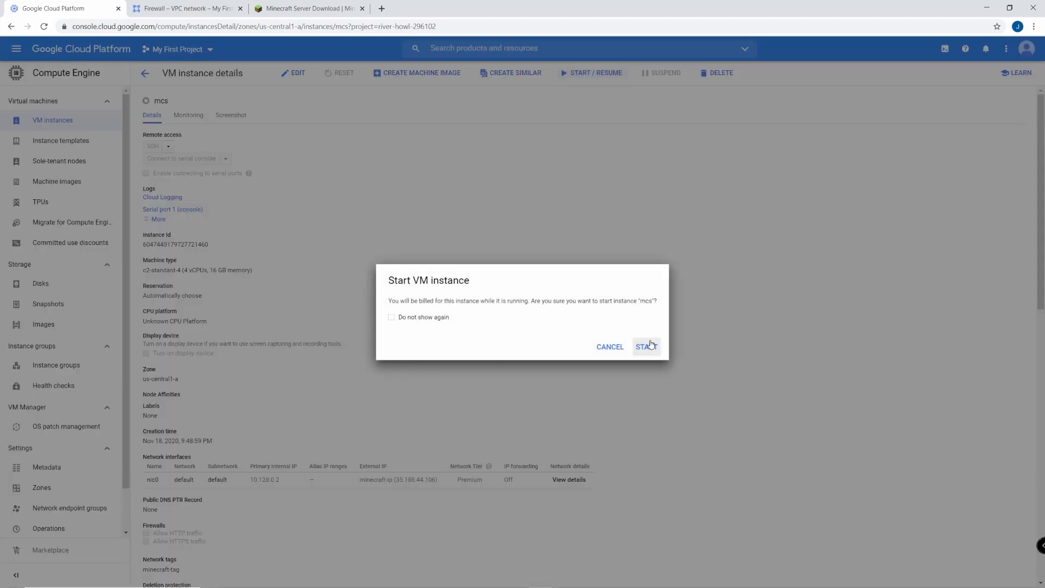
{"action": "left_click", "coordinate": [646, 345]}
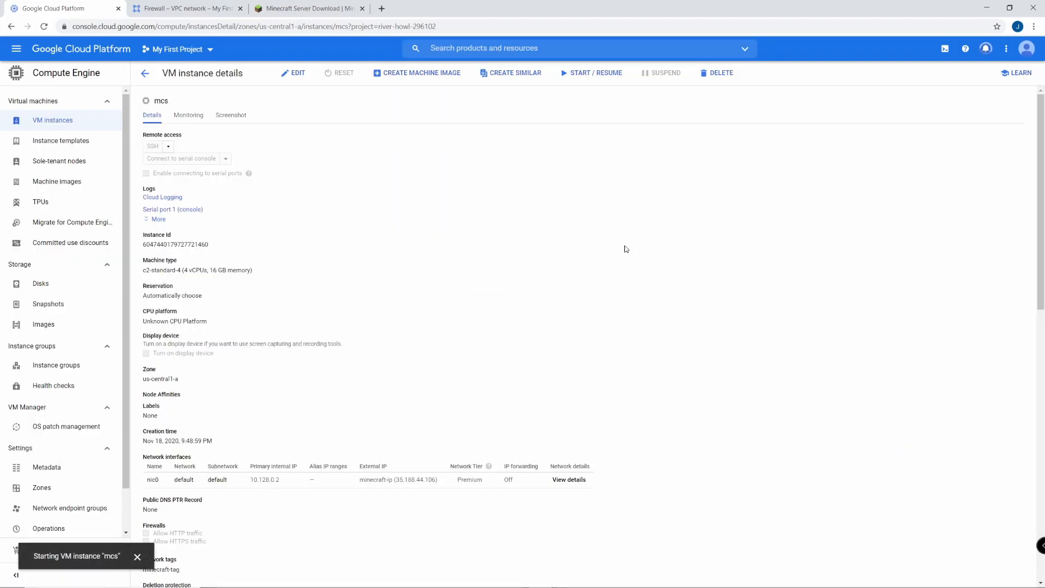
{"action": "left_click", "coordinate": [983, 48]}
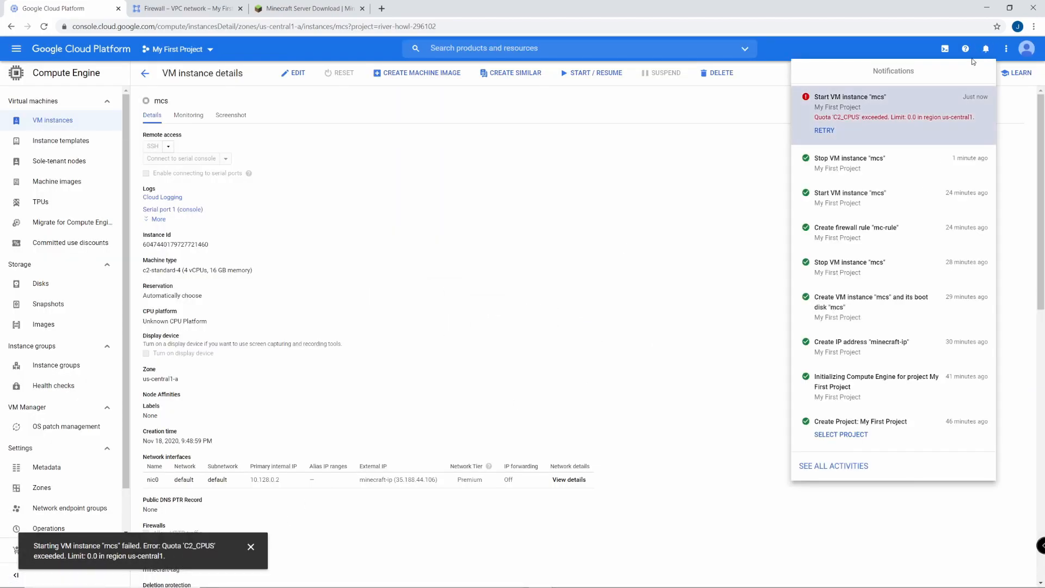
{"action": "left_click", "coordinate": [601, 182]}
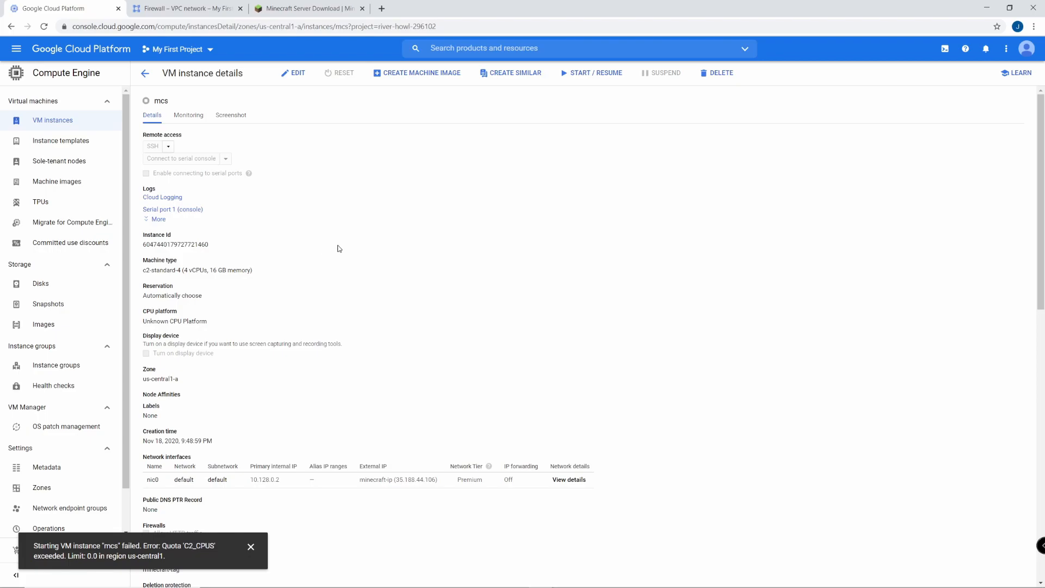
- Open the mcs instance for editing and review its settings and the available C2 machine types
{"action": "scroll", "coordinate": [340, 250], "scroll_direction": "down", "scroll_amount": 10}
{"action": "scroll", "coordinate": [392, 246], "scroll_direction": "up", "scroll_amount": 7}
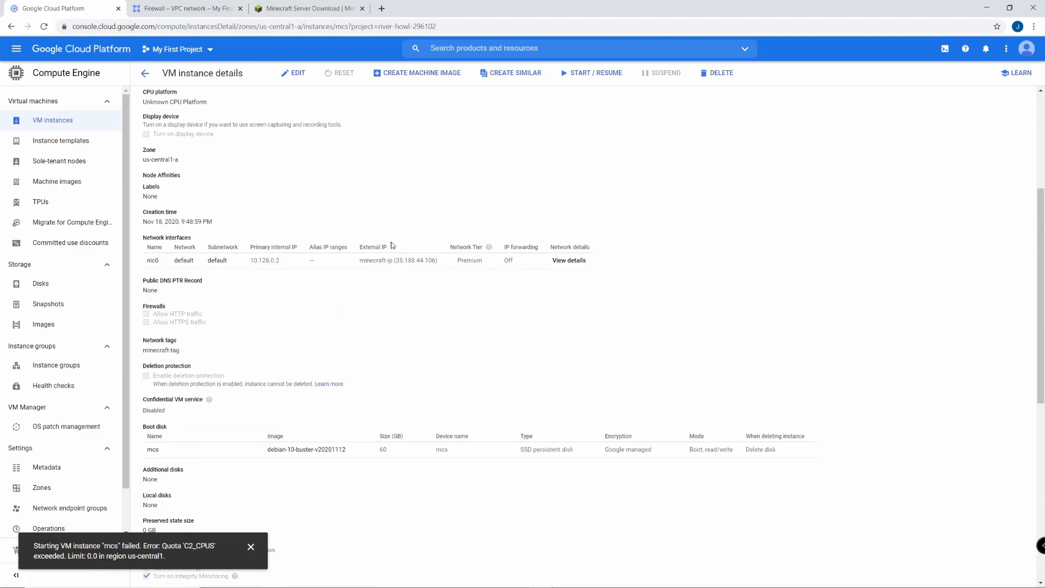
{"action": "scroll", "coordinate": [391, 245], "scroll_direction": "up", "scroll_amount": 5}
{"action": "left_click", "coordinate": [294, 72]}
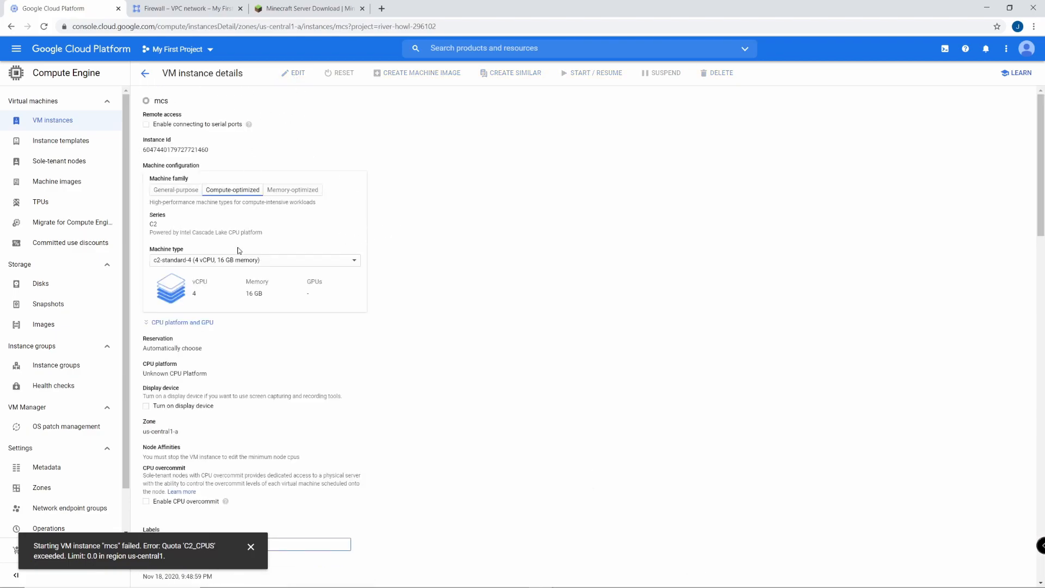
{"action": "scroll", "coordinate": [438, 245], "scroll_direction": "down", "scroll_amount": 7}
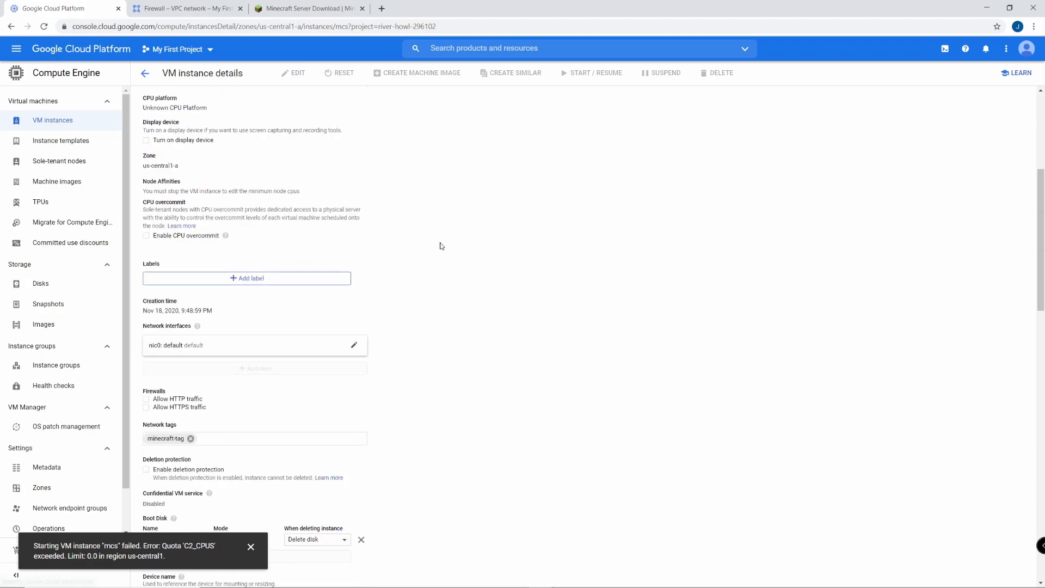
{"action": "scroll", "coordinate": [440, 246], "scroll_direction": "down", "scroll_amount": 12}
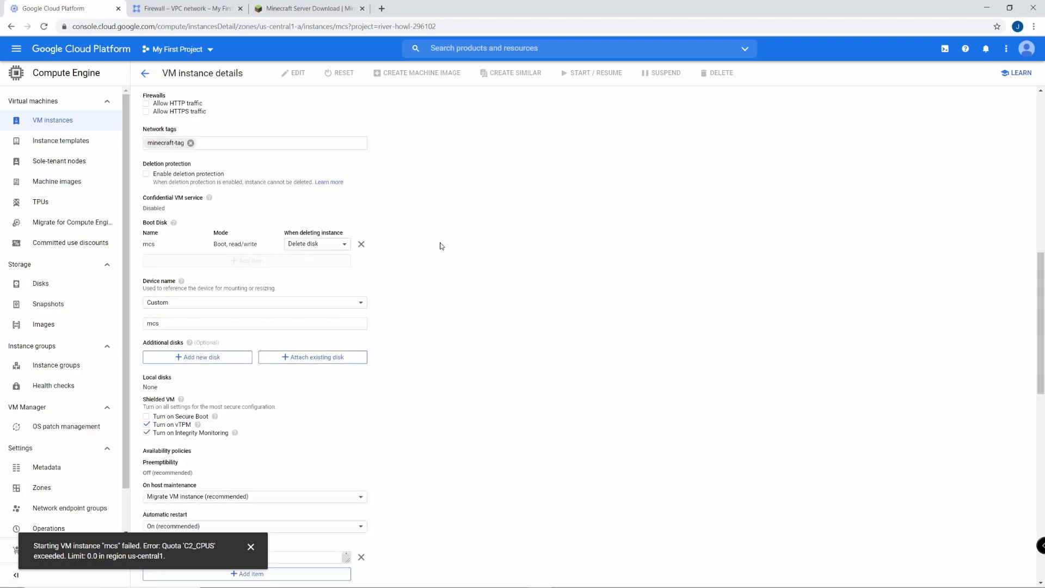
{"action": "scroll", "coordinate": [441, 246], "scroll_direction": "down", "scroll_amount": 4}
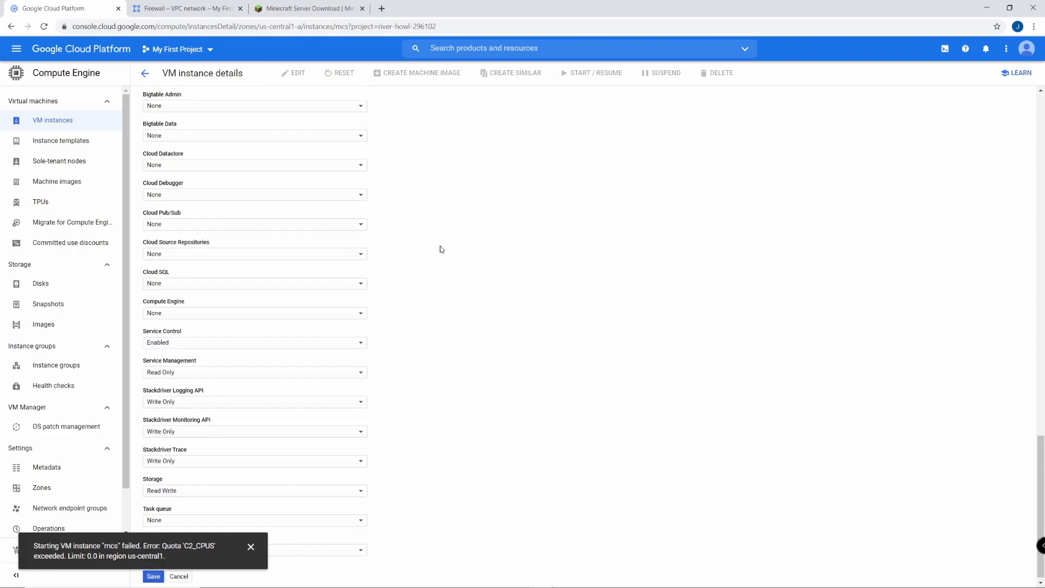
{"action": "scroll", "coordinate": [430, 243], "scroll_direction": "up", "scroll_amount": 20}
{"action": "left_click", "coordinate": [245, 258]}
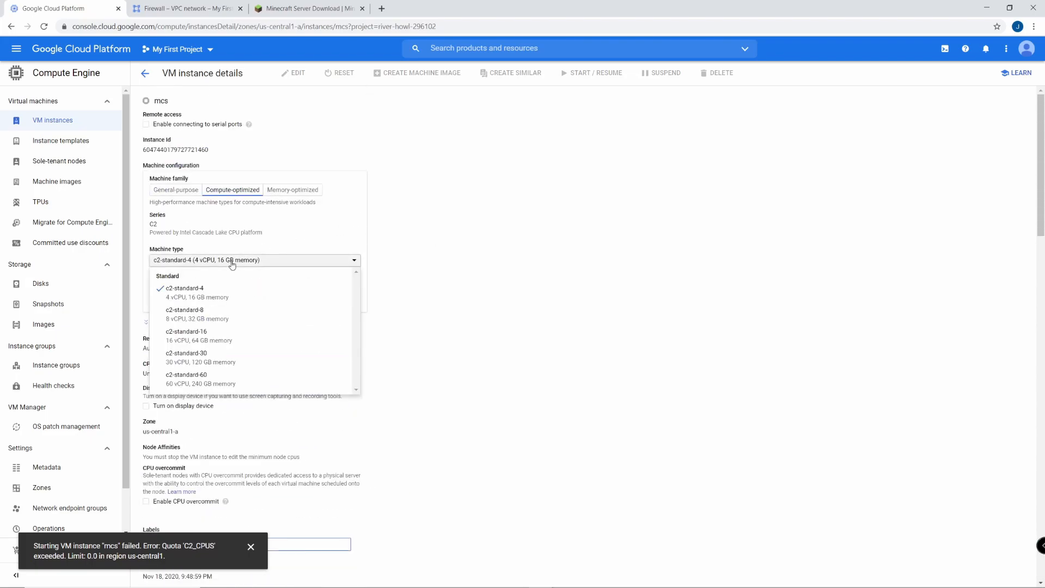
{"action": "left_click", "coordinate": [283, 229]}
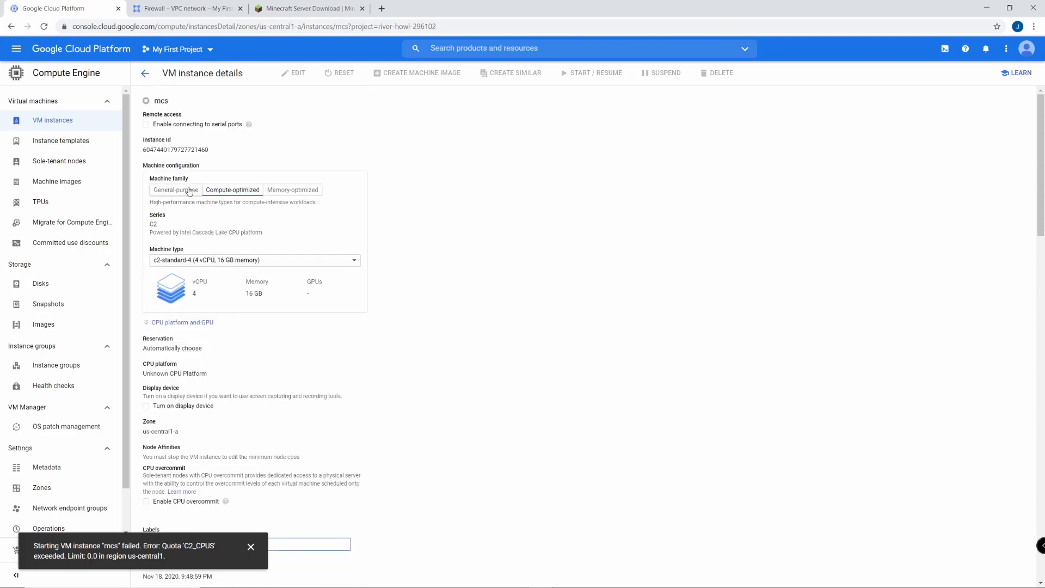
- Switch the instance to the General-purpose family, E2 series, with machine type e2-standard-4 (4 vCPU, 16 GB memory), and save it
{"action": "left_click", "coordinate": [187, 190]}
{"action": "left_click", "coordinate": [212, 227]}
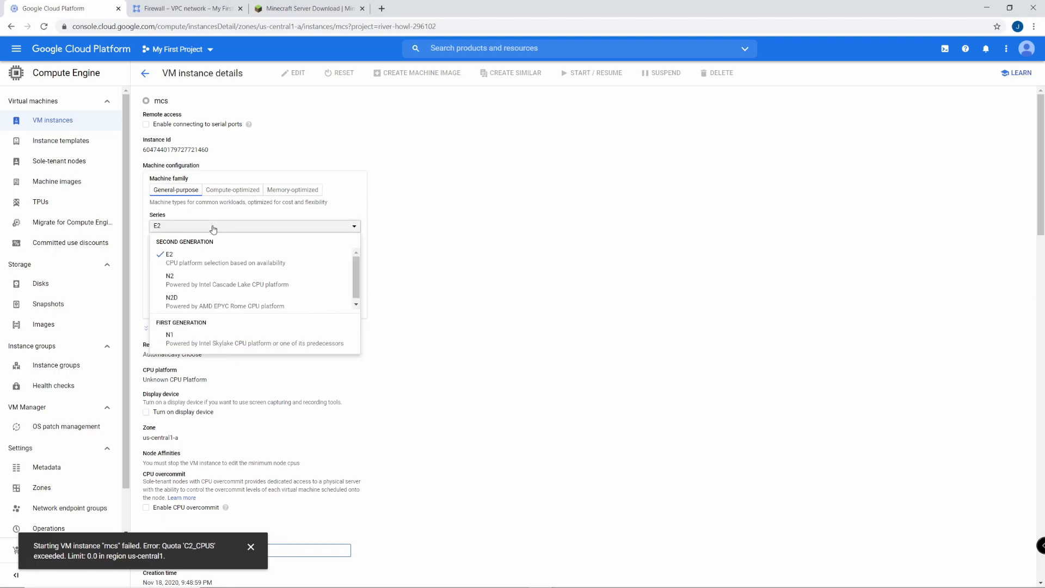
{"action": "left_click", "coordinate": [213, 228]}
{"action": "left_click", "coordinate": [210, 266]}
{"action": "left_click", "coordinate": [218, 430]}
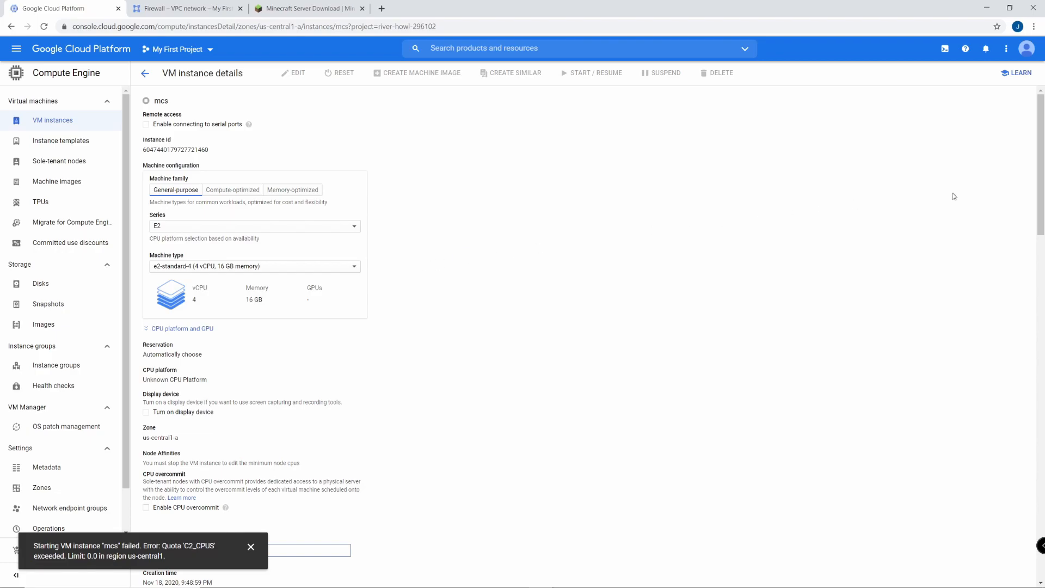
{"action": "left_click_drag", "start_coordinate": [1043, 127], "coordinate": [1043, 473]}
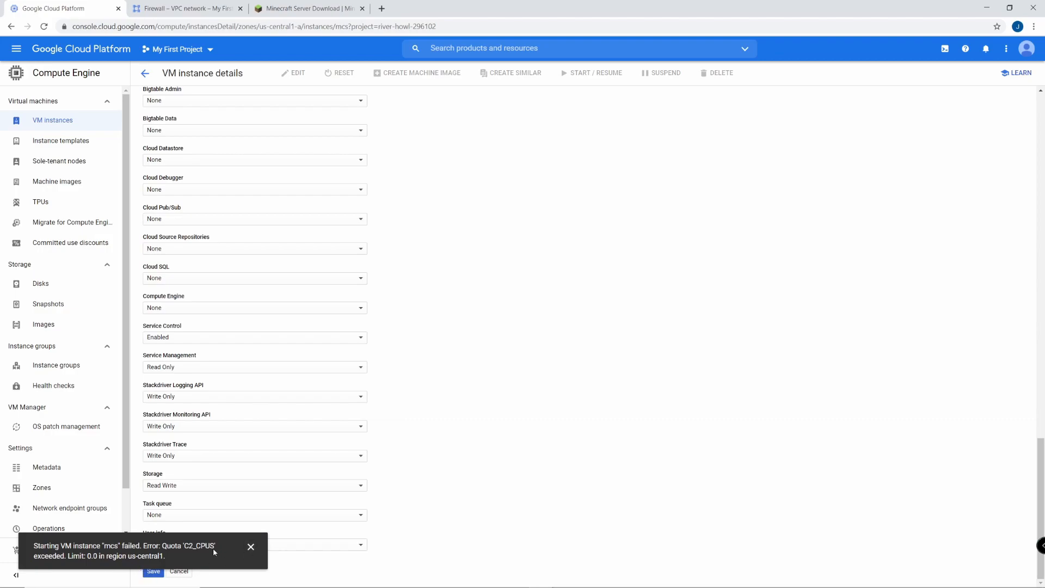
{"action": "left_click", "coordinate": [250, 547]}
{"action": "left_click", "coordinate": [153, 571]}
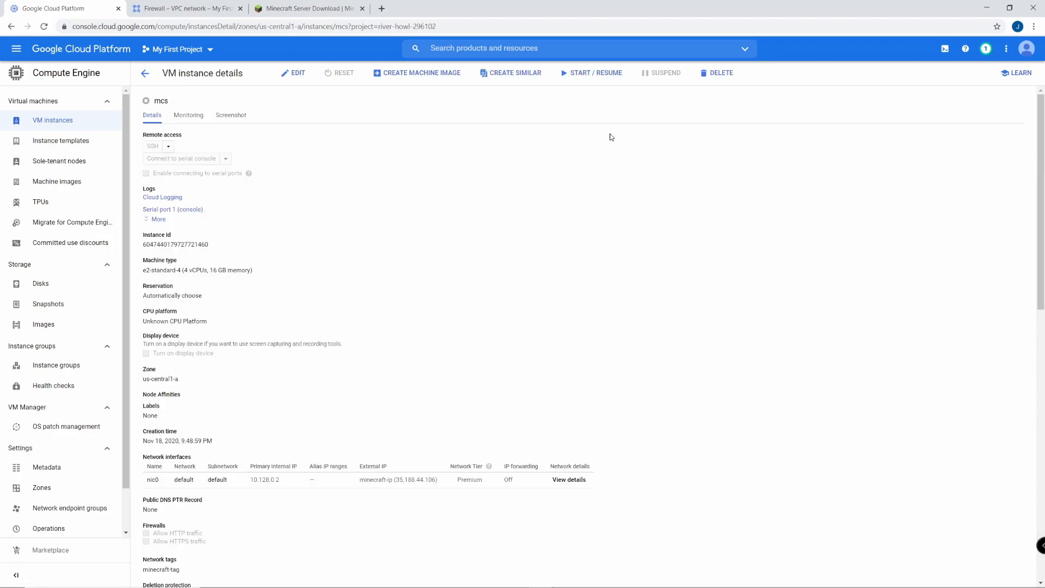
- Start the mcs VM instance and open an SSH terminal session to it
{"action": "left_click", "coordinate": [595, 81]}
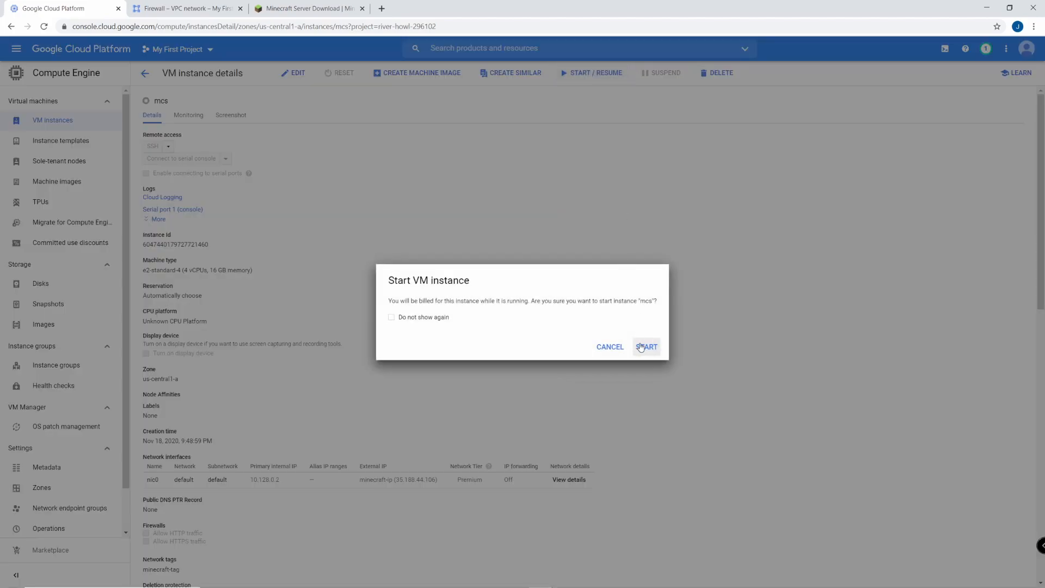
{"action": "left_click", "coordinate": [643, 346]}
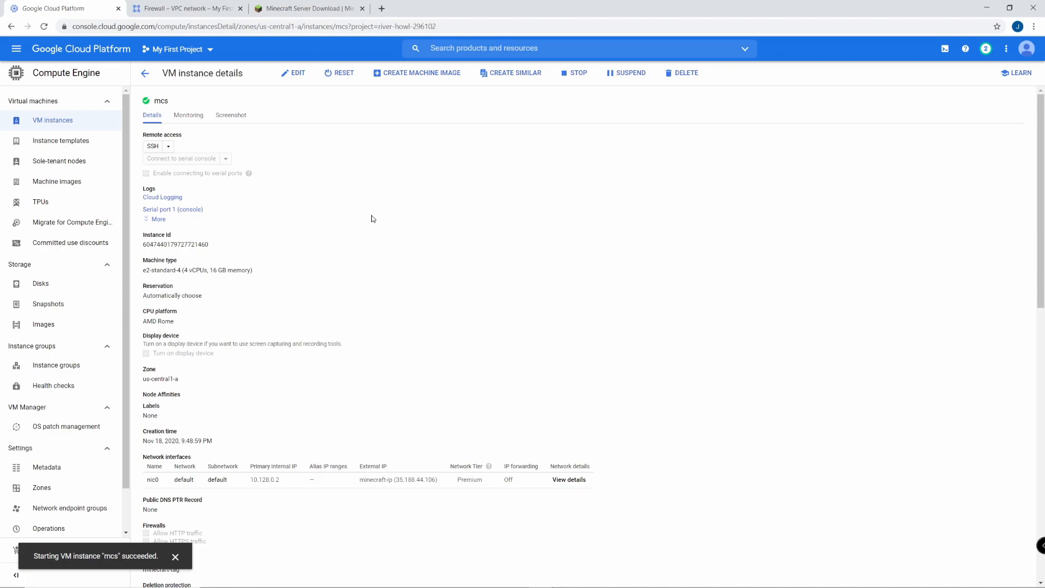
{"action": "left_click", "coordinate": [153, 147]}
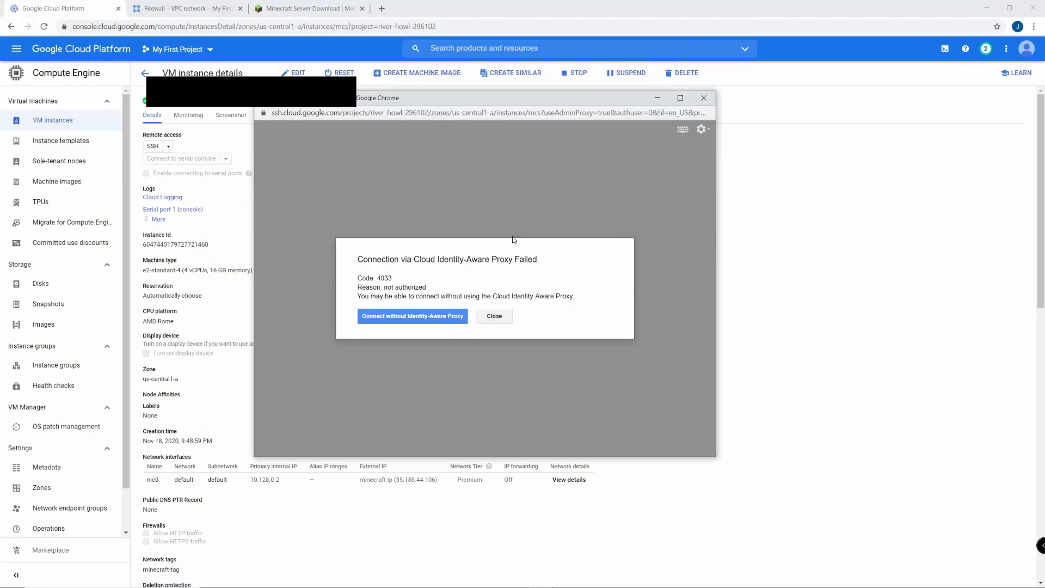
{"action": "left_click", "coordinate": [494, 316]}
{"action": "left_click", "coordinate": [153, 145]}
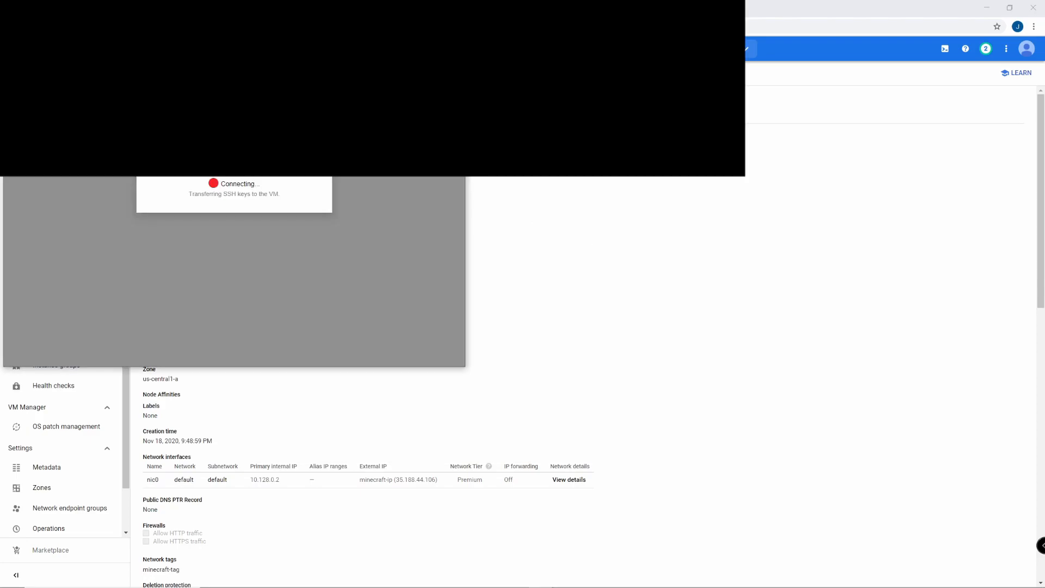
{"action": "left_click_drag", "start_coordinate": [250, 7], "coordinate": [508, 126]}
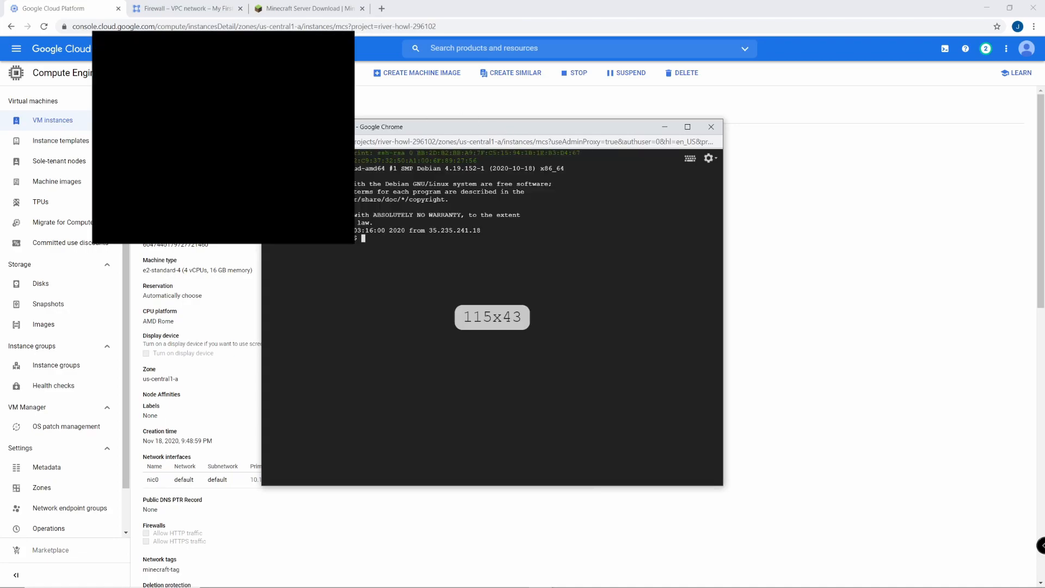
- Get a root shell with sudo su, change to /home/minecraft and list its files
{"action": "type", "text": "sudo su"}
{"action": "key", "text": "Return"}
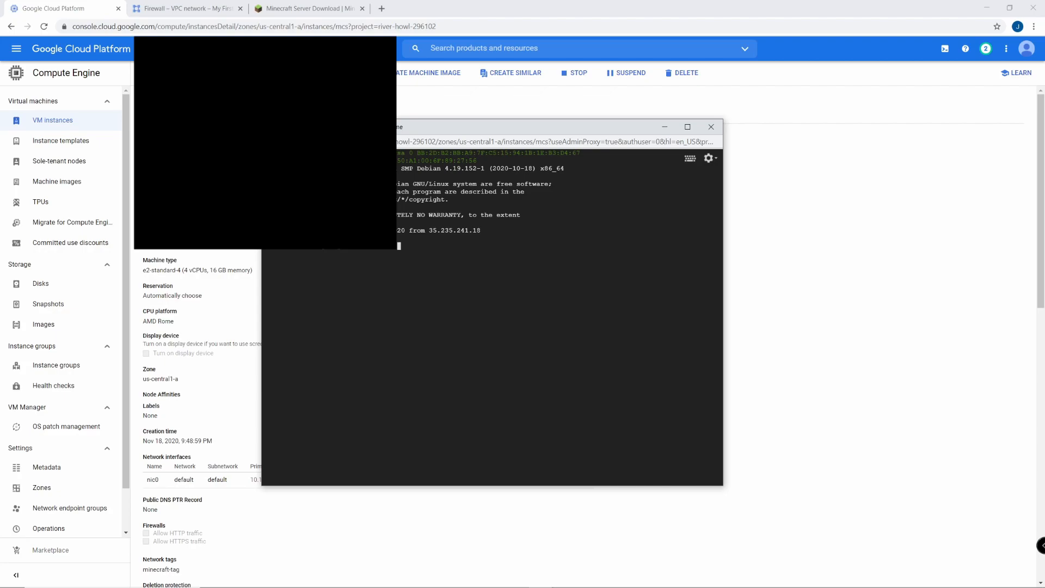
{"action": "type", "text": "cd /home/minecraft"}
{"action": "key", "text": "Return"}
{"action": "type", "text": "ls"}
{"action": "key", "text": "Return"}
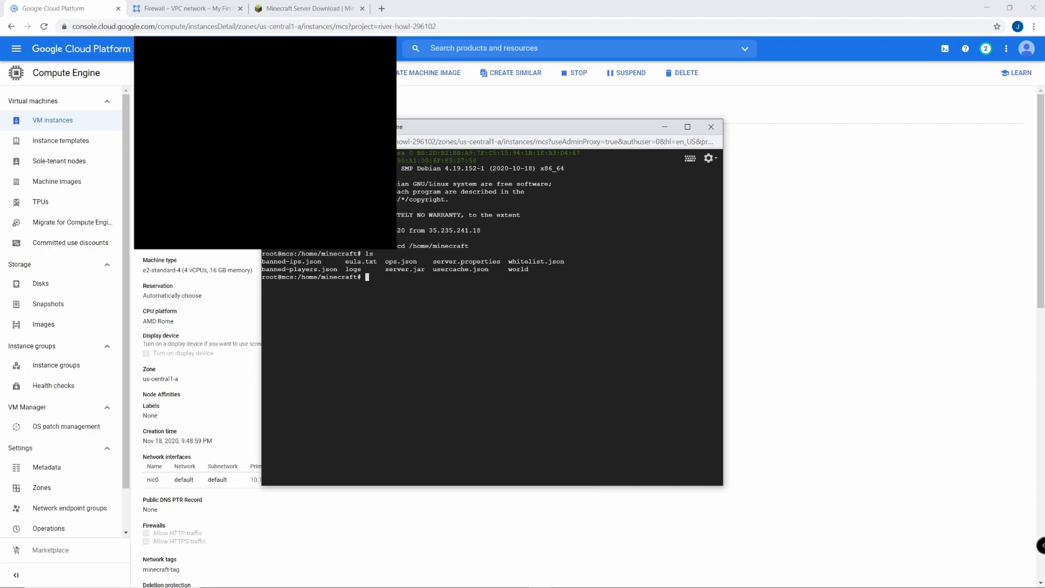
- Open the server.properties file in the nano editor
{"action": "type", "text": "server"}
{"action": "key", "text": "BackSpace"}
{"action": "key", "text": "BackSpace"}
{"action": "key", "text": "BackSpace"}
{"action": "key", "text": "BackSpace"}
{"action": "key", "text": "BackSpace"}
{"action": "key", "text": "BackSpace"}
{"action": "type", "text": "nano server.properties"}
{"action": "key", "text": "Return"}
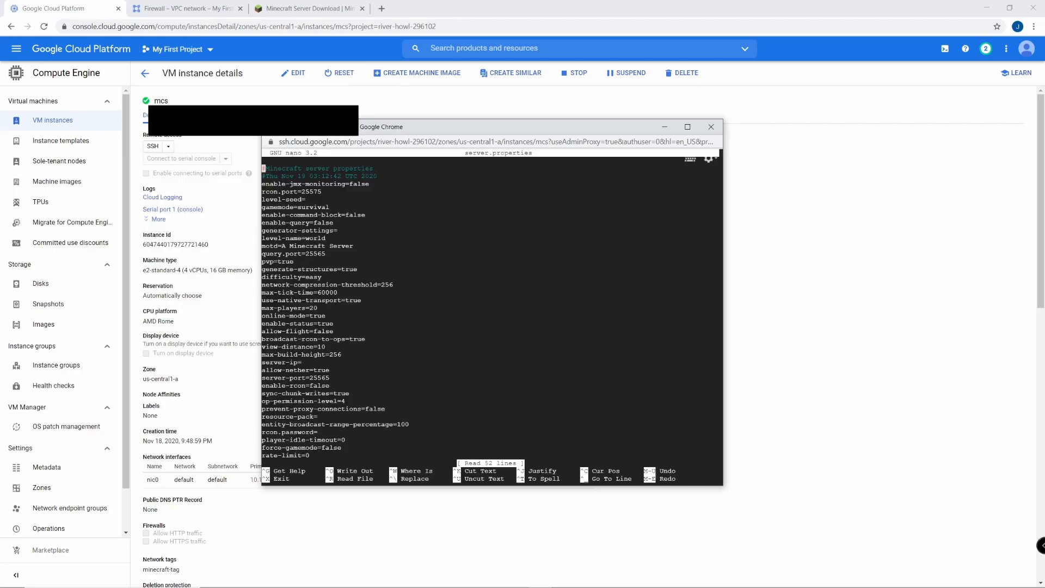
- Look through all the Minecraft settings in server.properties down to the end of the file, and exit nano
{"action": "key", "text": "Down"}
{"action": "key", "text": "Down"}
{"action": "key", "text": "Down"}
{"action": "key", "text": "Down"}
{"action": "key", "text": "Down"}
{"action": "key", "text": "Down"}
{"action": "key", "text": "Down"}
{"action": "key", "text": "Down"}
{"action": "key", "text": "Down"}
{"action": "key", "text": "Down"}
{"action": "key", "text": "Down"}
{"action": "key", "text": "Down"}
{"action": "key", "text": "Down"}
{"action": "key", "text": "Down"}
{"action": "key", "text": "Down"}
{"action": "key", "text": "Down"}
{"action": "key", "text": "Down"}
{"action": "key", "text": "Down"}
{"action": "key", "text": "Down"}
{"action": "key", "text": "Up"}
{"action": "key", "text": "Up"}
{"action": "key", "text": "Up"}
{"action": "key", "text": "Up"}
{"action": "key", "text": "Up"}
{"action": "key", "text": "Up"}
{"action": "key", "text": "Up"}
{"action": "key", "text": "Up"}
{"action": "key", "text": "Up"}
{"action": "key", "text": "Up"}
{"action": "key", "text": "Up"}
{"action": "key", "text": "Up"}
{"action": "key", "text": "Up"}
{"action": "key", "text": "Up"}
{"action": "key", "text": "Down"}
{"action": "key", "text": "Down"}
{"action": "key", "text": "Down"}
{"action": "key", "text": "Down"}
{"action": "key", "text": "Down"}
{"action": "key", "text": "Down"}
{"action": "key", "text": "Down"}
{"action": "key", "text": "Down"}
{"action": "key", "text": "Down"}
{"action": "key", "text": "Down"}
{"action": "key", "text": "Down"}
{"action": "key", "text": "Down"}
{"action": "key", "text": "Down"}
{"action": "key", "text": "Down"}
{"action": "key", "text": "Down"}
{"action": "key", "text": "Down"}
{"action": "key", "text": "Down"}
{"action": "key", "text": "Down"}
{"action": "key", "text": "Down"}
{"action": "key", "text": "Down"}
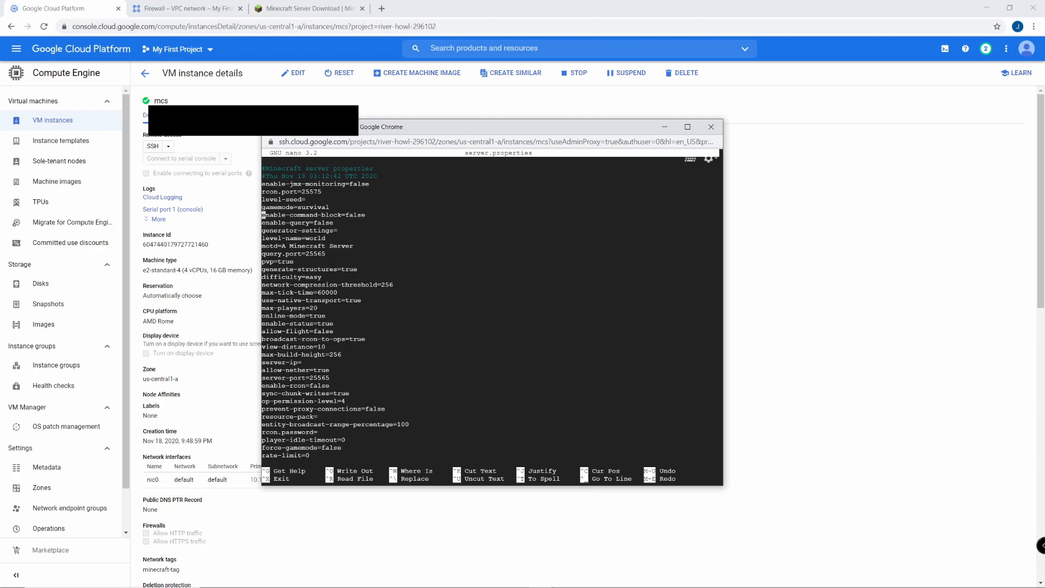
{"action": "key", "text": "Down"}
{"action": "key", "text": "Down"}
{"action": "key", "text": "Down"}
{"action": "key", "text": "Down"}
{"action": "key", "text": "Down"}
{"action": "key", "text": "Down"}
{"action": "key", "text": "Down"}
{"action": "key", "text": "Down"}
{"action": "key", "text": "Down"}
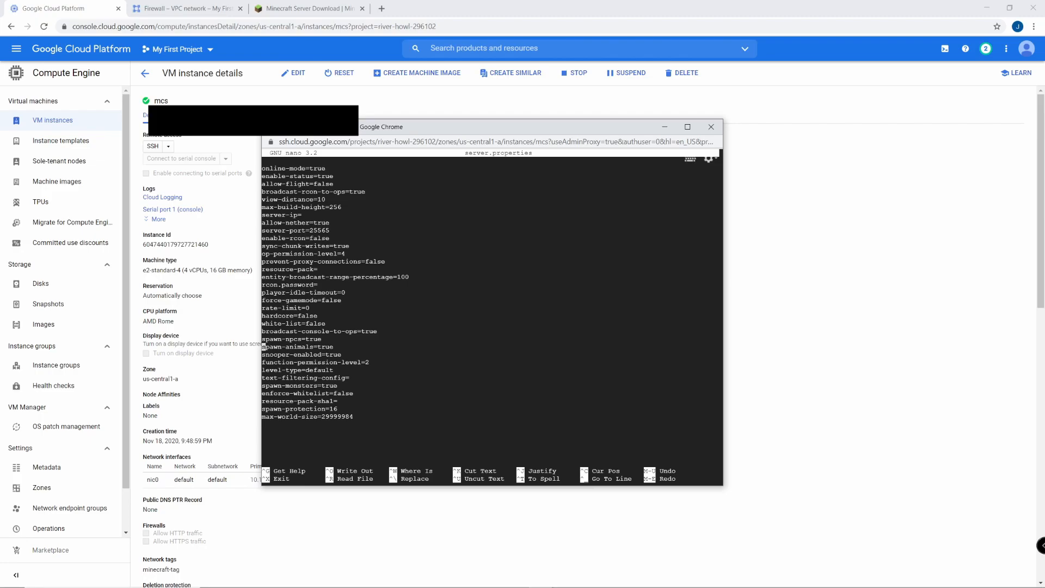
{"action": "key", "text": "Down"}
{"action": "key", "text": "Down"}
{"action": "key", "text": "Down"}
{"action": "key", "text": "Down"}
{"action": "key", "text": "Down"}
{"action": "key", "text": "Down"}
{"action": "key", "text": "Down"}
{"action": "key", "text": "Down"}
{"action": "key", "text": "Down"}
{"action": "key", "text": "Down"}
{"action": "key", "text": "ctrl+x"}
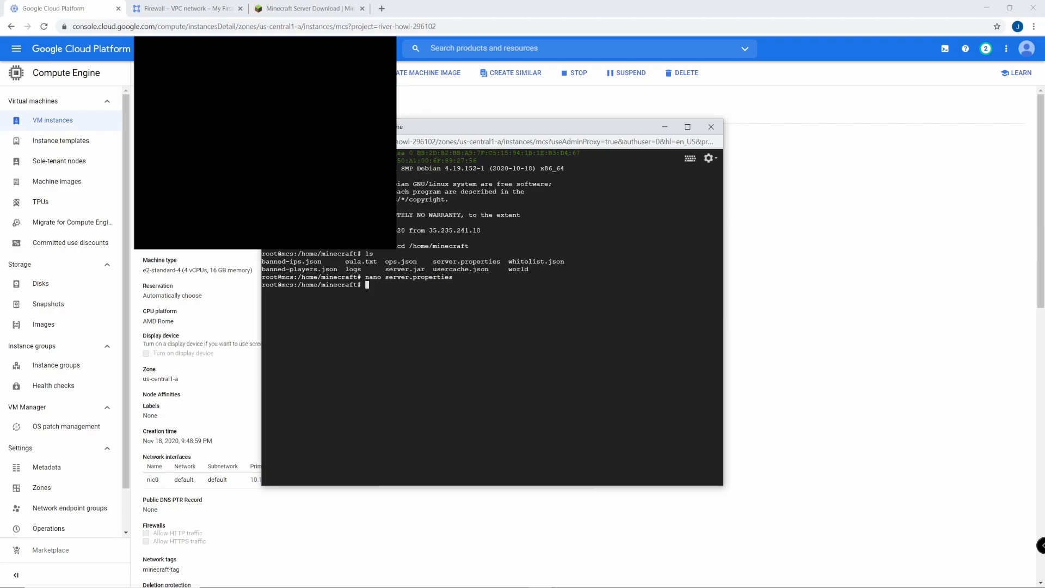
- Launch the Minecraft server in a screen session named minecraft with java -Xms14G -Xmx15G -jar server.jar nogui
{"action": "type", "text": "screen"}
{"action": "type", "text": "-S minecraft java -Xms"}
{"action": "left_click_drag", "start_coordinate": [466, 126], "coordinate": [601, 122]}
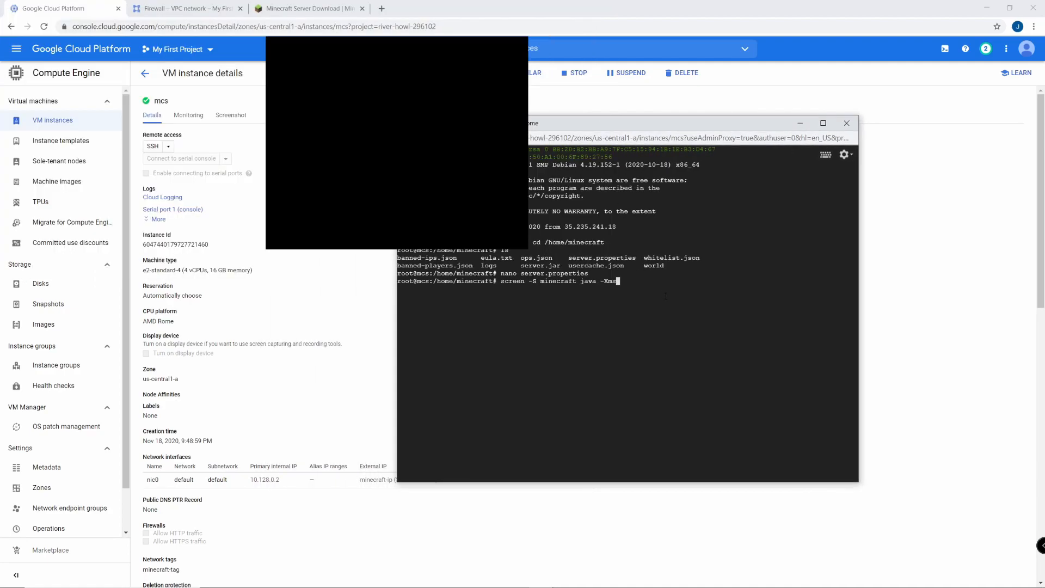
{"action": "type", "text": "14"}
{"action": "type", "text": "G "}
{"action": "type", "text": "-"}
{"action": "type", "text": "X"}
{"action": "type", "text": "ms"}
{"action": "type", "text": "15"}
{"action": "type", "text": "G"}
{"action": "type", "text": " -jar "}
{"action": "type", "text": "server."}
{"action": "type", "text": "jar"}
{"action": "type", "text": " nogui"}
{"action": "key", "text": "Return"}
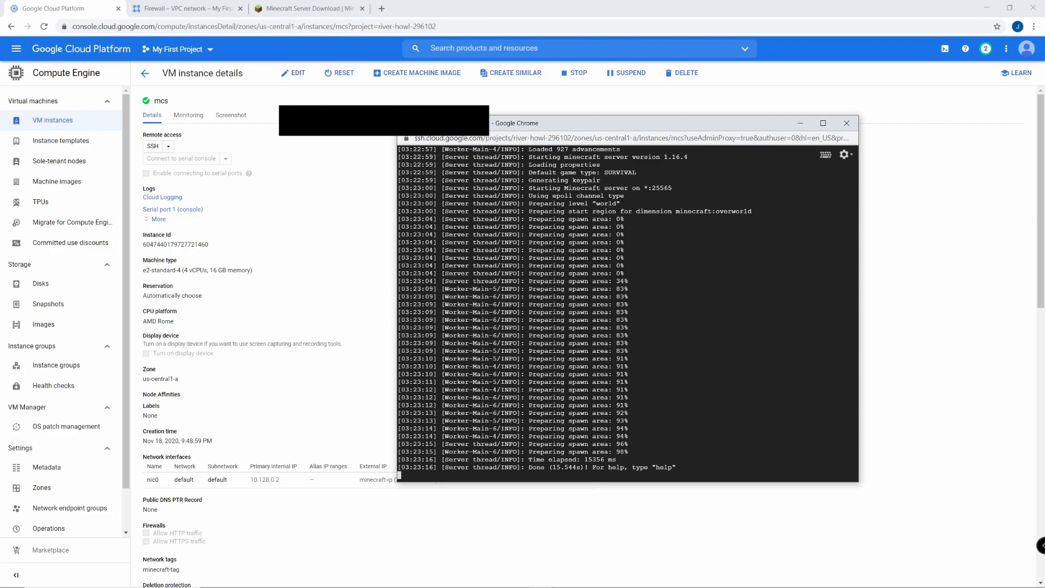
- Stop the Minecraft server from its console, and exit the root shell and the SSH session
{"action": "type", "text": "stop"}
{"action": "key", "text": "Return"}
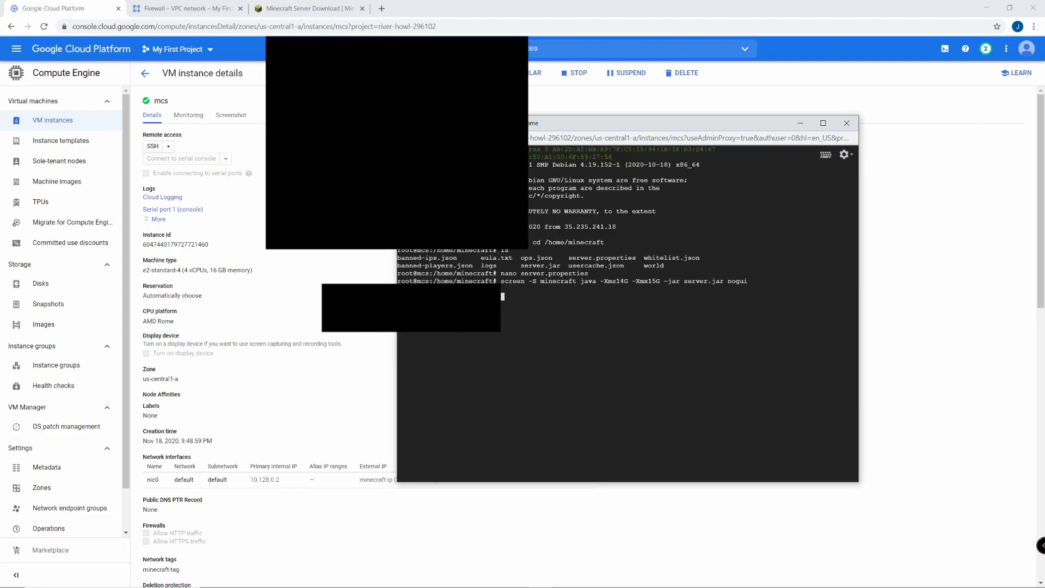
{"action": "type", "text": "exit"}
{"action": "key", "text": "Return"}
{"action": "type", "text": "exi"}
{"action": "type", "text": "t"}
{"action": "key", "text": "Return"}
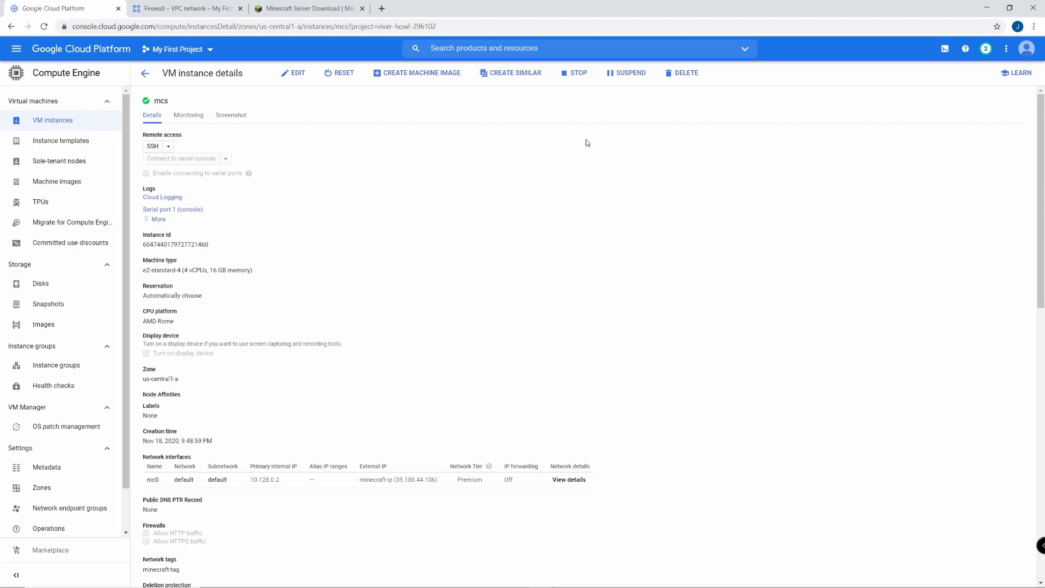
- Stop the mcs VM instance and confirm the shutdown
{"action": "left_click", "coordinate": [580, 71]}
{"action": "left_click", "coordinate": [669, 344]}
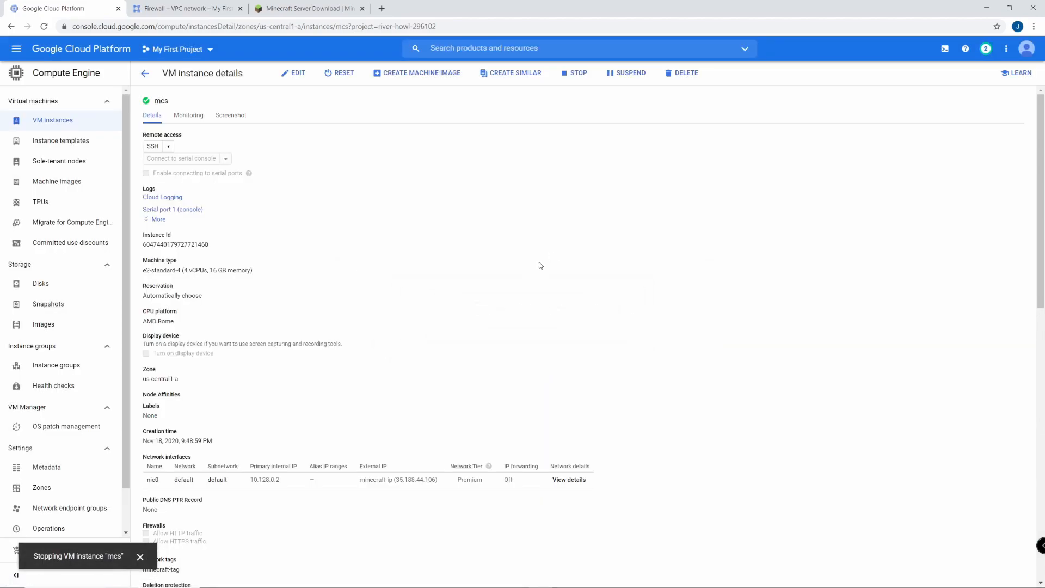